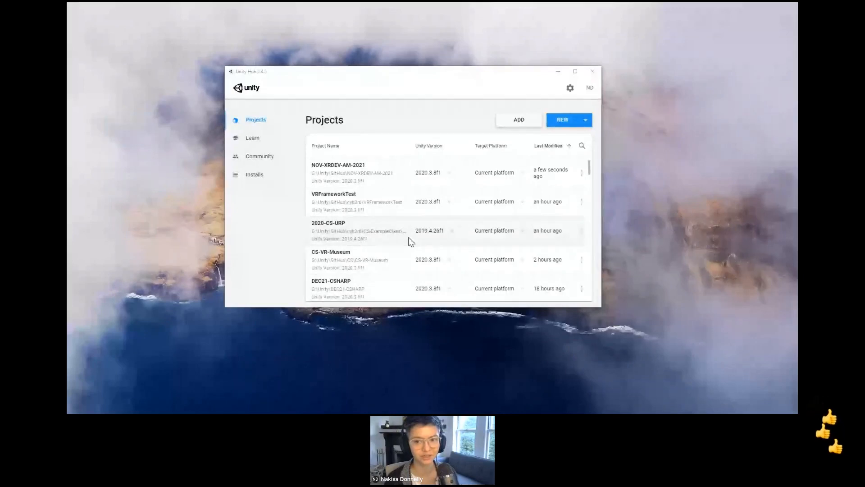
# Step: Start a new 3D project with Unity 2020.3.8f1 and enter VRMuseum as its project name
pyautogui.click(379, 77)
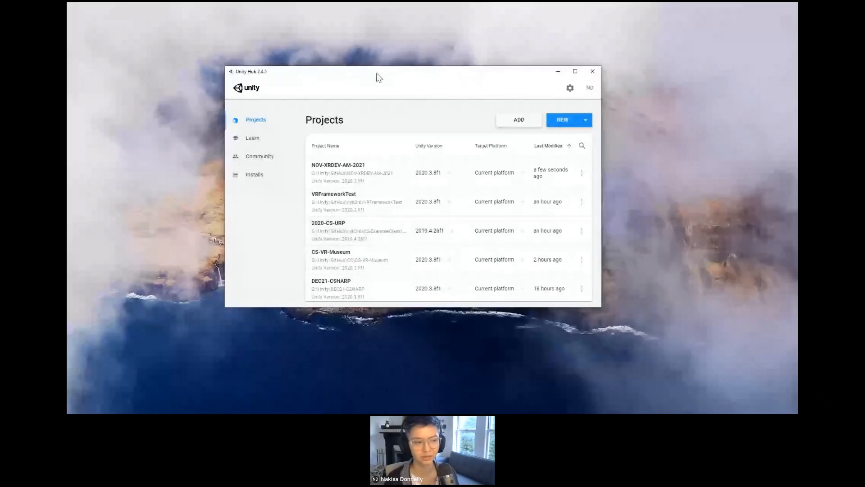
pyautogui.moveTo(378, 76); pyautogui.dragTo(418, 103)
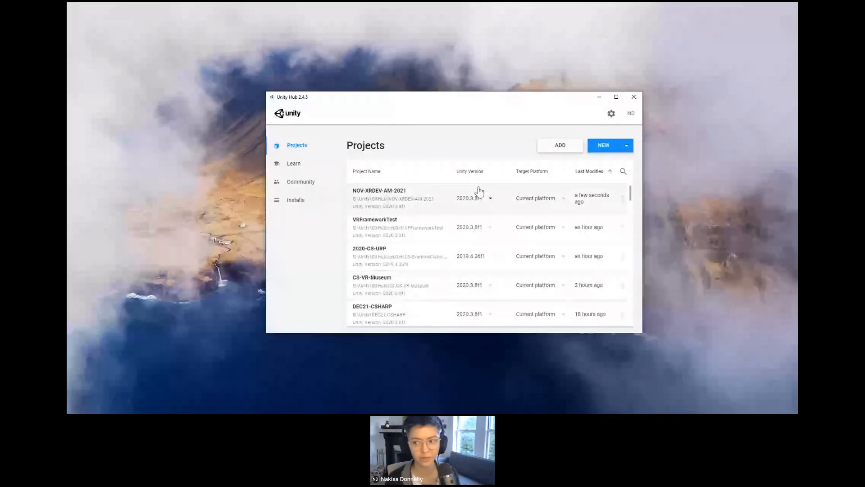
pyautogui.click(604, 147)
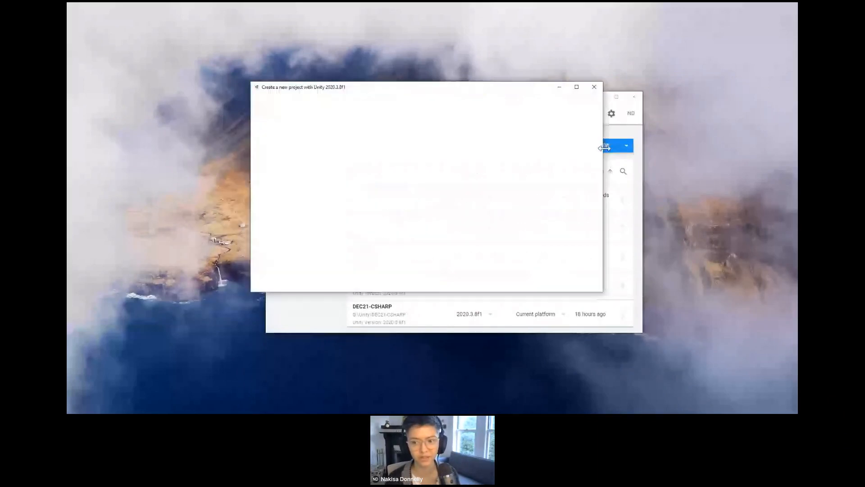
pyautogui.tripleClick(540, 131)
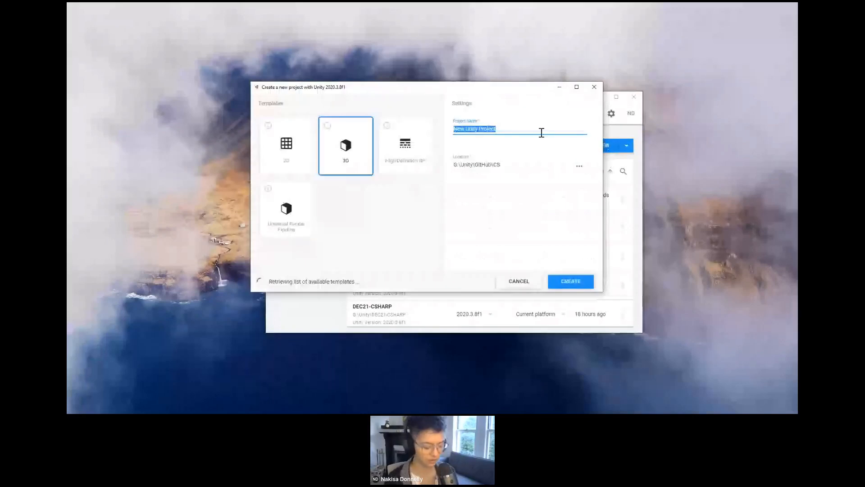
pyautogui.write('VR')
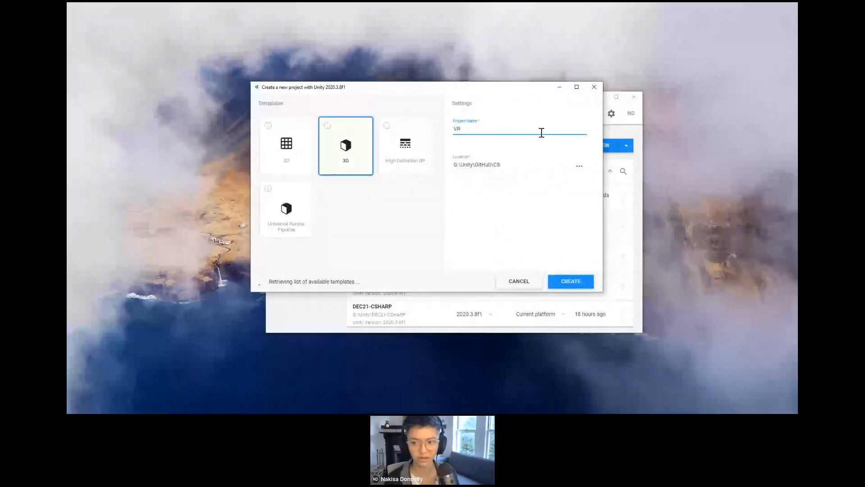
pyautogui.write('Museum')
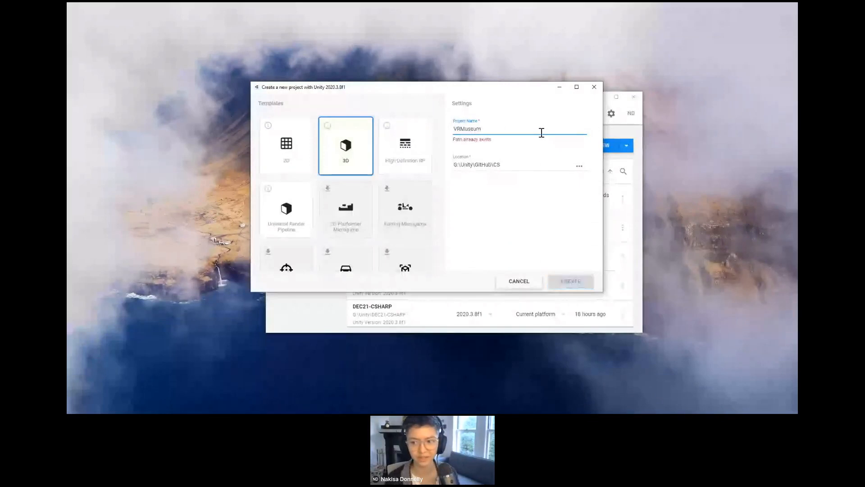
# Step: Set the project's save location to the existing VRMuseum folder inside G:\Unity\GitHub\CS
pyautogui.click(579, 167)
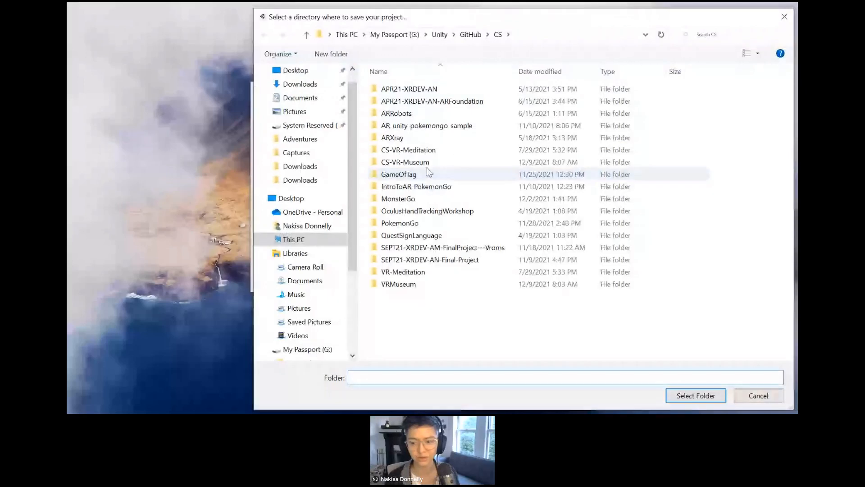
pyautogui.click(399, 284)
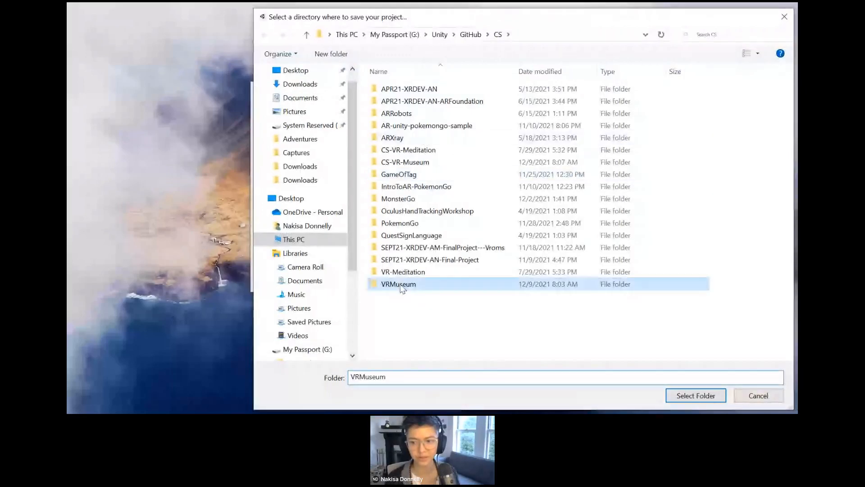
pyautogui.doubleClick(399, 285)
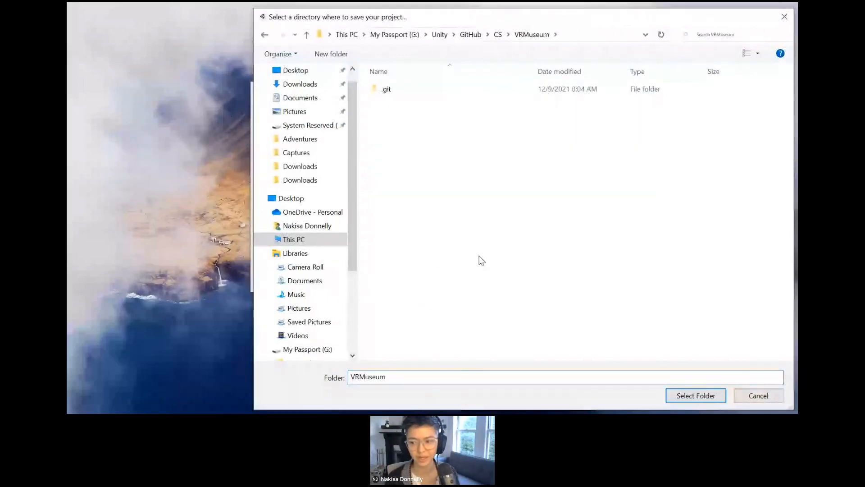
pyautogui.click(674, 394)
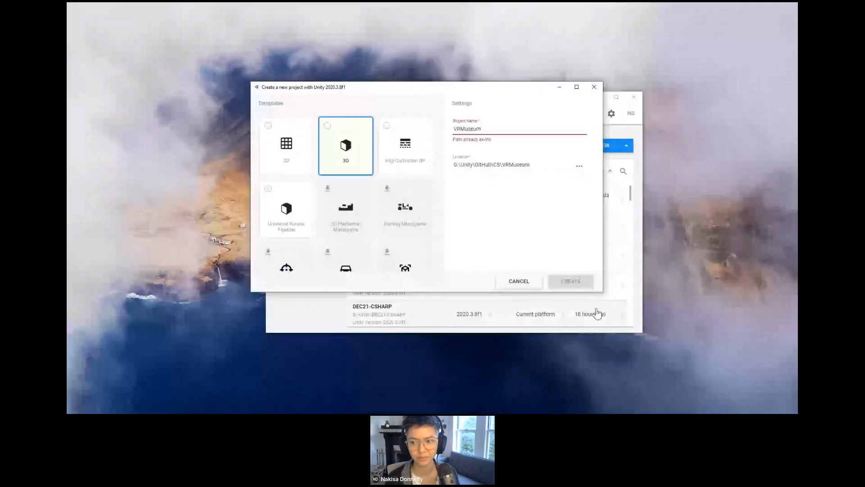
# Step: Extend the project name to VRMuseumApp, create the project and maximize its editor window
pyautogui.click(500, 128)
pyautogui.write('Ap')
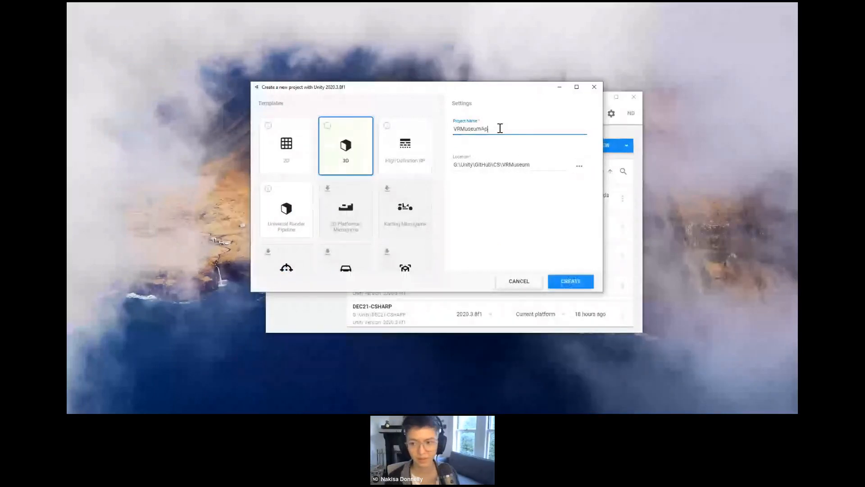
pyautogui.write('p')
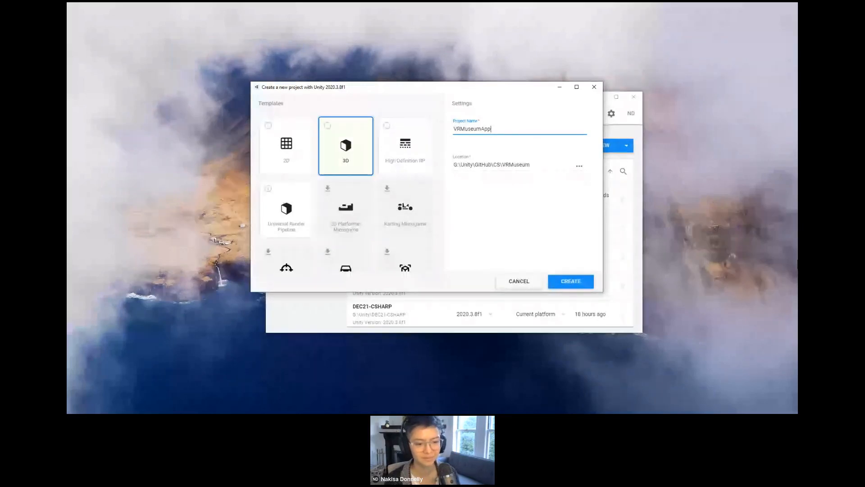
pyautogui.click(573, 282)
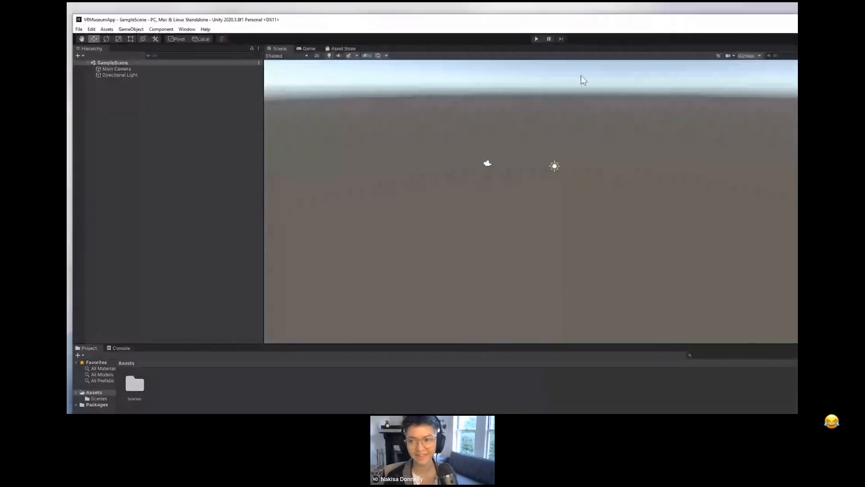
pyautogui.doubleClick(464, 20)
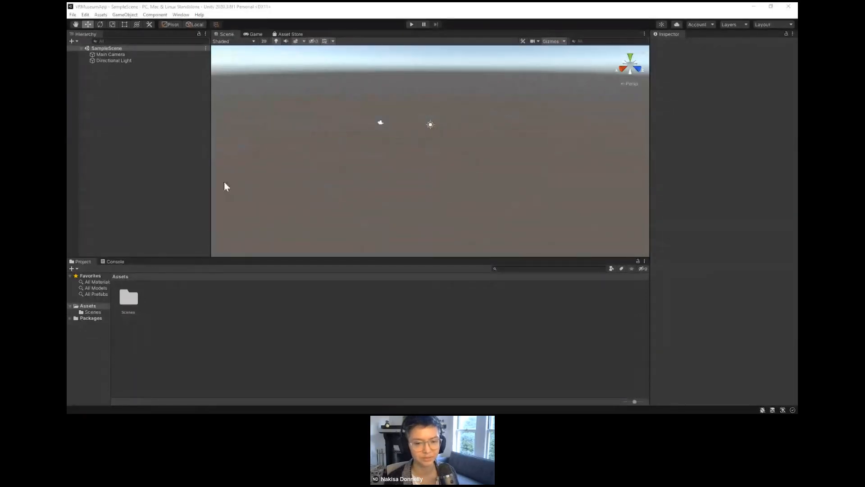
# Step: Enable preview packages in the Package Manager's advanced project settings, accept the notice and close the settings
pyautogui.click(129, 81)
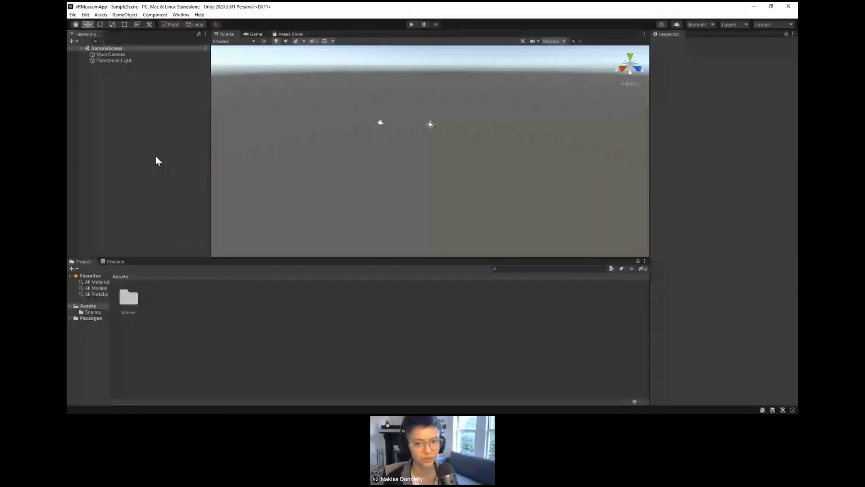
pyautogui.click(182, 16)
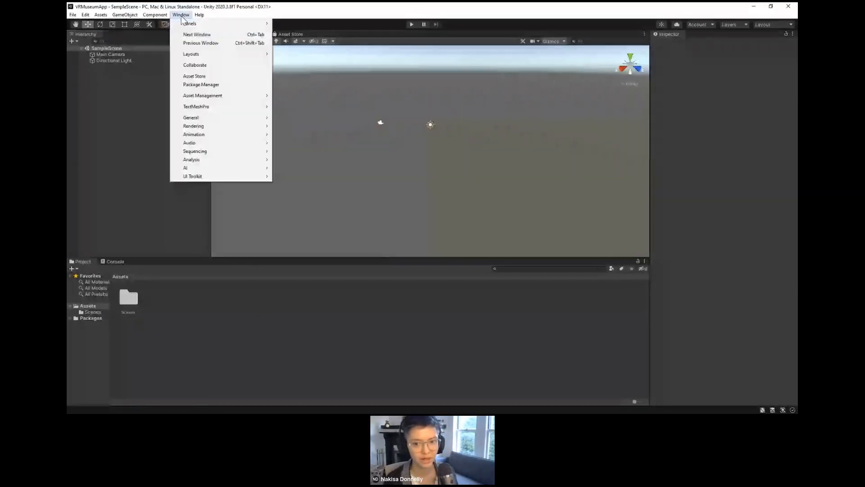
pyautogui.click(201, 85)
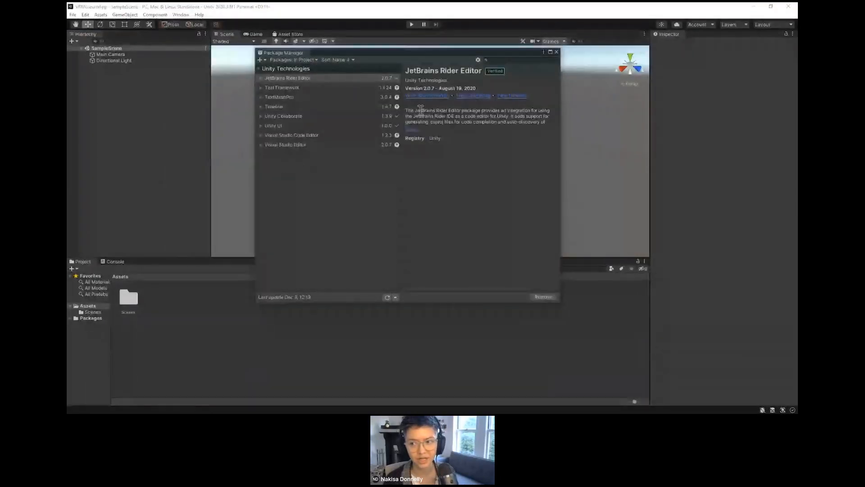
pyautogui.click(478, 60)
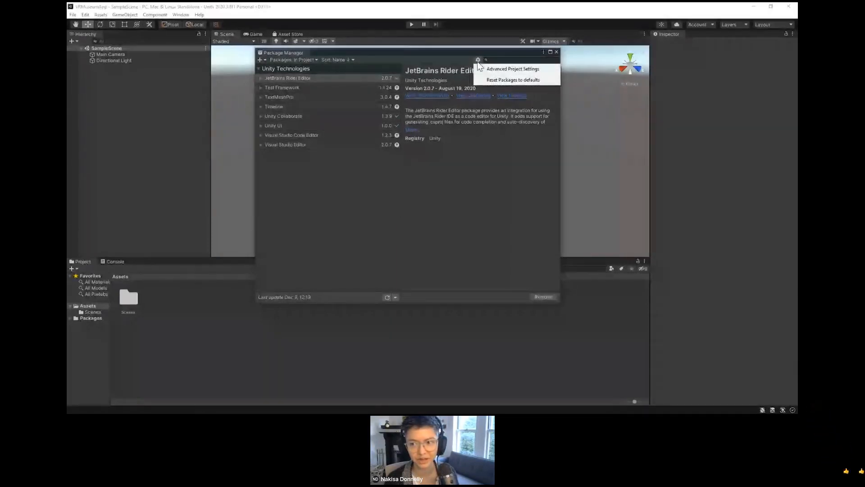
pyautogui.click(490, 70)
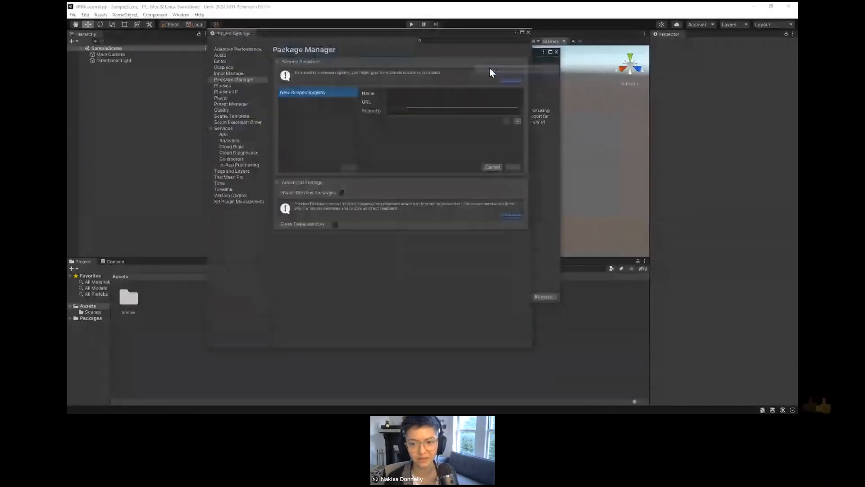
pyautogui.click(341, 193)
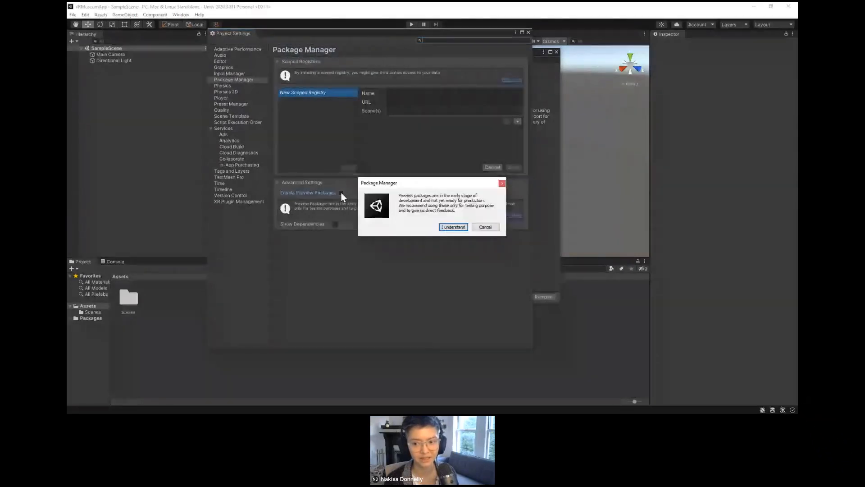
pyautogui.click(453, 226)
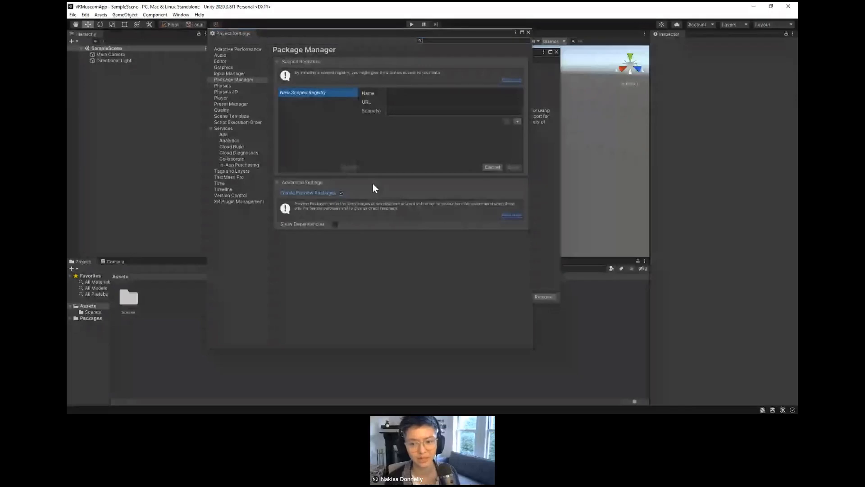
pyautogui.click(528, 33)
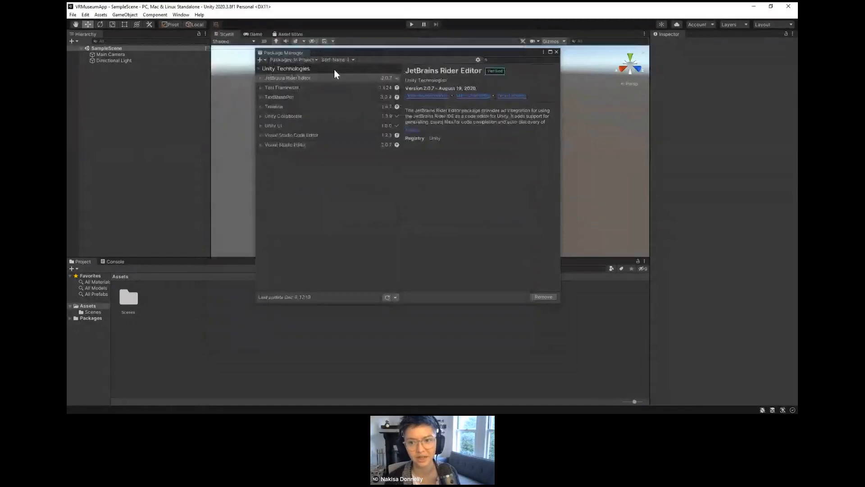
# Step: Install XR Interaction Toolkit 2.0.0-pre.5 from the Unity Registry, enabling the new input system backends and accepting the interaction layer mask update
pyautogui.click(309, 59)
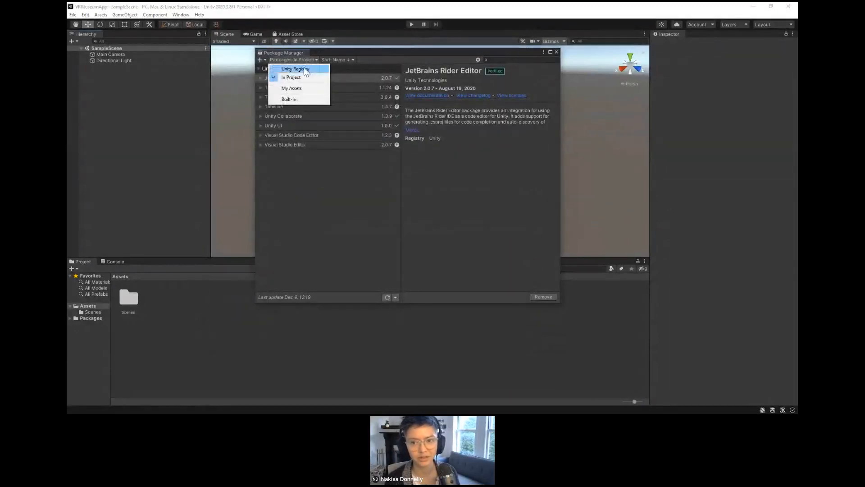
pyautogui.click(306, 70)
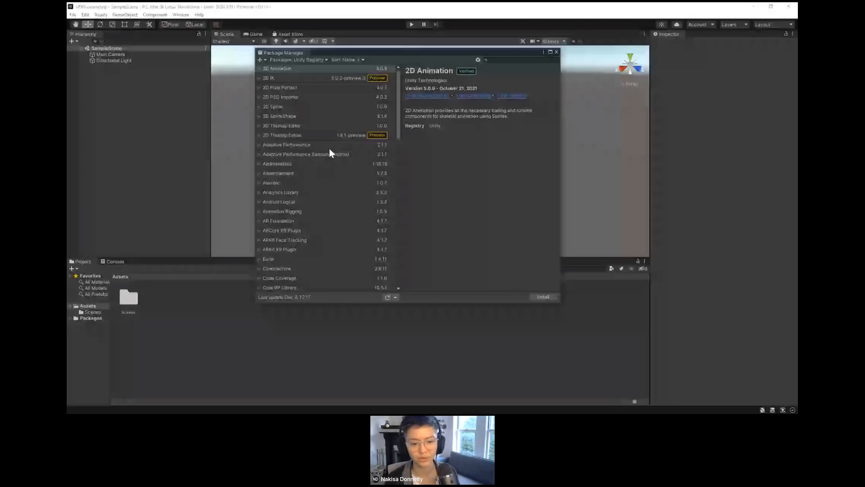
pyautogui.scroll(-4, 328, 149)
pyautogui.scroll(-7, 328, 149)
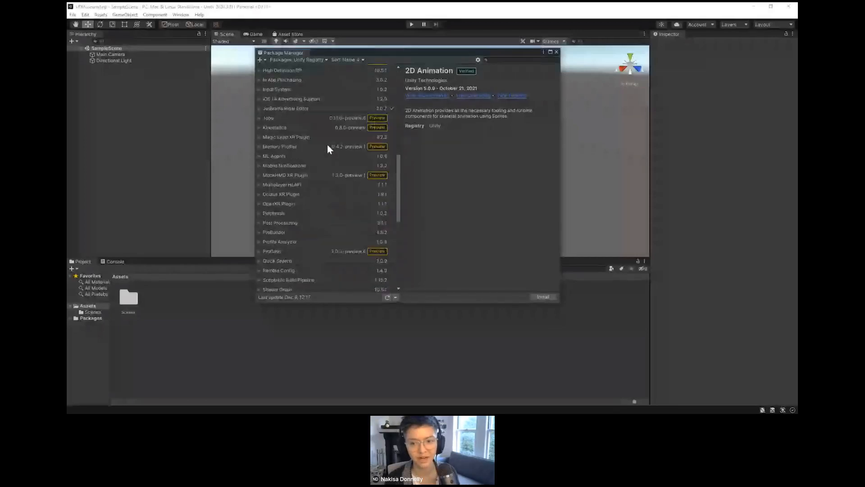
pyautogui.scroll(-3, 327, 149)
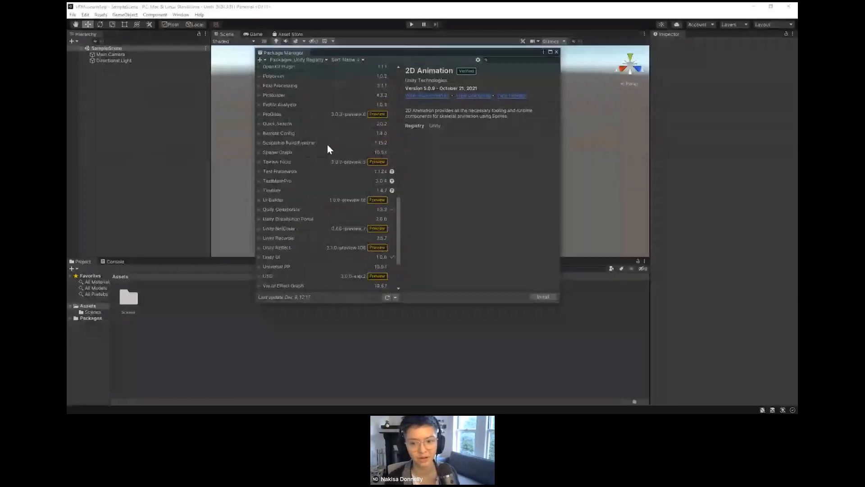
pyautogui.scroll(-2, 328, 149)
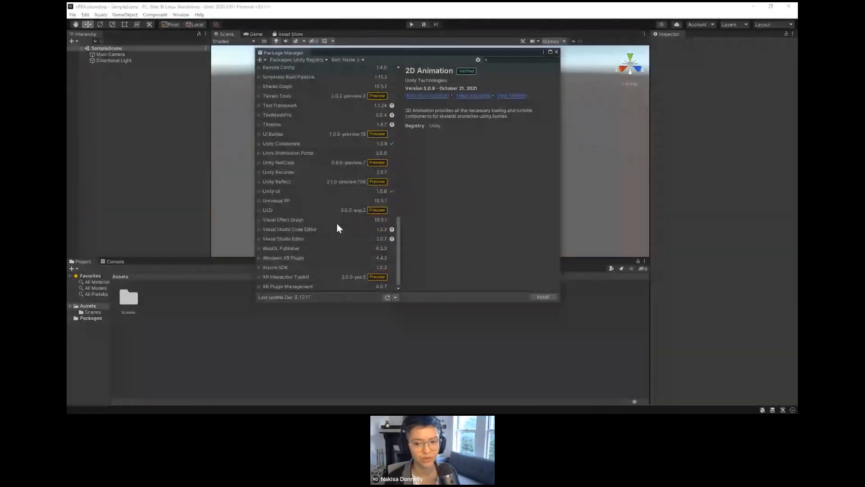
pyautogui.click(297, 276)
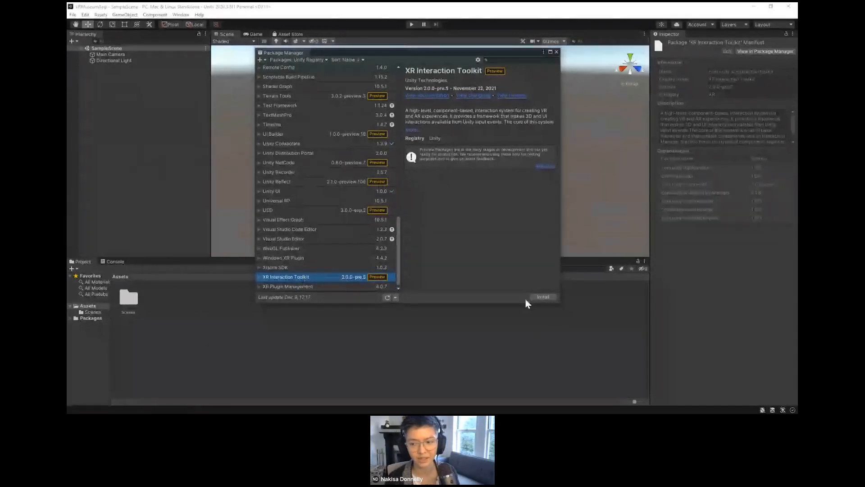
pyautogui.click(537, 297)
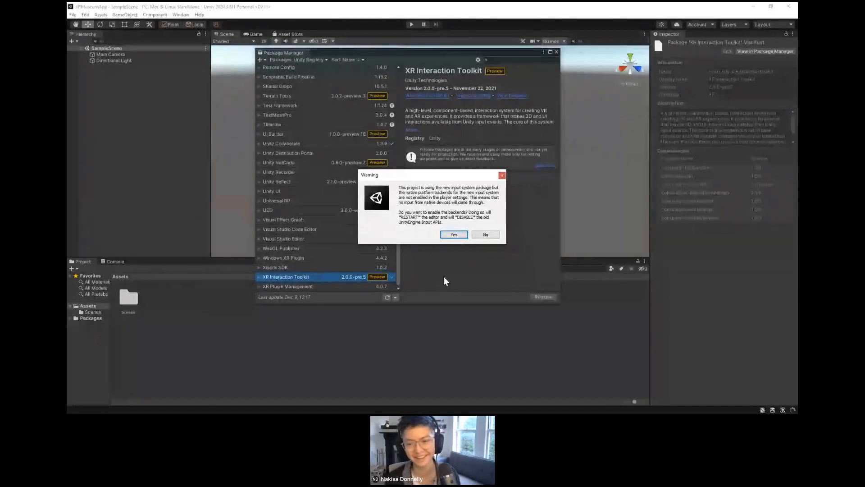
pyautogui.click(453, 234)
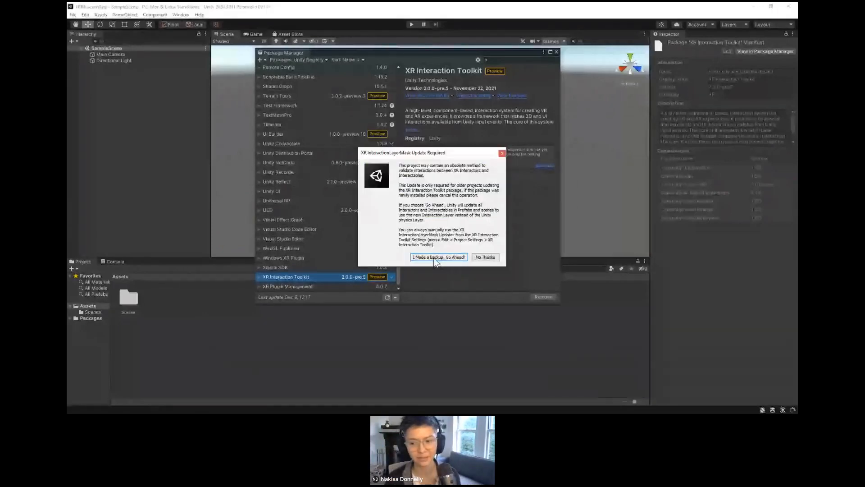
pyautogui.click(435, 259)
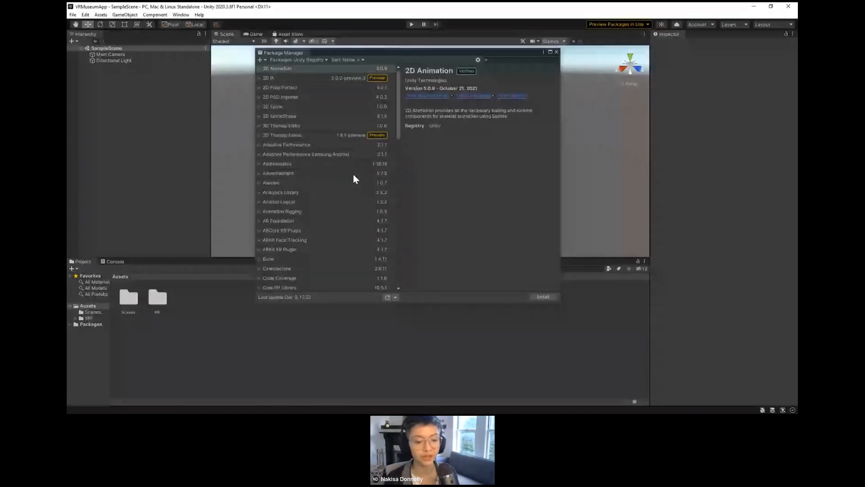
# Step: Import the Default Input Actions sample of the XR Interaction Toolkit package into the project
pyautogui.scroll(-15, 349, 178)
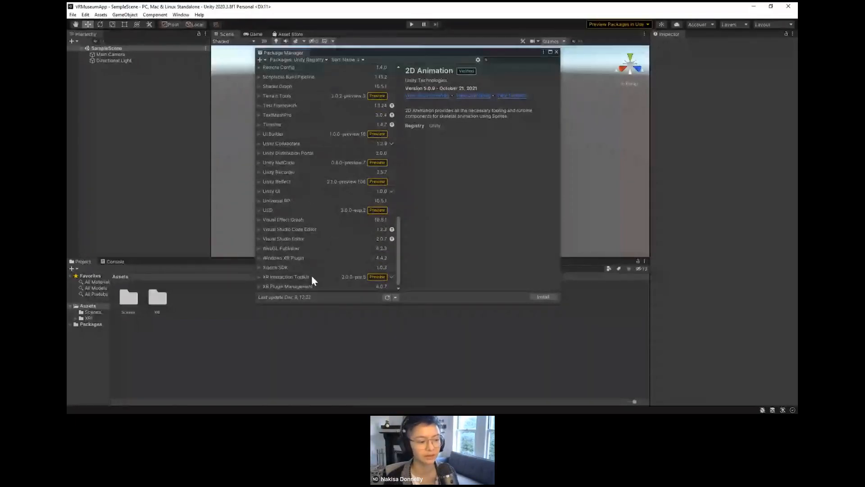
pyautogui.click(312, 276)
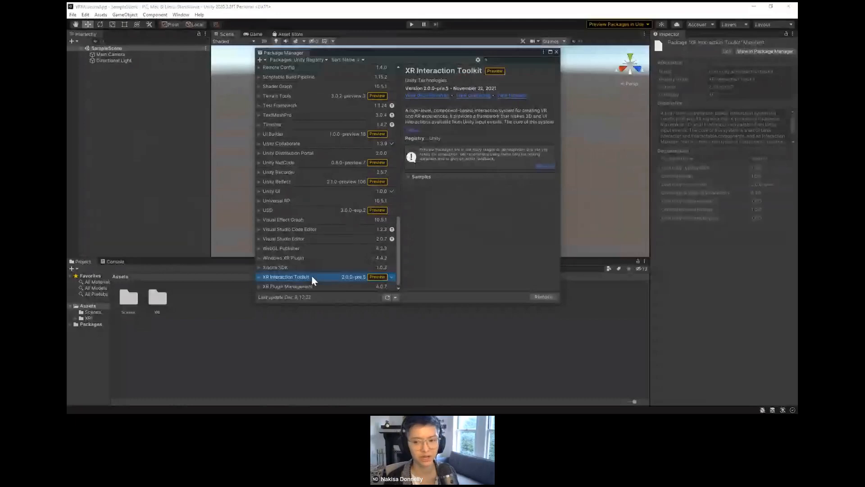
pyautogui.click(409, 179)
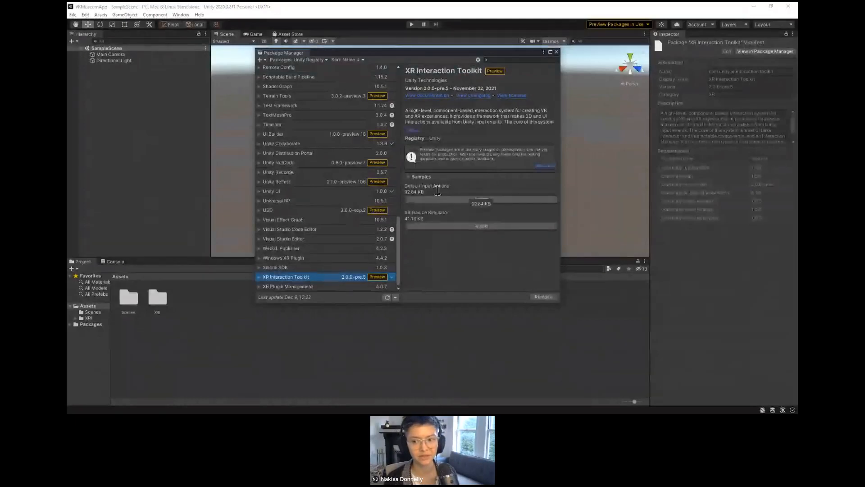
pyautogui.click(480, 201)
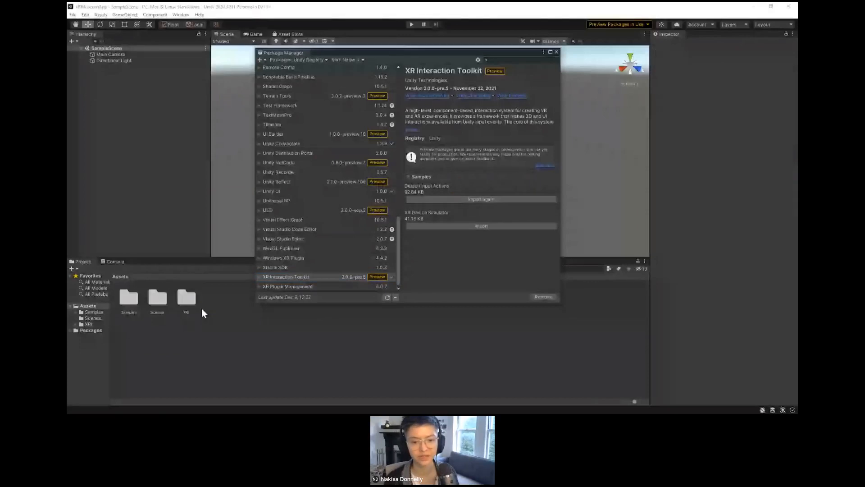
# Step: Widen the project folder tree, open the XR Interaction Toolkit 2.0.0-pre.5 Default Input Actions folder under Samples, and close the Package Manager
pyautogui.click(94, 311)
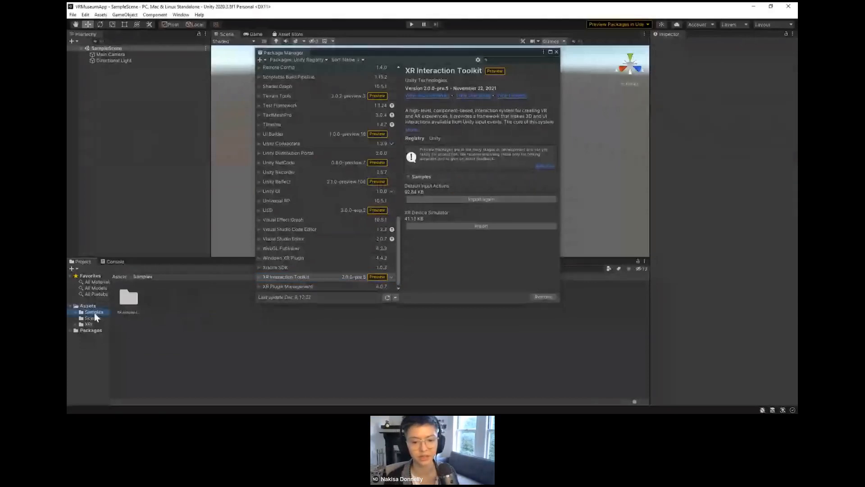
pyautogui.click(75, 312)
pyautogui.moveTo(87, 318); pyautogui.dragTo(160, 326)
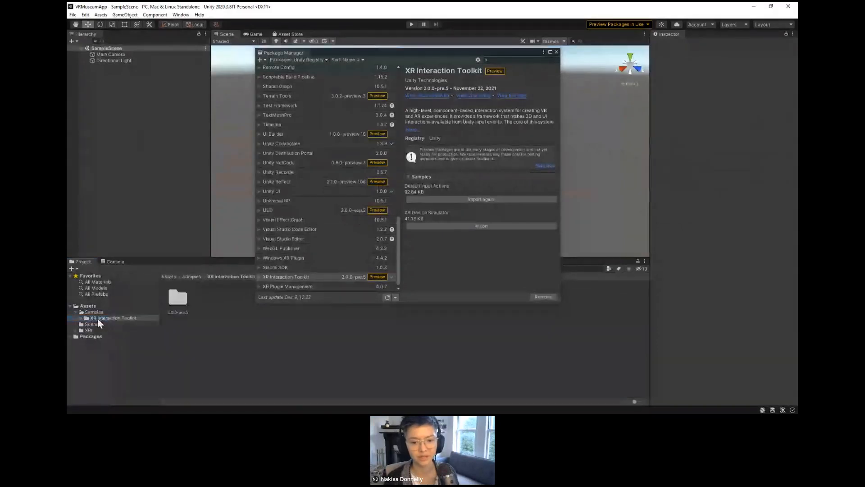
pyautogui.click(81, 318)
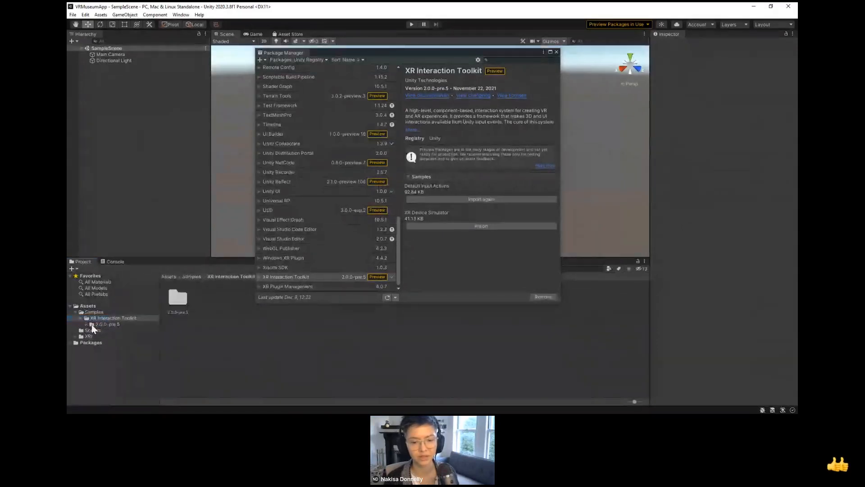
pyautogui.click(86, 324)
pyautogui.click(100, 331)
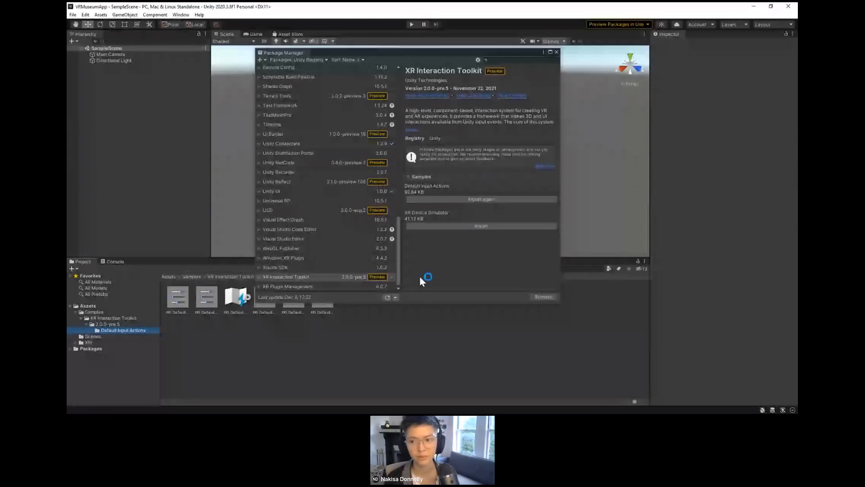
pyautogui.click(556, 52)
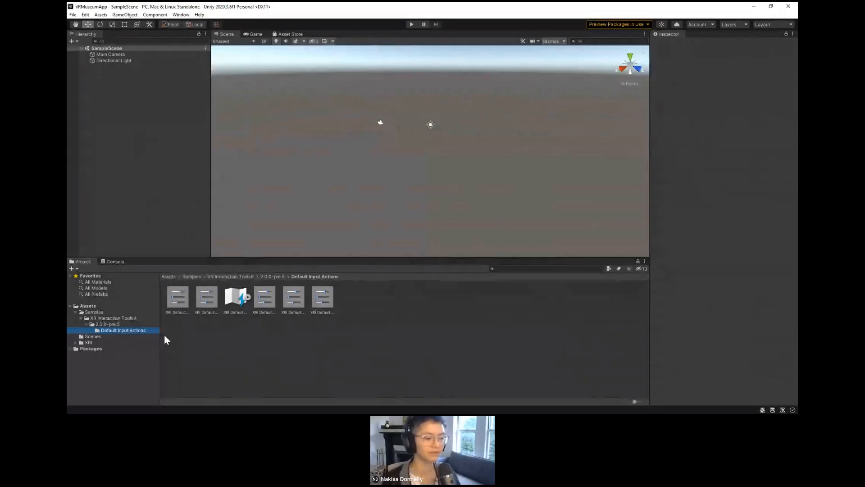
# Step: Import all contents of the custom package VRMuseum from the Downloads folder into the project
pyautogui.click(183, 16)
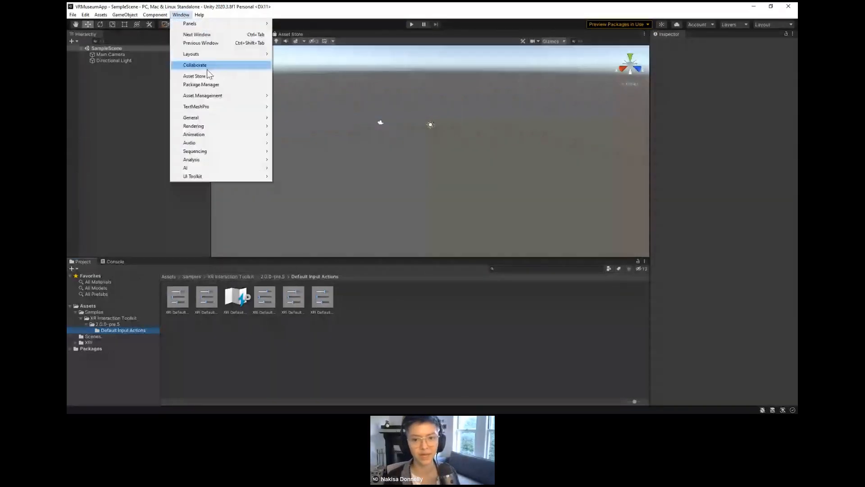
pyautogui.click(208, 84)
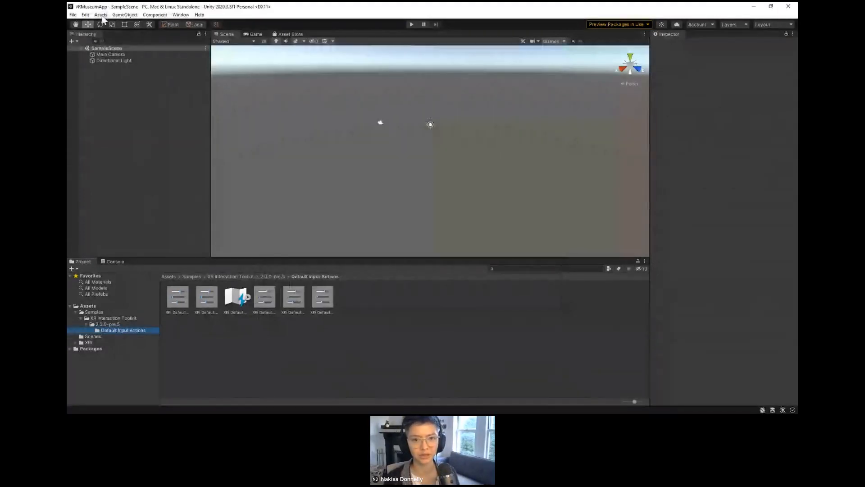
pyautogui.click(101, 15)
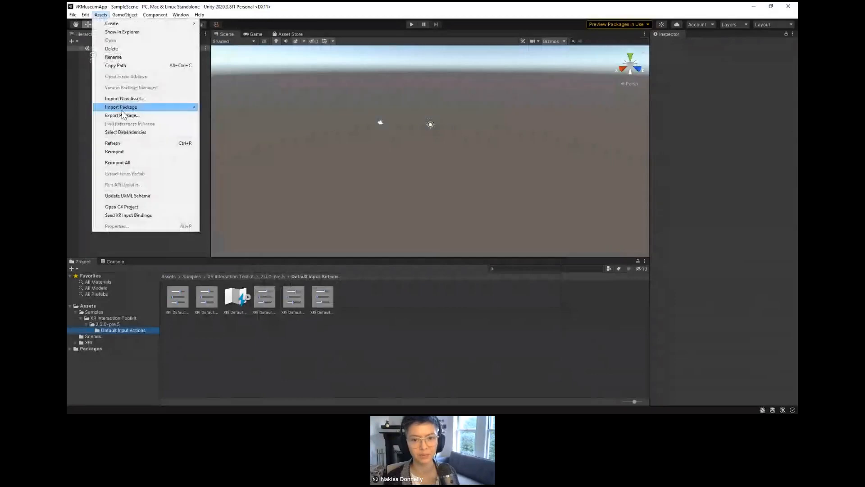
pyautogui.moveTo(120, 107)
pyautogui.click(222, 107)
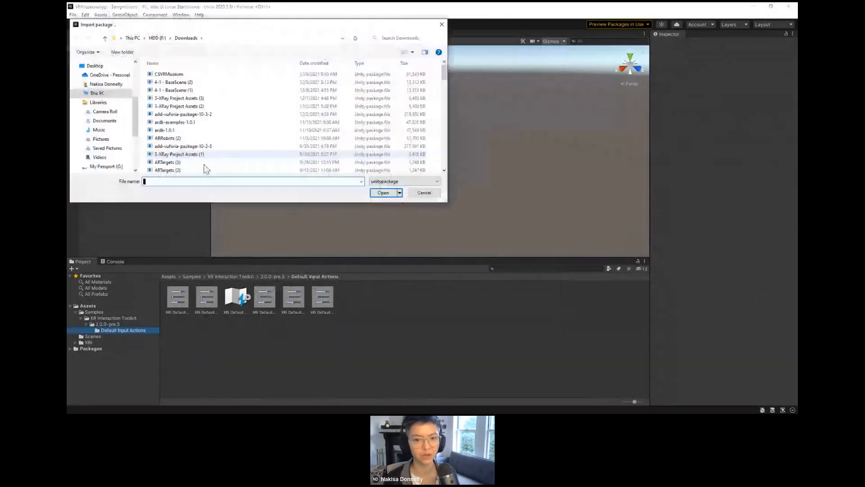
pyautogui.click(172, 75)
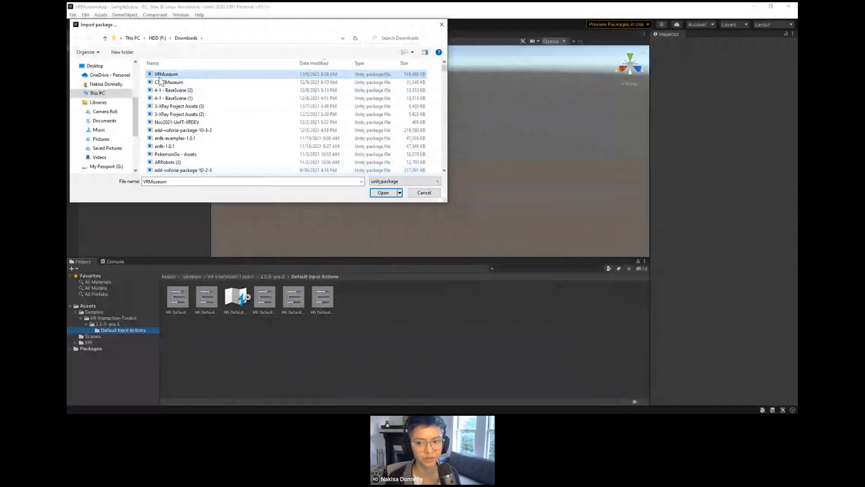
pyautogui.click(383, 193)
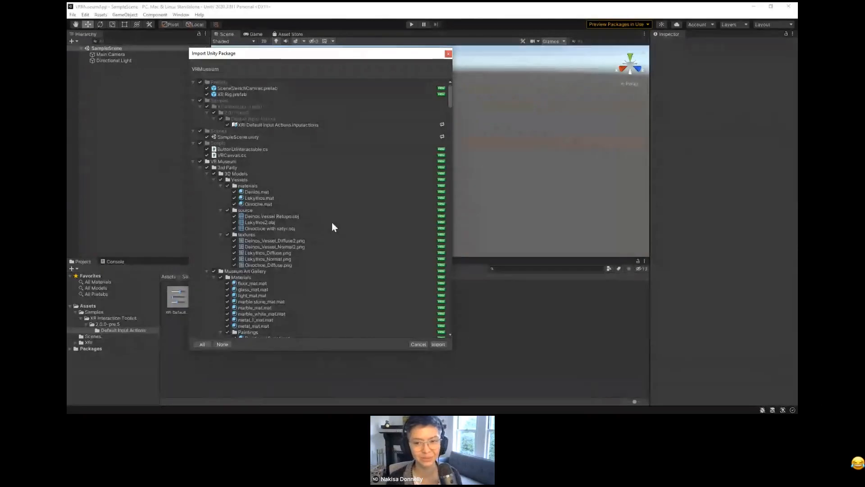
pyautogui.scroll(-3, 264, 216)
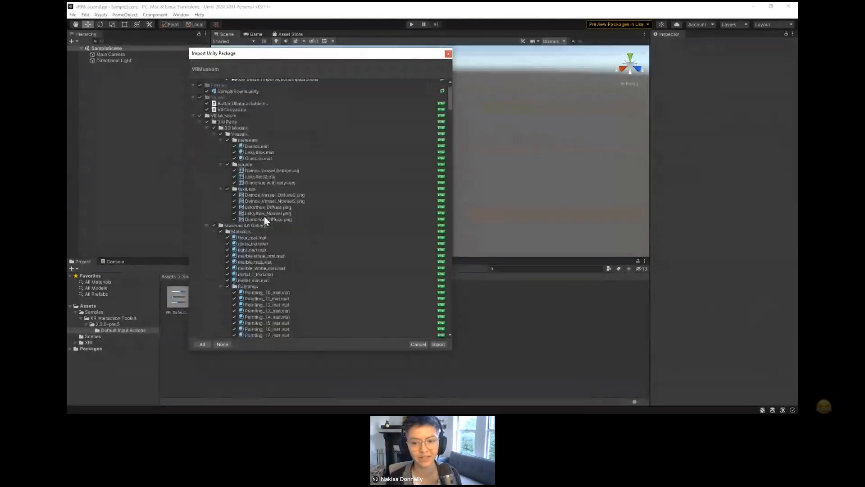
pyautogui.scroll(-15, 264, 215)
pyautogui.scroll(-10, 346, 237)
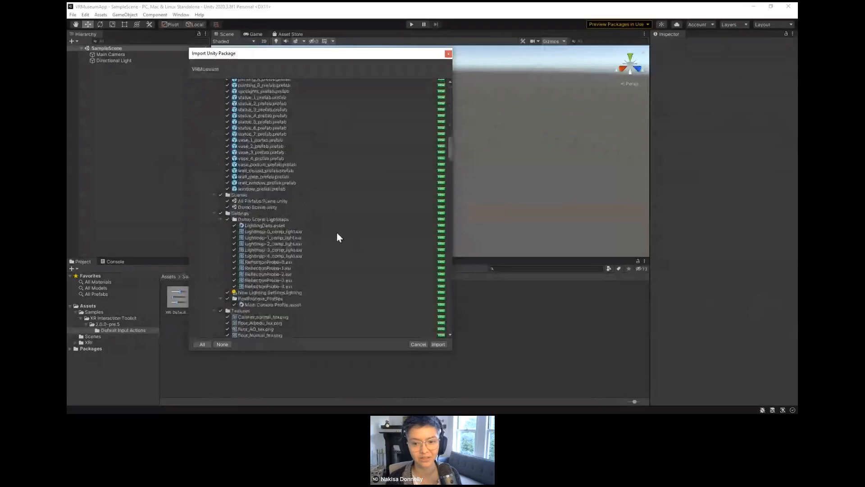
pyautogui.scroll(-5, 356, 257)
pyautogui.click(438, 344)
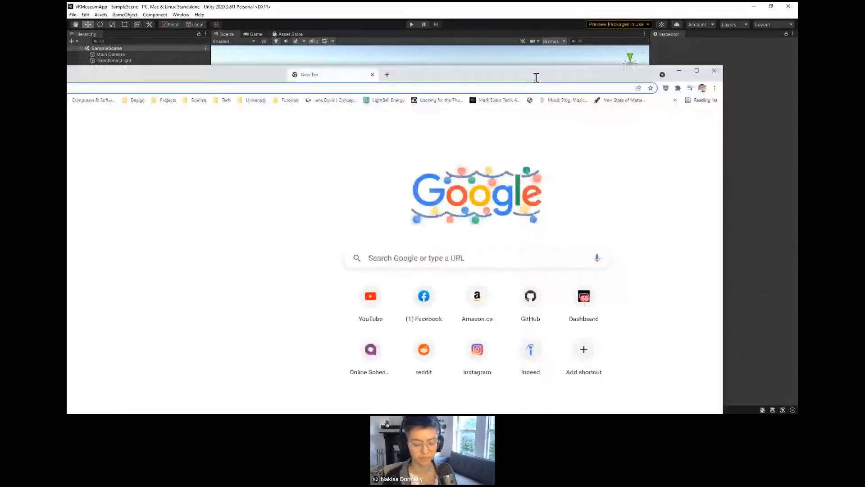
# Step: In the Chrome browser, go to the Unity Asset Store and search it for "museum"
pyautogui.write('unity asset st')
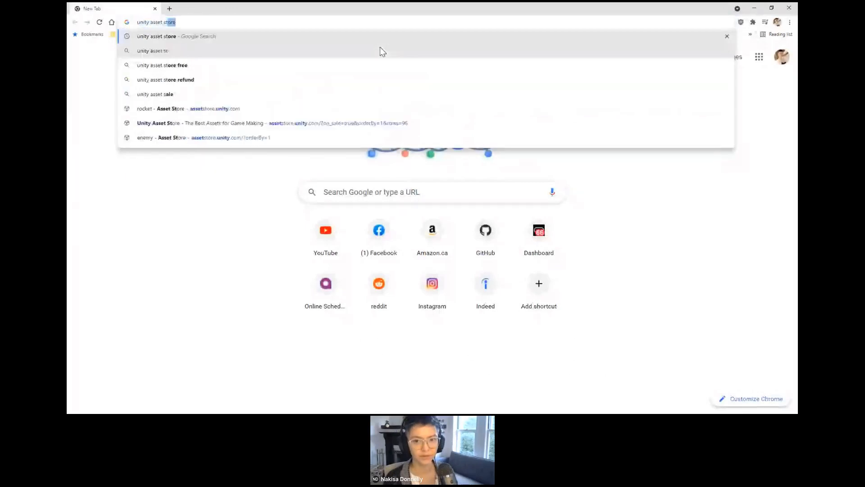
pyautogui.press('Return')
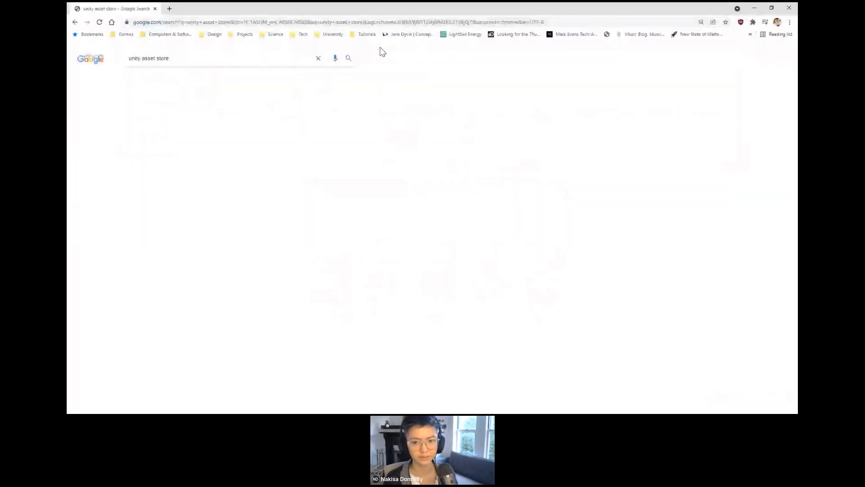
pyautogui.click(228, 140)
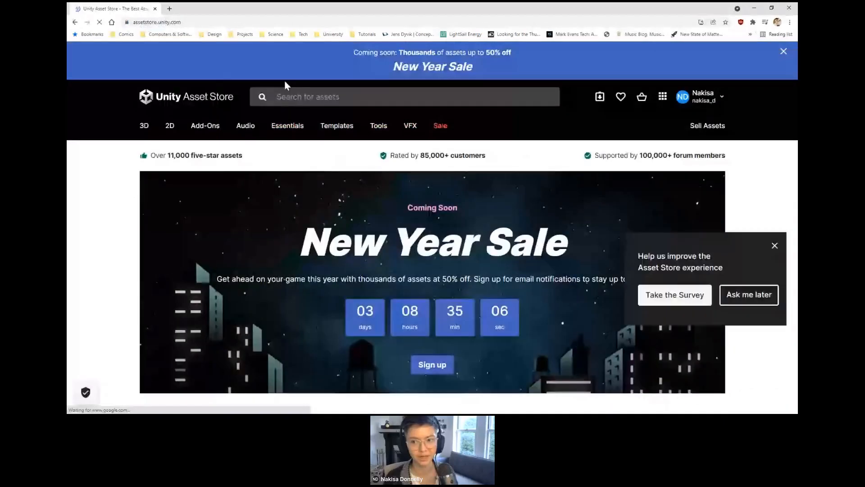
pyautogui.click(298, 99)
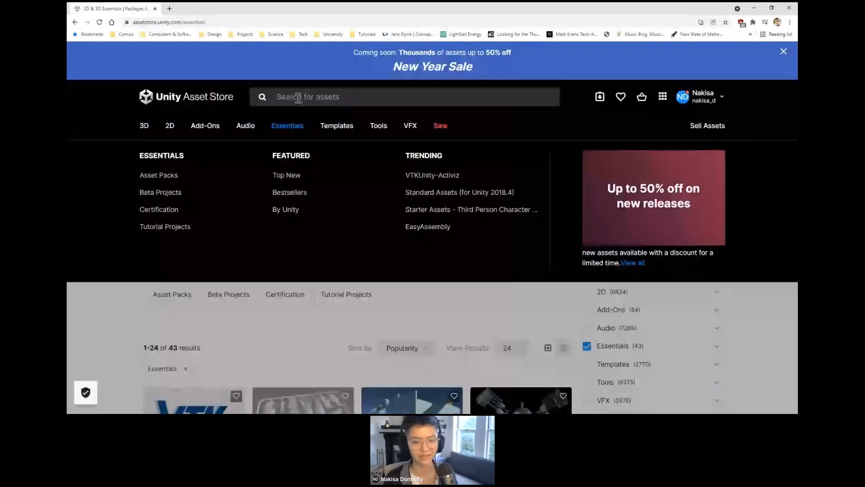
pyautogui.click(299, 97)
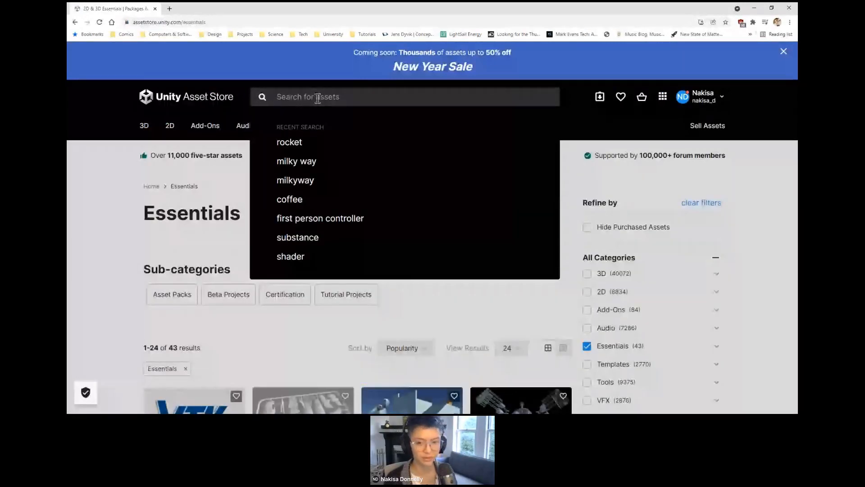
pyautogui.write('museum')
pyautogui.press('Return')
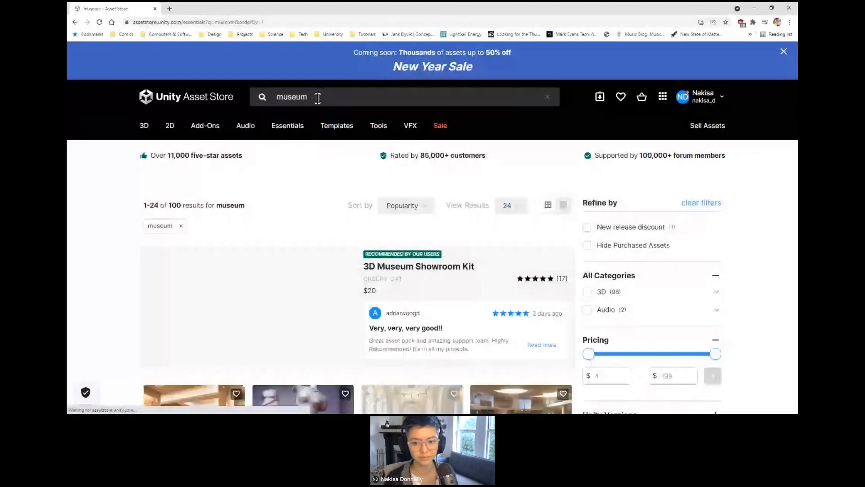
# Step: Open the Art Gallery Museum asset page from the search results and play its preview video
pyautogui.scroll(-3, 307, 211)
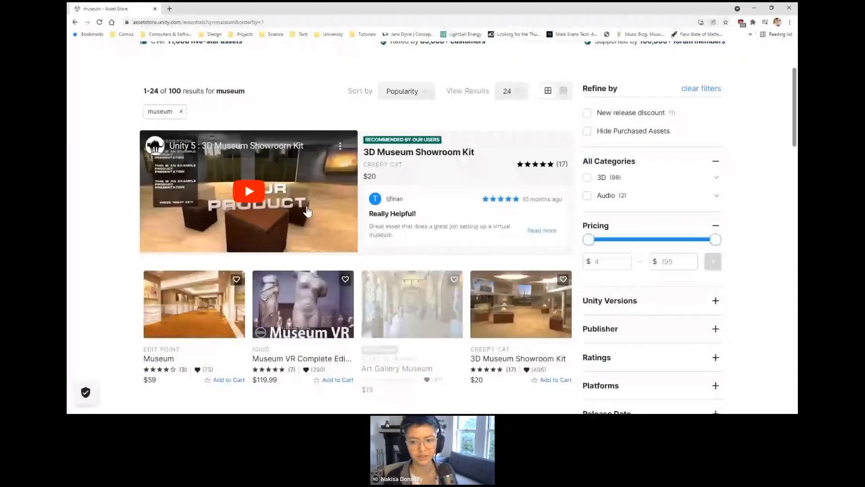
pyautogui.scroll(-3, 307, 211)
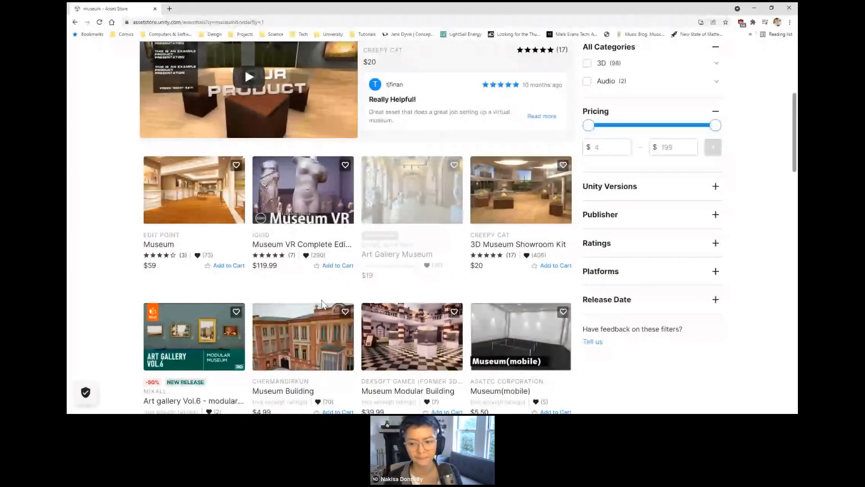
pyautogui.click(395, 257)
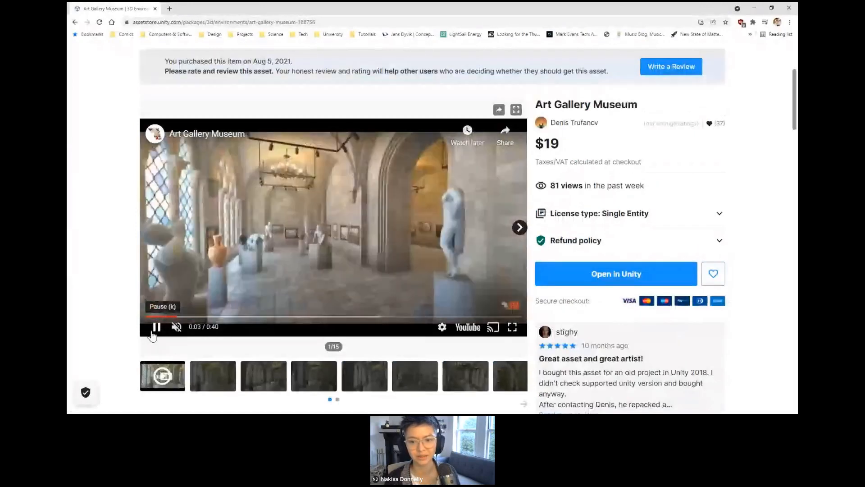
pyautogui.click(154, 331)
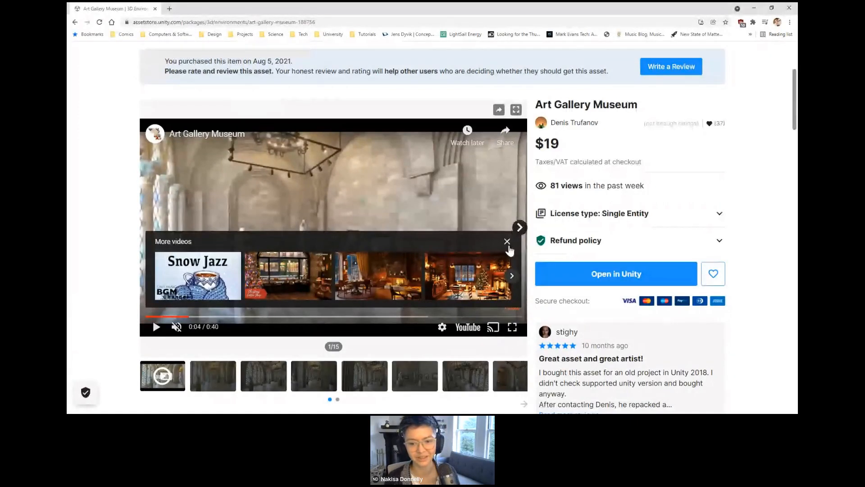
pyautogui.click(507, 243)
pyautogui.click(156, 327)
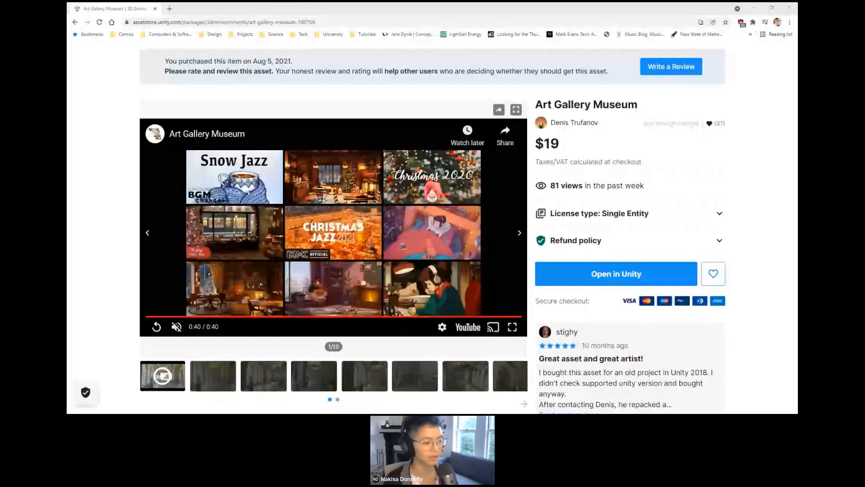
# Step: Switch back to Unity, reload the externally modified SampleScene, and open the script behind the compile error in the console
pyautogui.hotkey('alt', 'Tab')
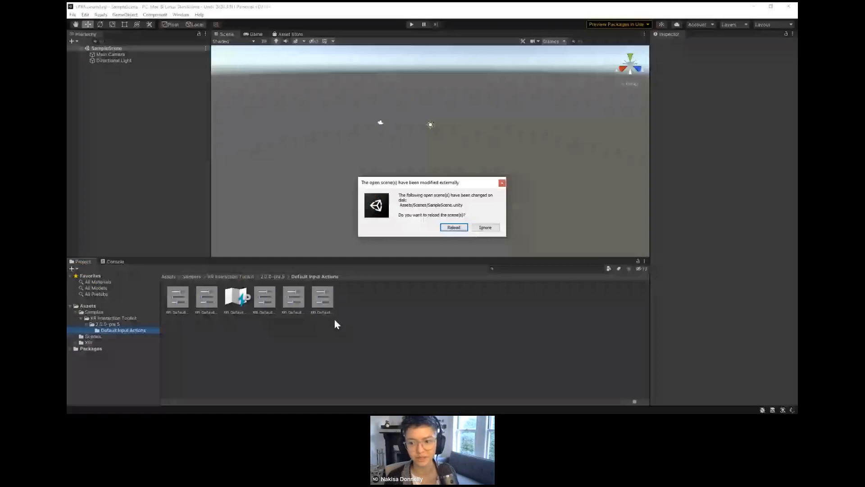
pyautogui.click(454, 227)
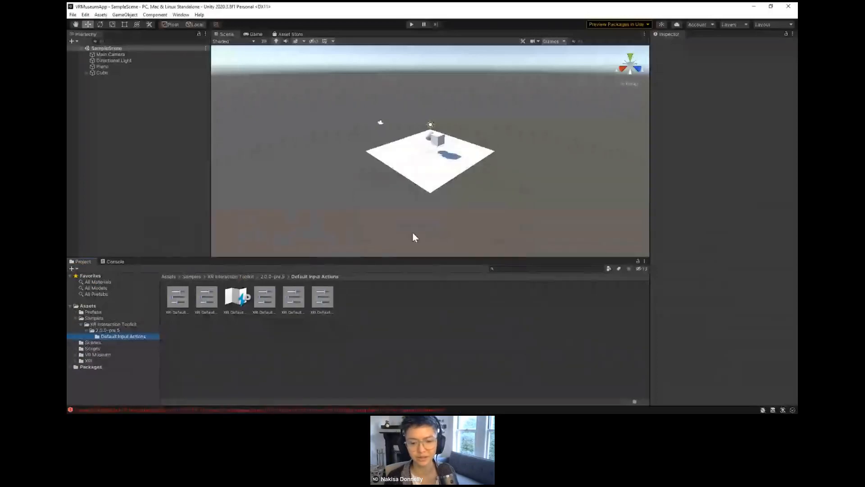
pyautogui.click(108, 264)
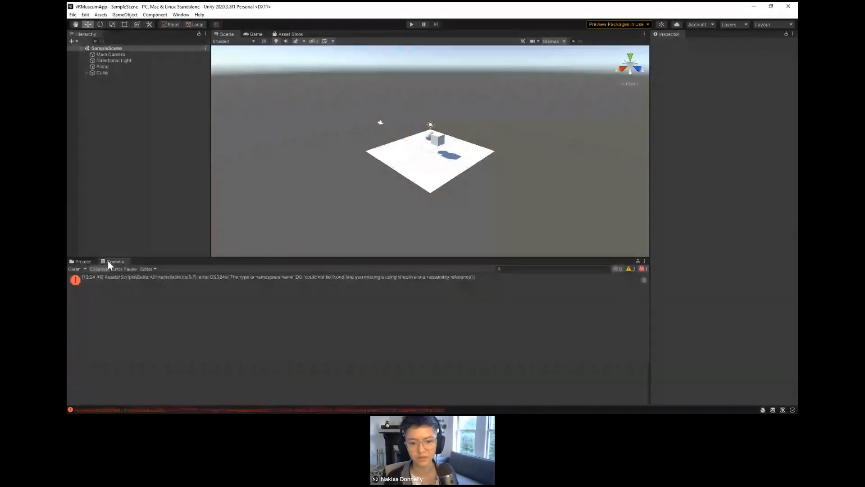
pyautogui.click(82, 261)
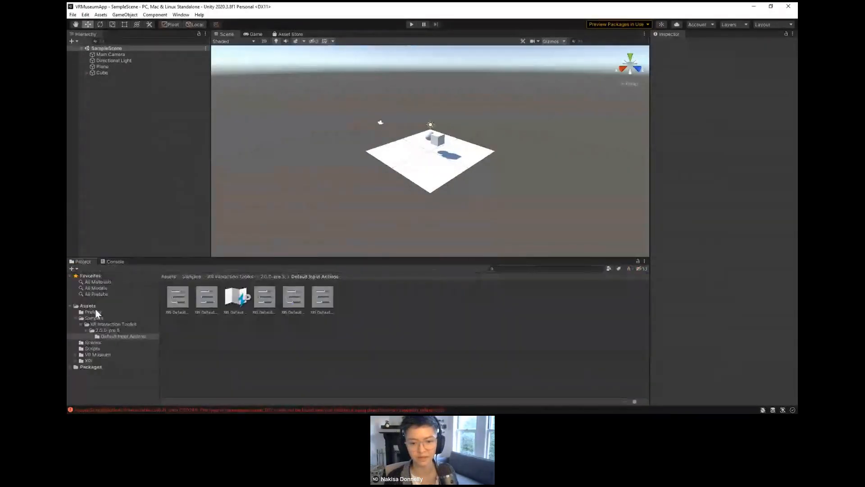
pyautogui.click(113, 261)
pyautogui.click(131, 277)
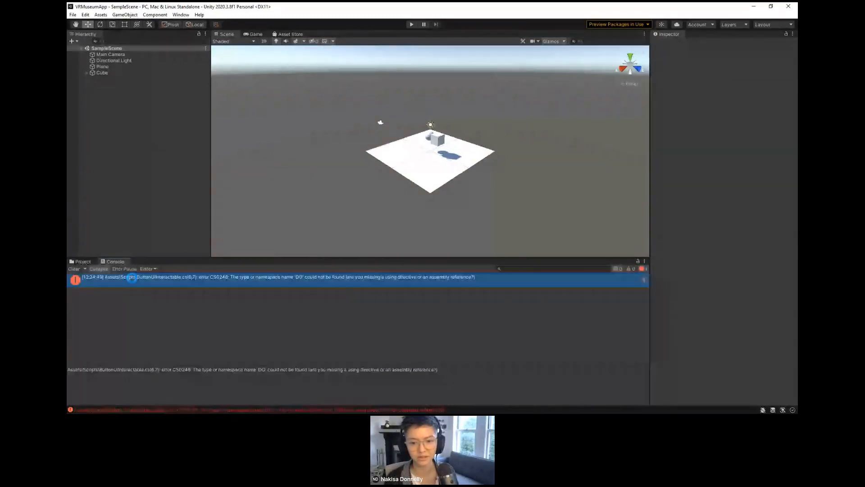
pyautogui.doubleClick(131, 277)
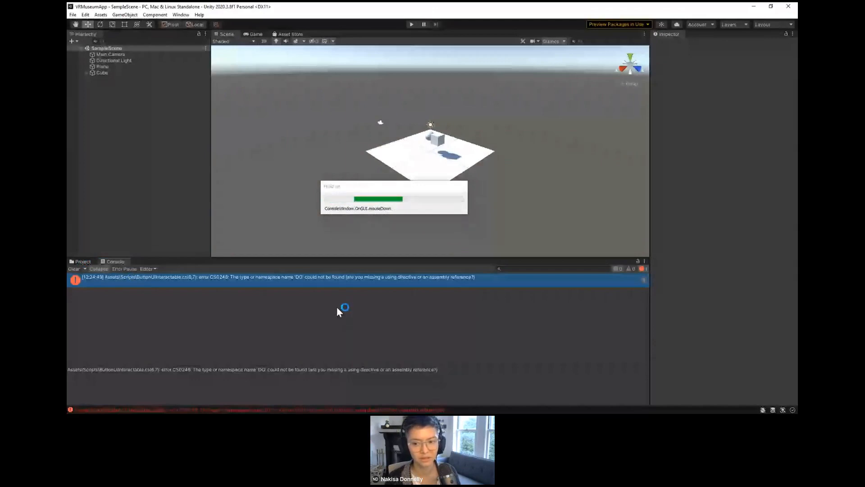
# Step: Delete the ButtonUIInteractable script from the Scripts folder and collapse the XR Interaction Toolkit samples folder
pyautogui.click(86, 263)
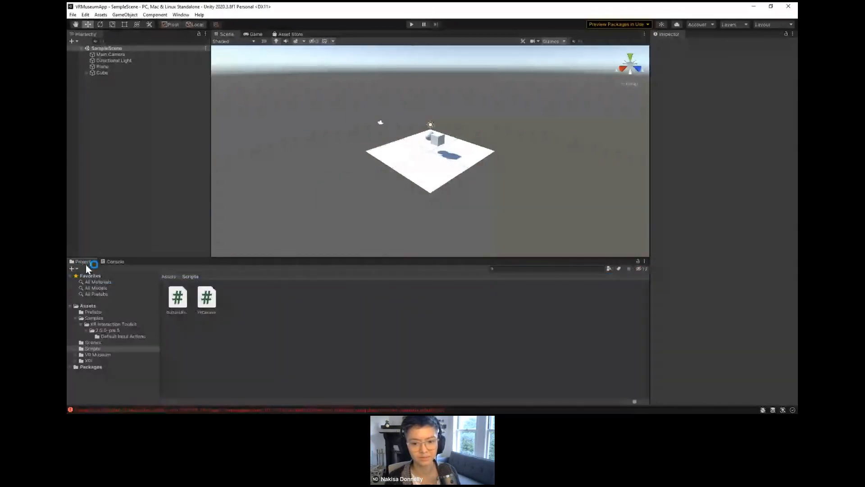
pyautogui.click(178, 299)
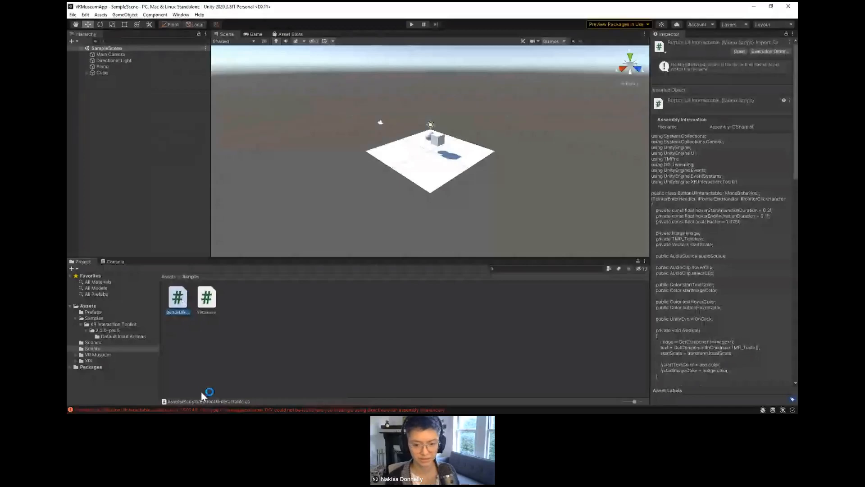
pyautogui.press('Delete')
pyautogui.press('Return')
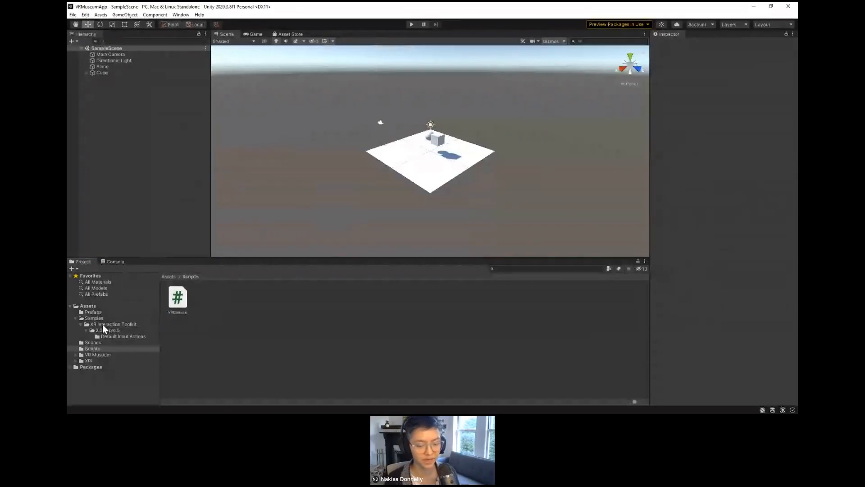
pyautogui.click(81, 324)
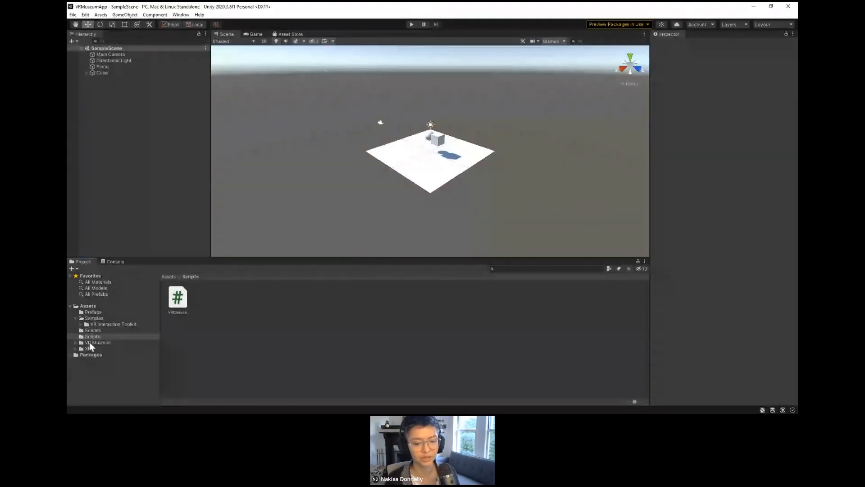
# Step: Open the VRMuseum scene from the VR Museum Scenes folder and import the TMP Essentials it requests
pyautogui.click(89, 341)
pyautogui.click(75, 342)
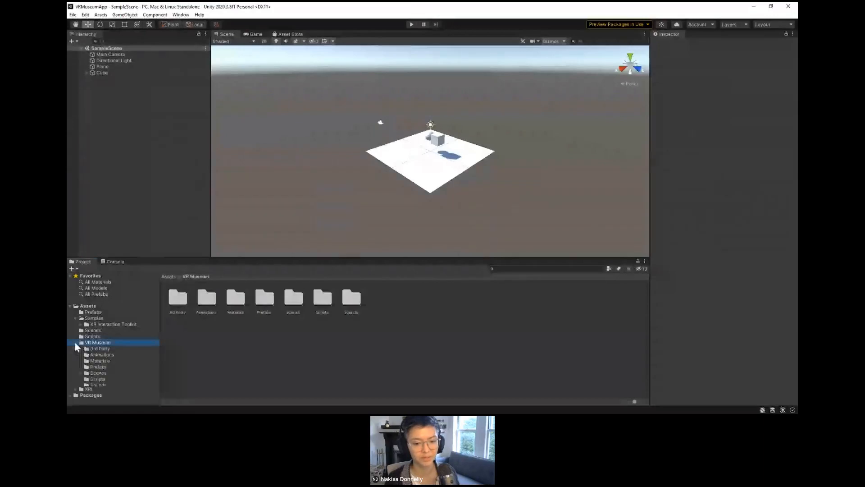
pyautogui.click(97, 373)
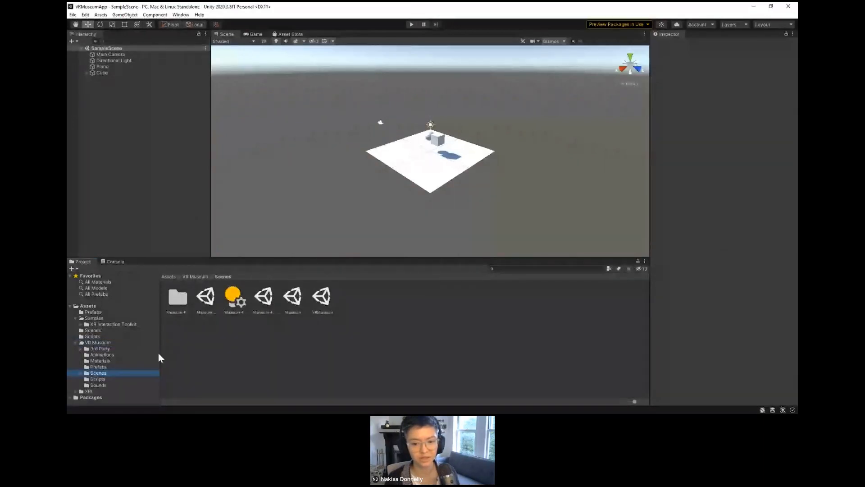
pyautogui.doubleClick(324, 300)
pyautogui.doubleClick(323, 299)
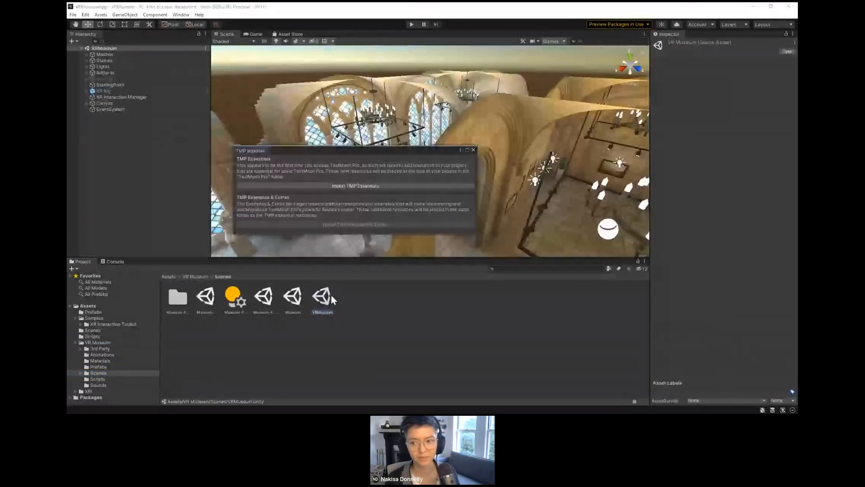
pyautogui.click(421, 186)
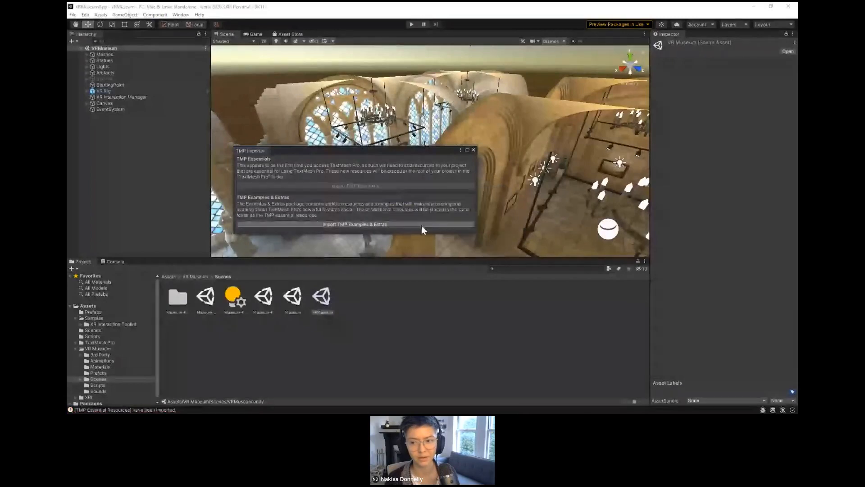
pyautogui.click(473, 150)
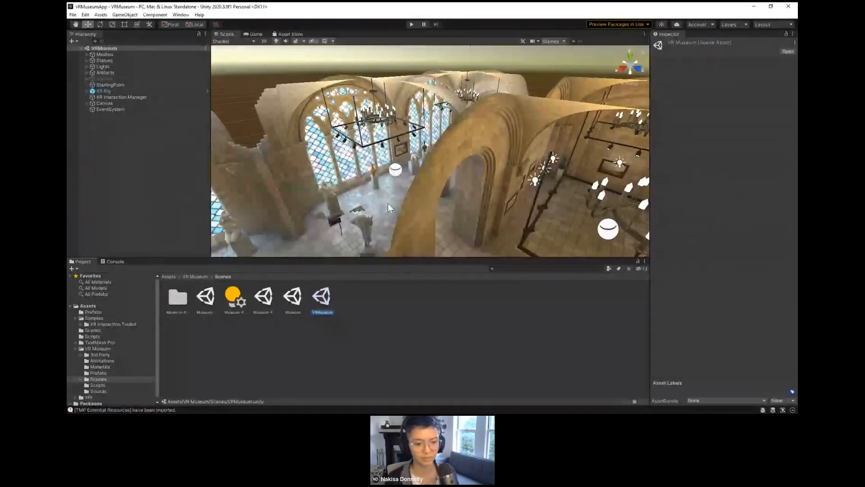
# Step: Examine the XR Rig's components inside the museum and the XR object types available for adding to the scene
pyautogui.moveTo(388, 203); pyautogui.dragTo(307, 164, button='right')
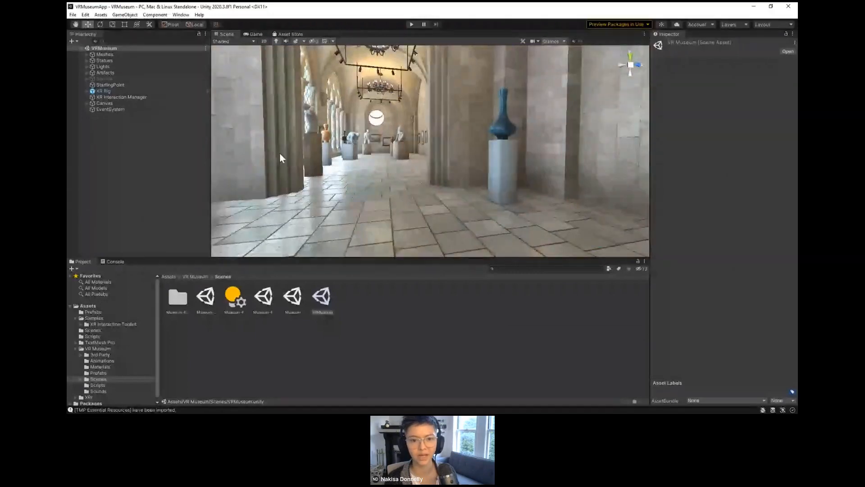
pyautogui.click(137, 92)
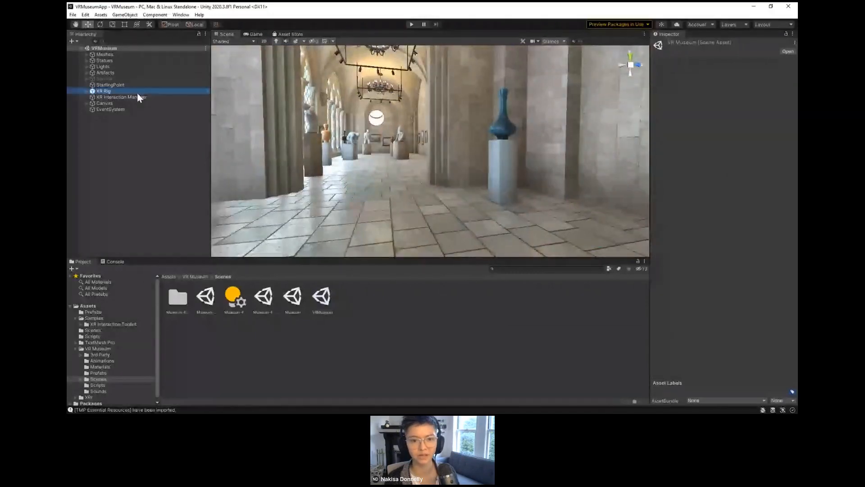
pyautogui.click(88, 91)
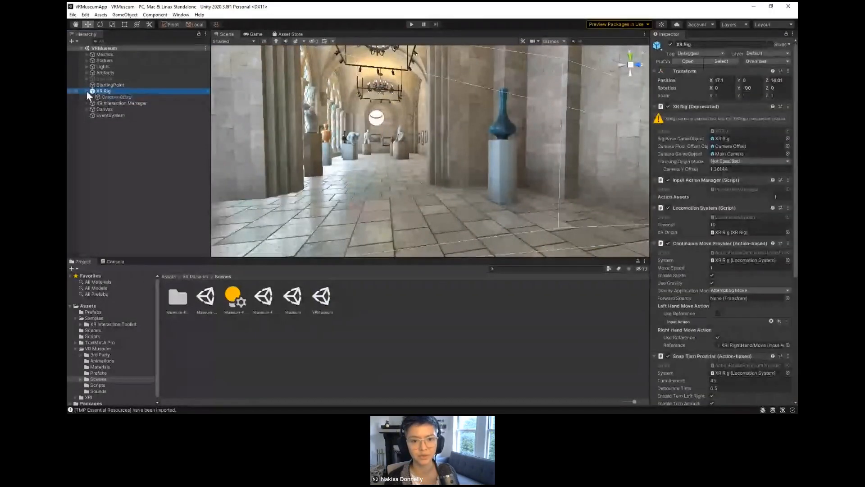
pyautogui.click(86, 91)
pyautogui.rightClick(107, 133)
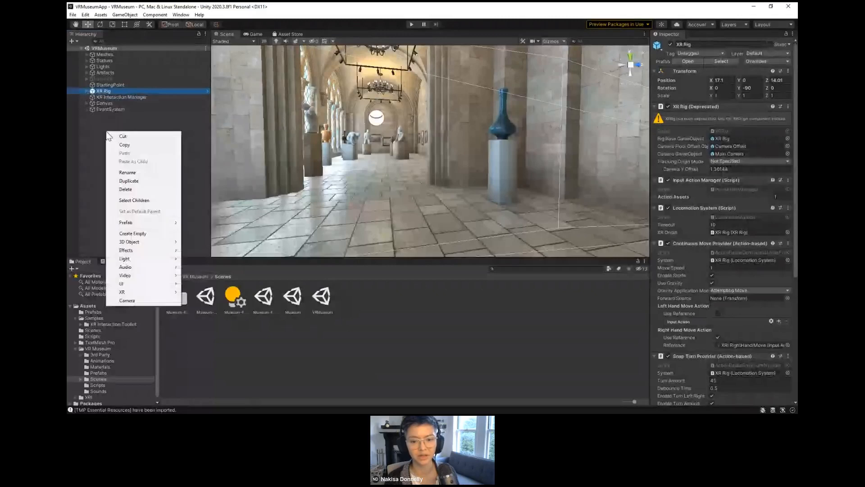
pyautogui.moveTo(140, 295)
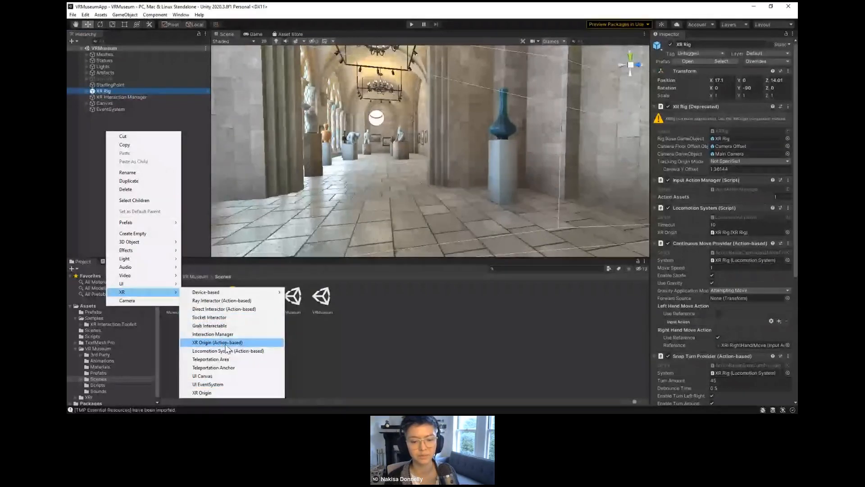
# Step: Inspect the LeftGrabController under the XR Rig's Camera Offset and locate its position and rotation action references in the project
pyautogui.click(87, 91)
pyautogui.click(92, 97)
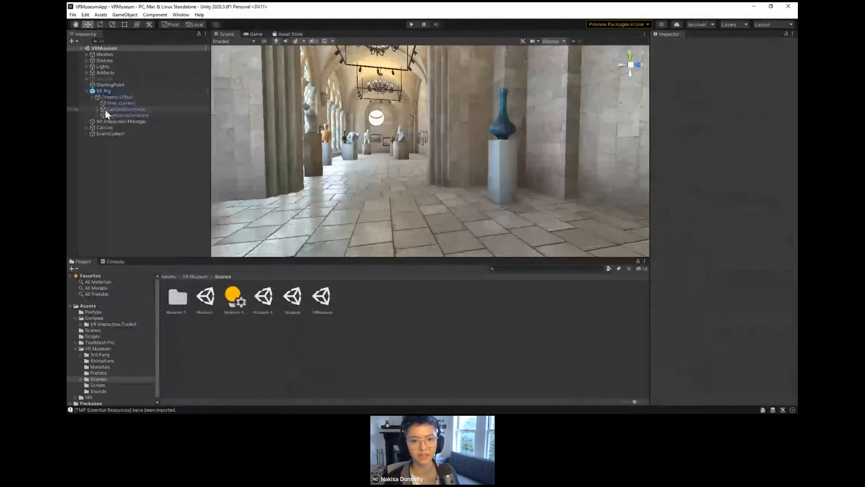
pyautogui.click(105, 110)
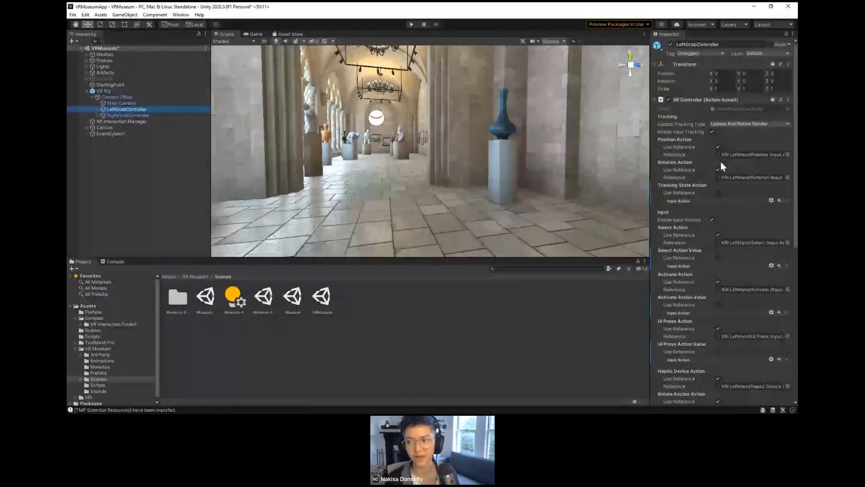
pyautogui.click(732, 156)
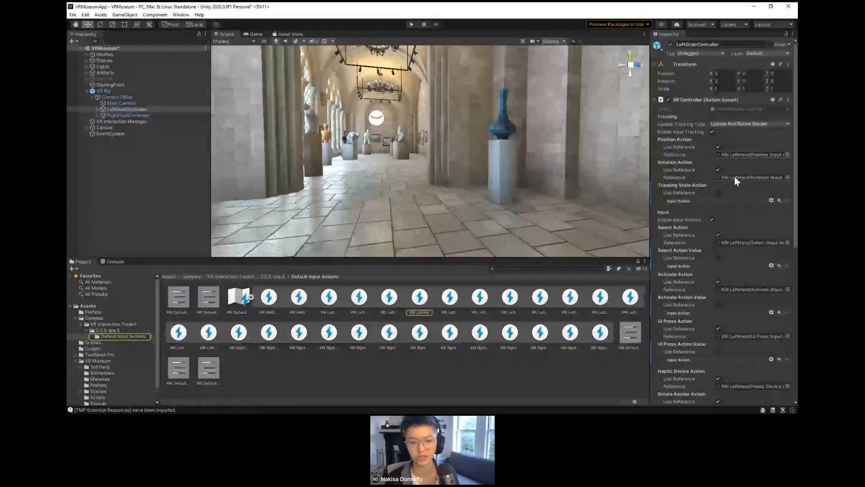
pyautogui.click(734, 177)
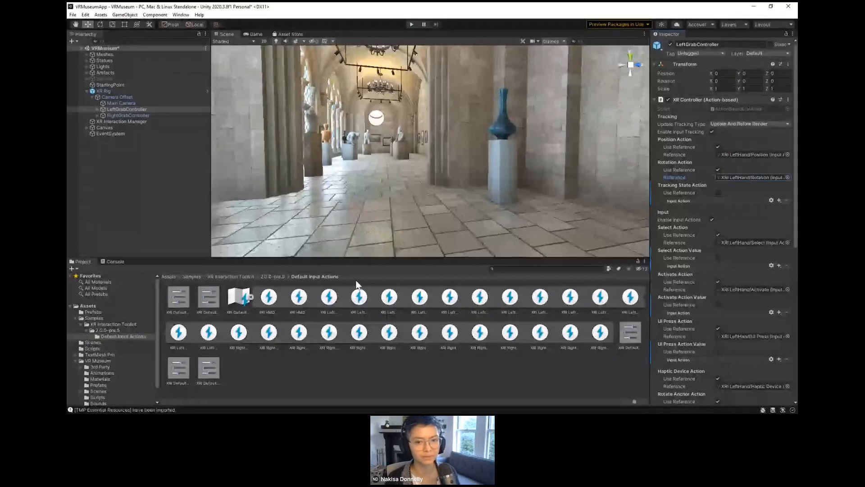
# Step: Review the XR Rig's hierarchy, comparing the Camera Offset, LeftGrabController and RightGrabController components
pyautogui.click(127, 92)
pyautogui.click(91, 97)
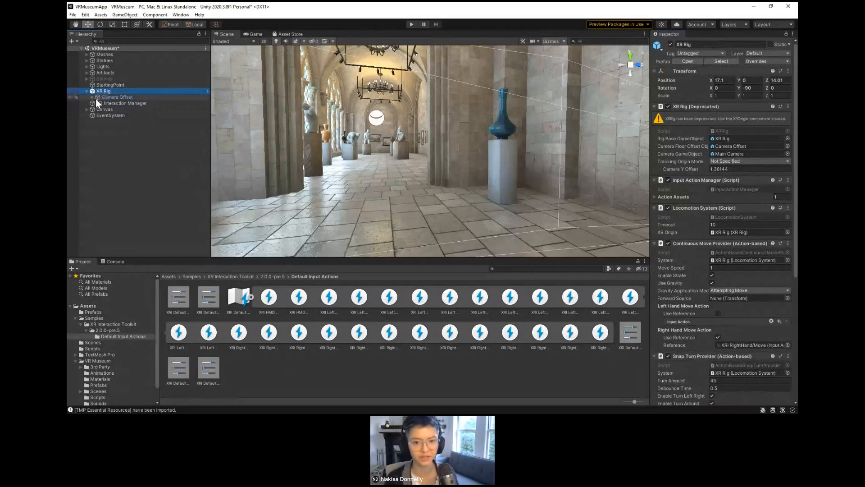
pyautogui.click(92, 97)
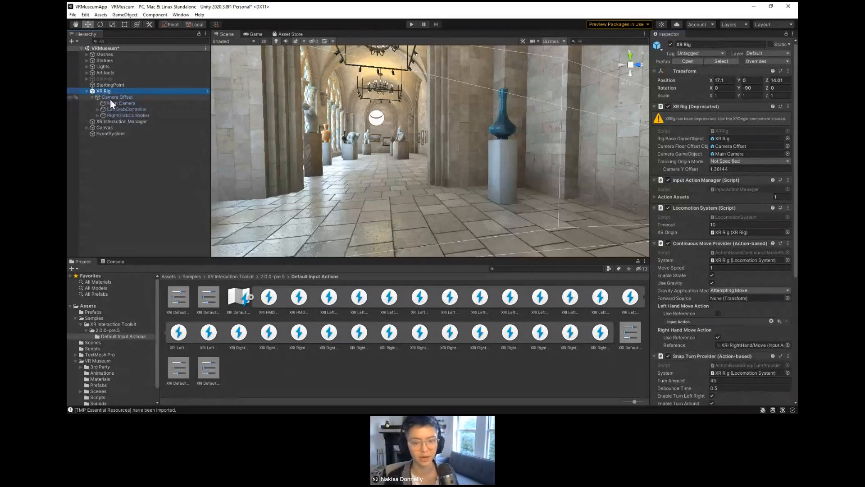
pyautogui.click(114, 98)
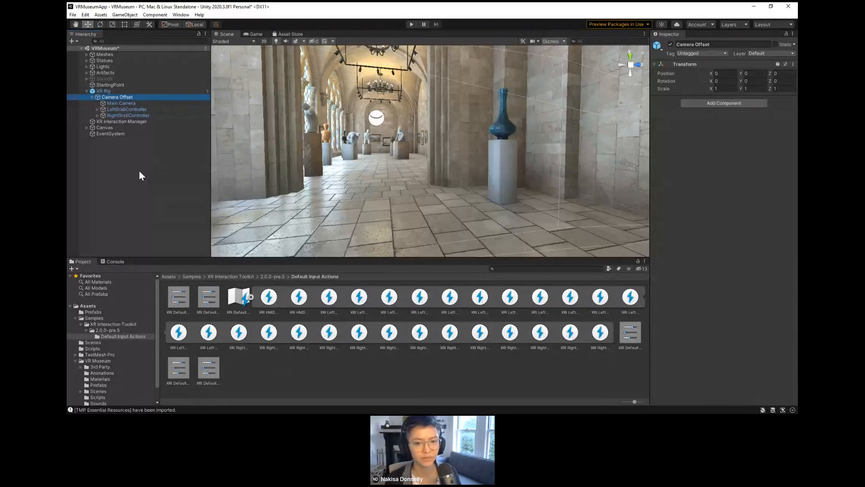
pyautogui.click(126, 109)
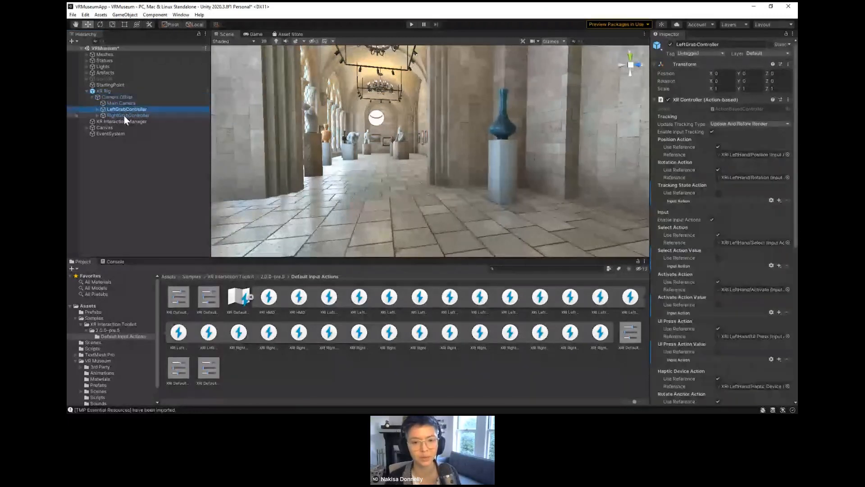
pyautogui.click(124, 116)
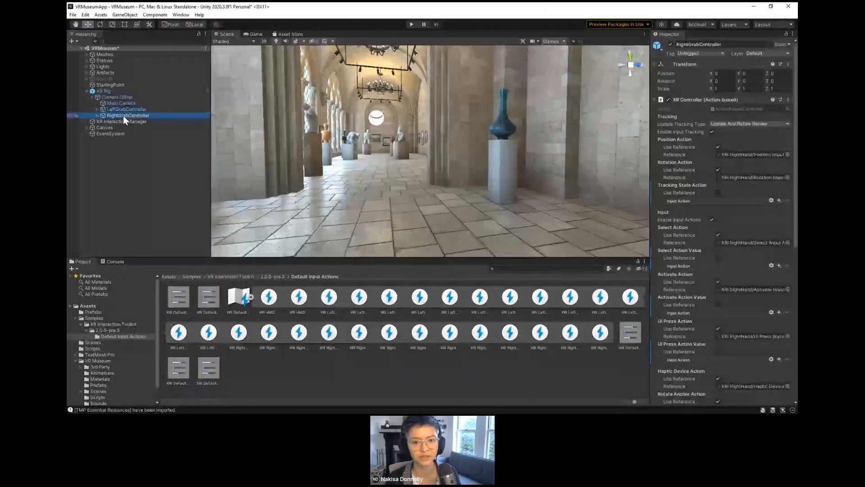
pyautogui.click(121, 109)
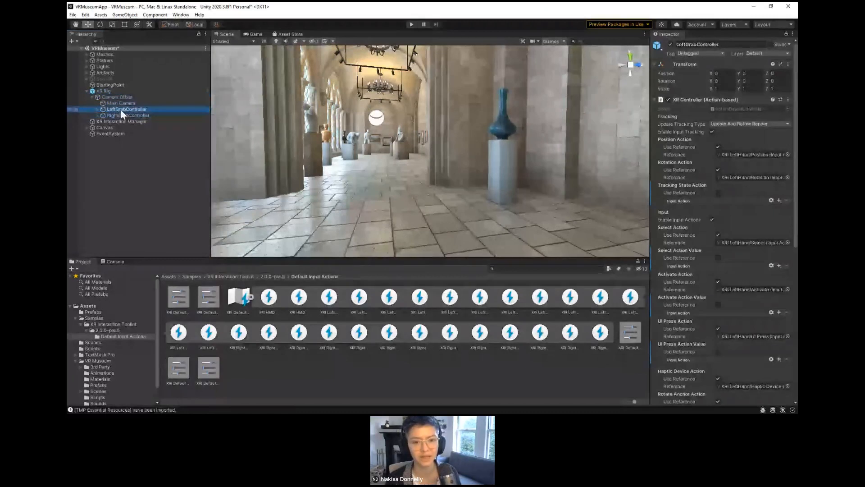
pyautogui.click(119, 115)
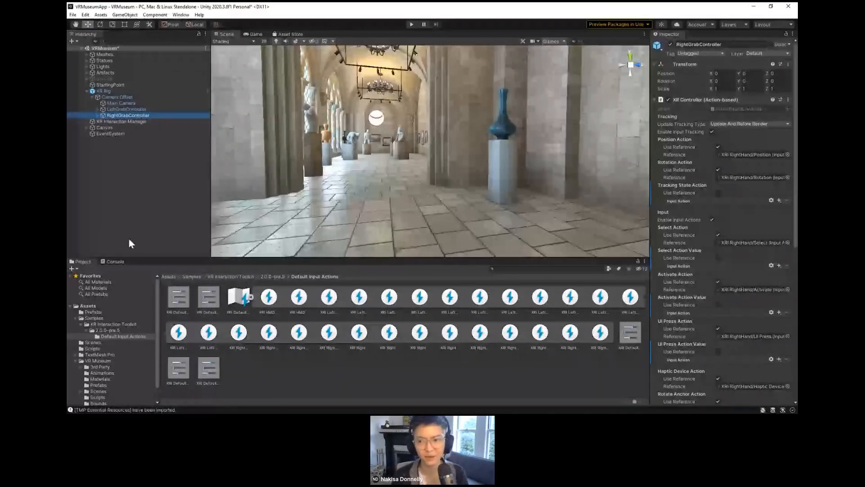
# Step: Select the blue vase on its podium, examine its physics and Outline scripts, and collapse its Outline Grabbable component
pyautogui.click(502, 130)
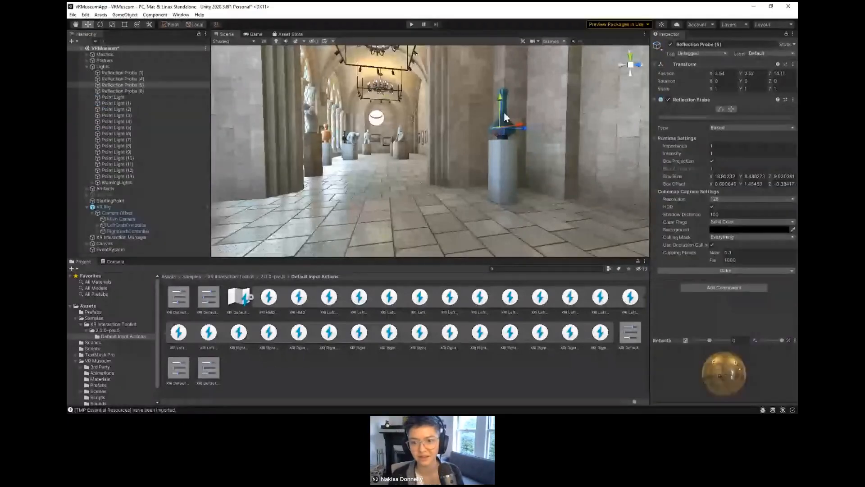
pyautogui.click(504, 119)
pyautogui.scroll(-5, 688, 246)
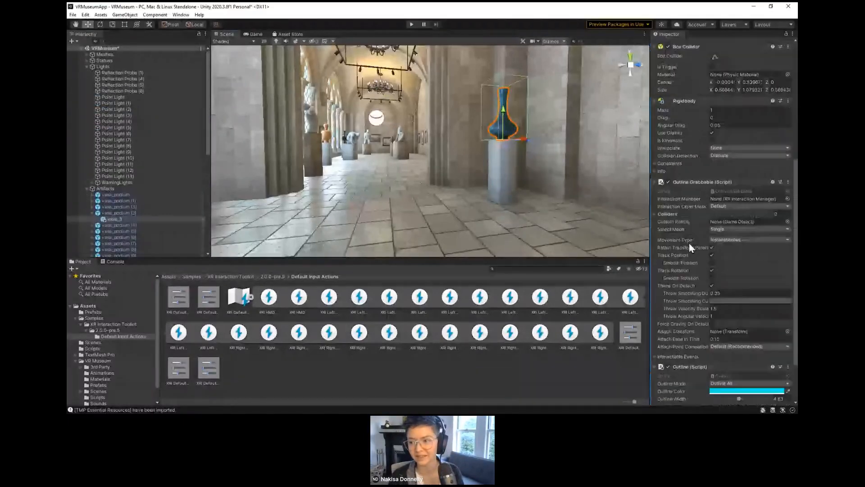
pyautogui.scroll(-3, 688, 242)
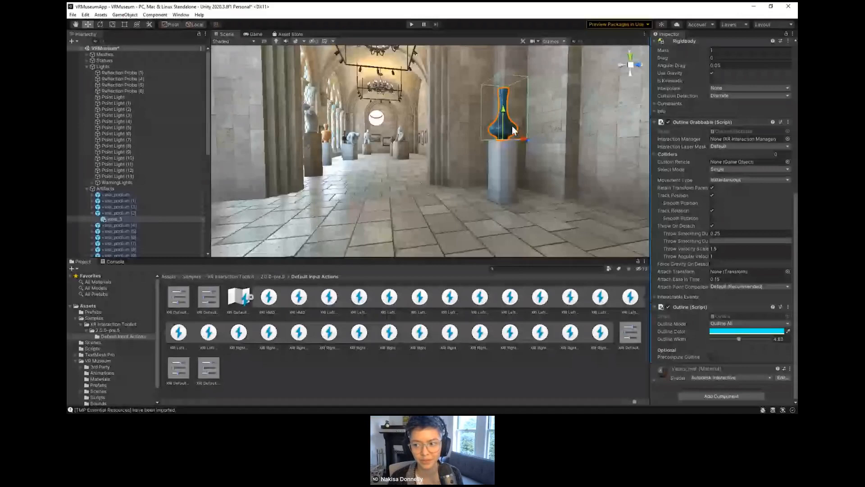
pyautogui.rightClick(681, 123)
pyautogui.click(675, 122)
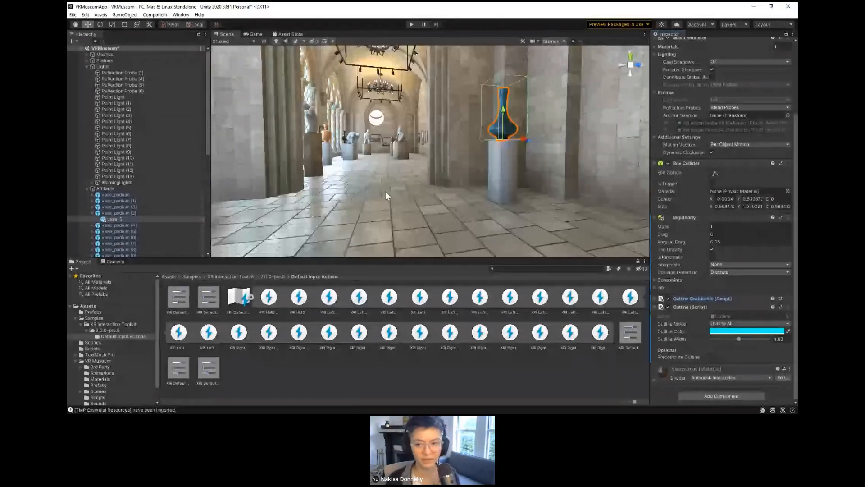
# Step: Deactivate the vase_2 object on vase_podium (1) in front of the stained-glass windows
pyautogui.moveTo(386, 191)
pyautogui.mouseDown(button='right')
pyautogui.moveTo(408, 184)
pyautogui.moveTo(356, 195)
pyautogui.moveTo(389, 187)
pyautogui.mouseUp(button='right')
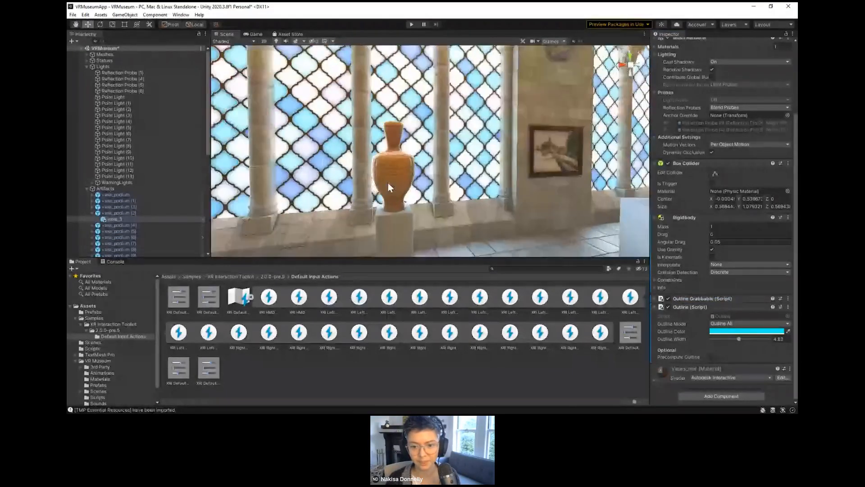
pyautogui.click(389, 187)
pyautogui.click(92, 200)
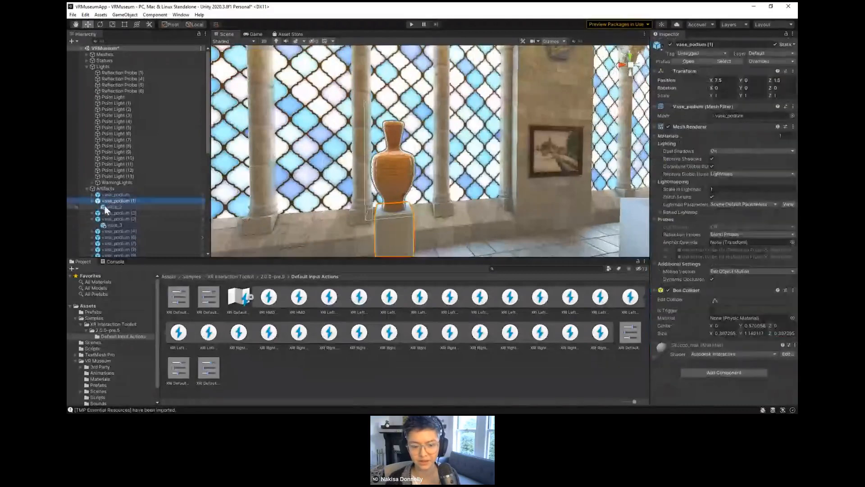
pyautogui.click(105, 206)
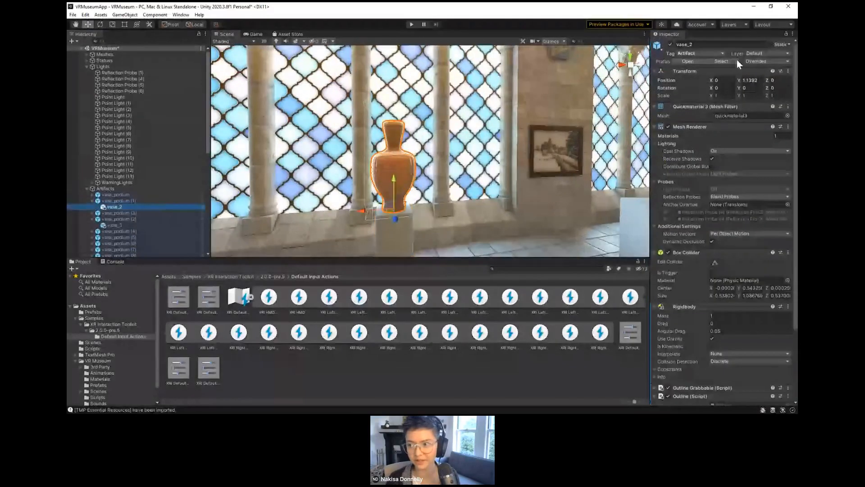
pyautogui.click(670, 45)
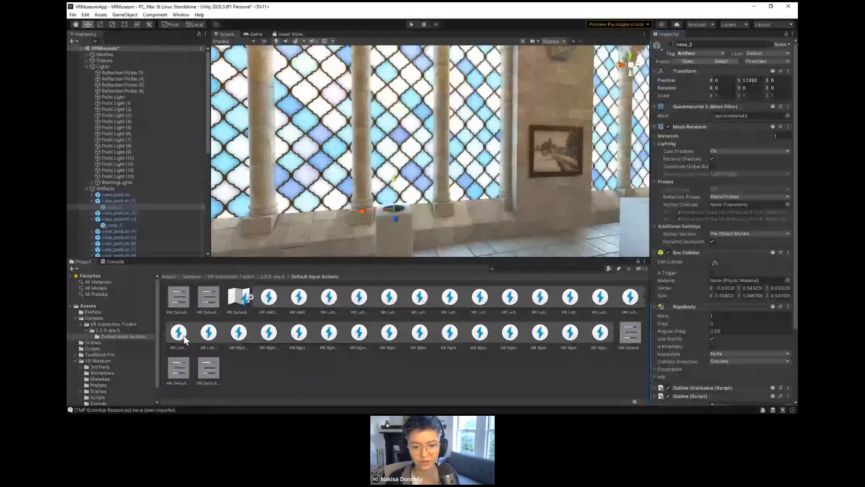
# Step: Open the vessels source folder inside the VR Museum package's 3rd Party 3D Models
pyautogui.scroll(-1, 93, 379)
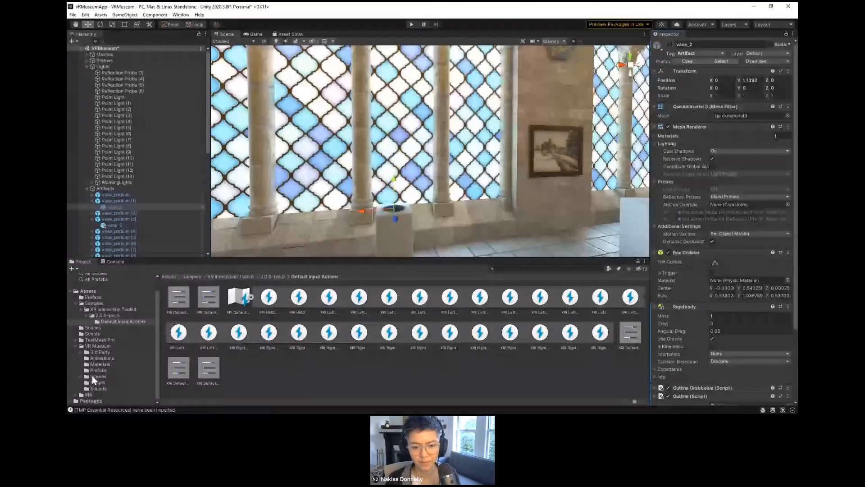
pyautogui.click(91, 369)
pyautogui.click(84, 351)
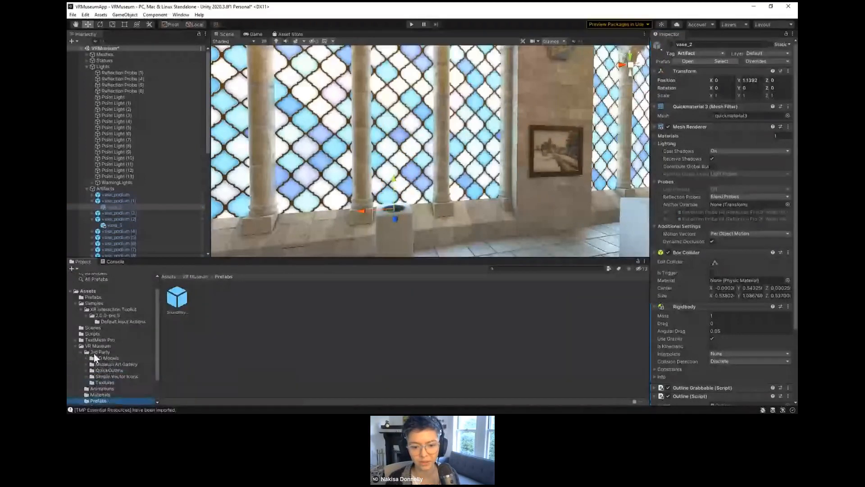
pyautogui.click(94, 357)
pyautogui.click(87, 359)
pyautogui.click(93, 364)
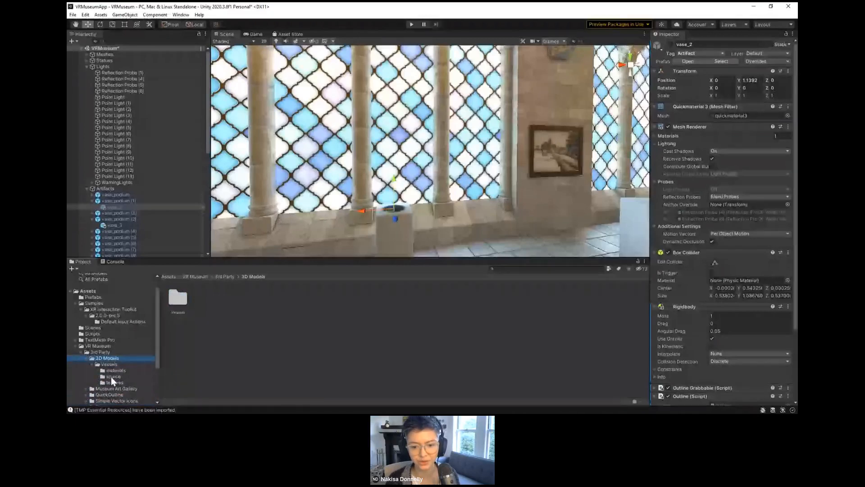
pyautogui.click(112, 376)
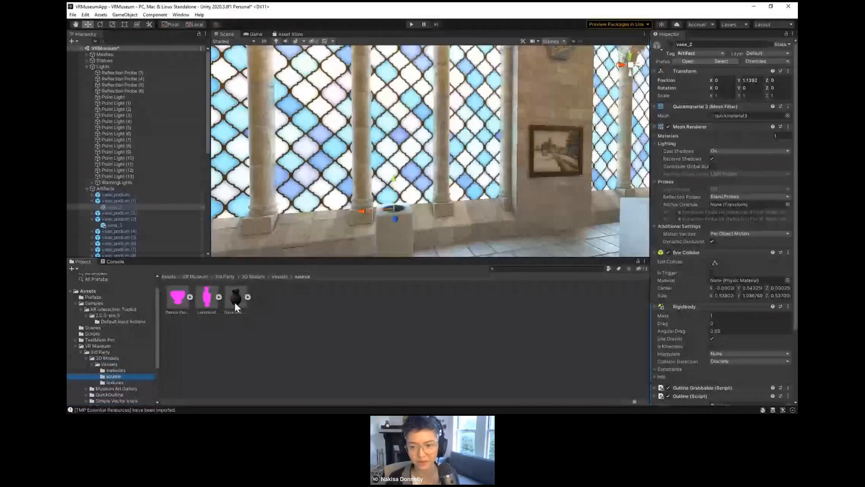
# Step: Place the Oinochoe with satyr model on top of the empty podium and frame it in the scene
pyautogui.moveTo(235, 307); pyautogui.dragTo(396, 207)
pyautogui.press('f')
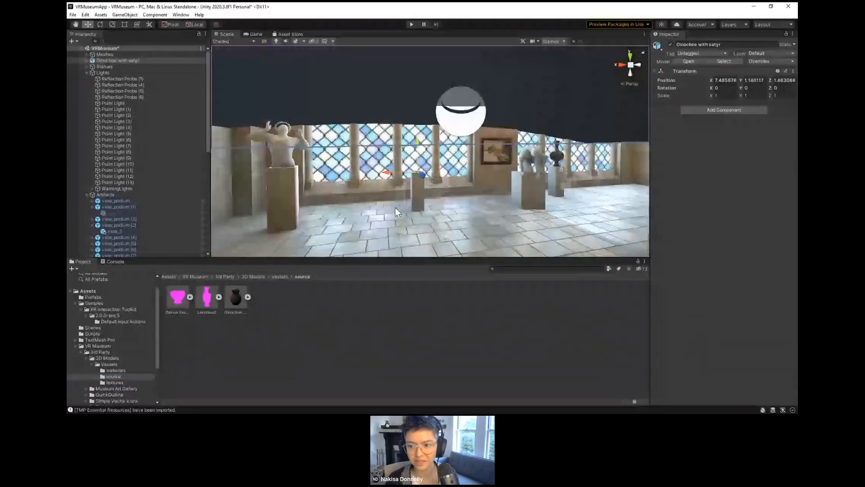
pyautogui.scroll(5, 396, 207)
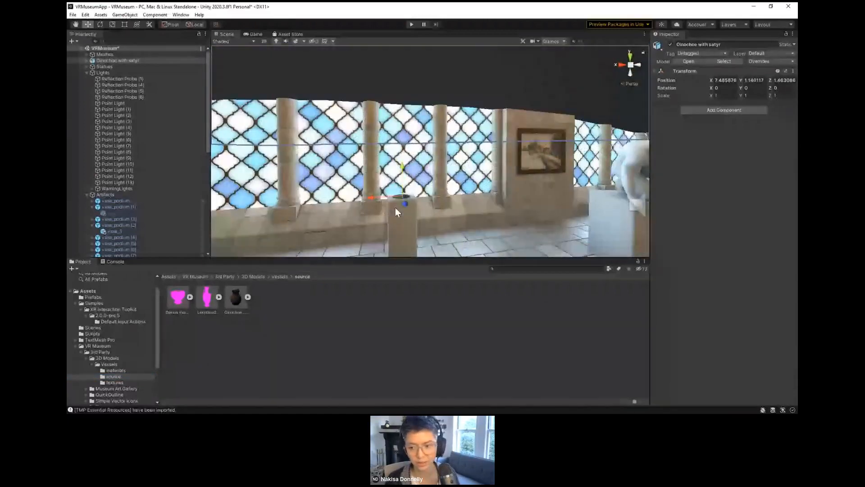
# Step: Scale the Oinochoe with satyr model down uniformly to about 0.01 so it fits the podium
pyautogui.press('r')
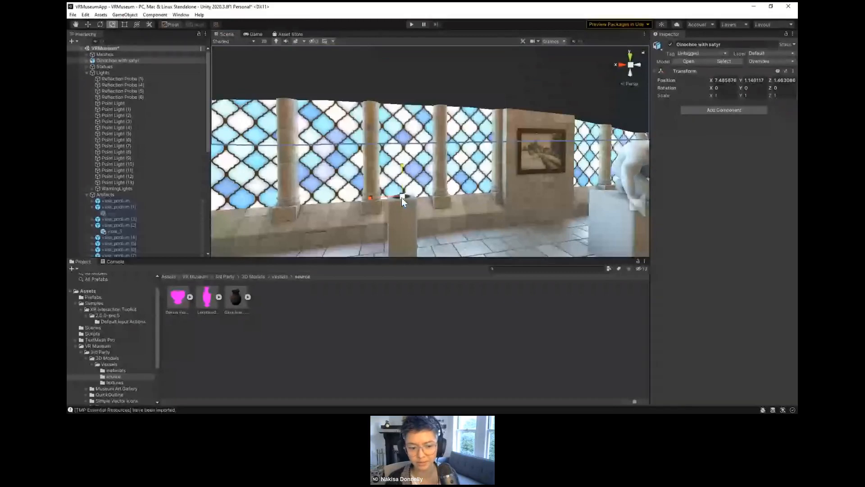
pyautogui.moveTo(402, 198)
pyautogui.mouseDown()
pyautogui.moveTo(365, 196)
pyautogui.moveTo(405, 210)
pyautogui.mouseUp()
pyautogui.press('alt')
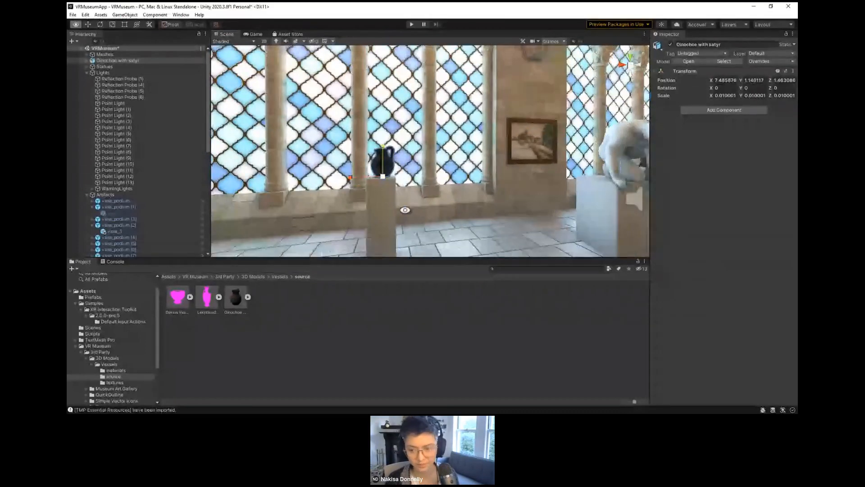
# Step: Center the Oinochoe with satyr on its podium by moving it to about X 7.501, Z 1.506
pyautogui.press('f')
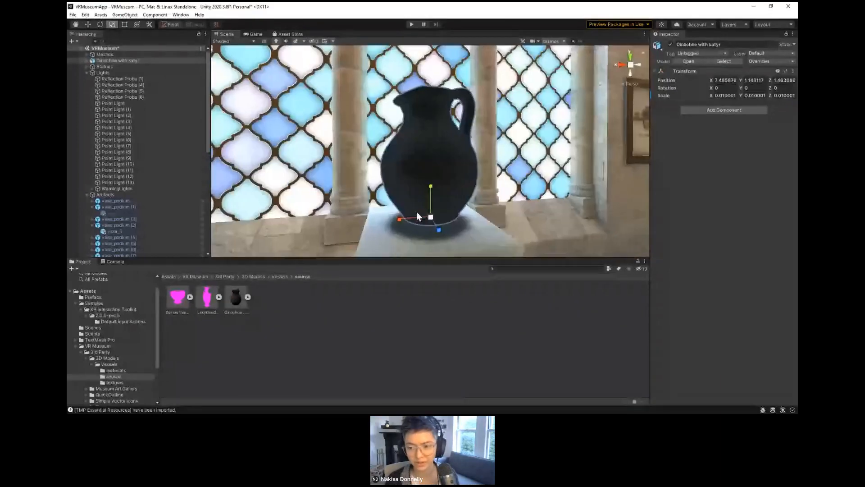
pyautogui.moveTo(416, 217)
pyautogui.keyDown('alt'); pyautogui.mouseDown()
pyautogui.moveTo(597, 223)
pyautogui.moveTo(626, 241)
pyautogui.moveTo(486, 232)
pyautogui.moveTo(429, 214)
pyautogui.moveTo(426, 220)
pyautogui.mouseUp(); pyautogui.keyUp('alt')
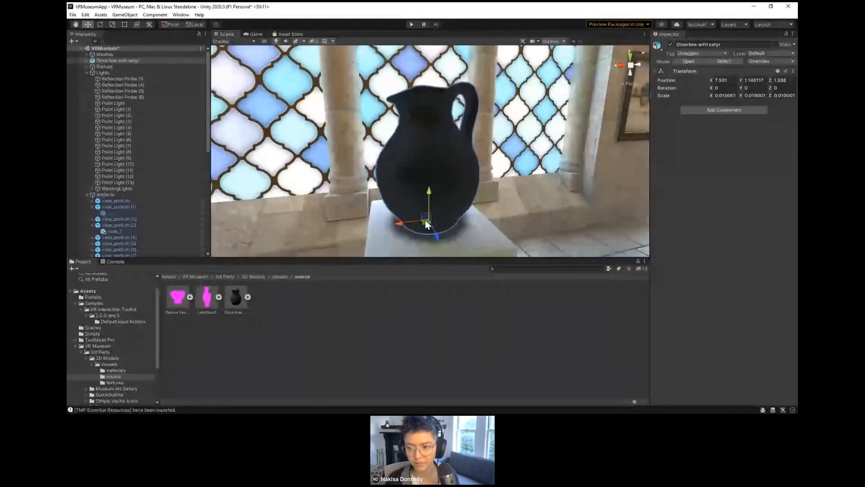
pyautogui.scroll(-5, 425, 219)
pyautogui.scroll(-1, 423, 219)
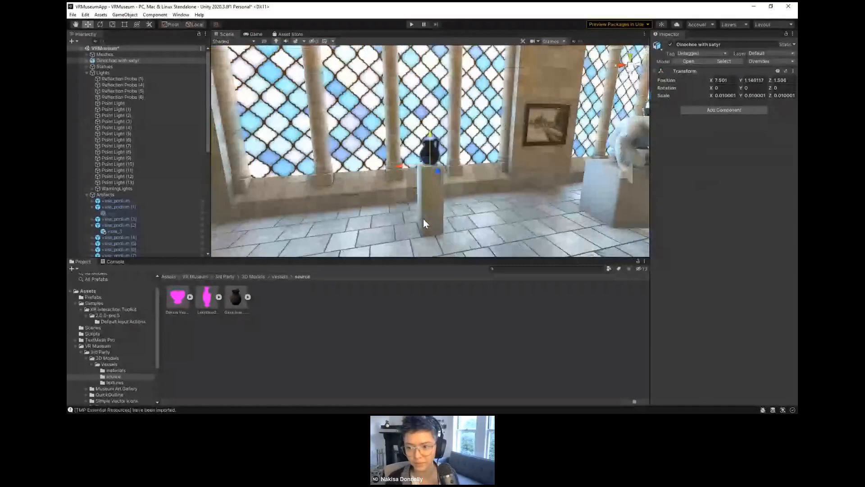
pyautogui.scroll(2, 423, 221)
pyautogui.scroll(1, 406, 218)
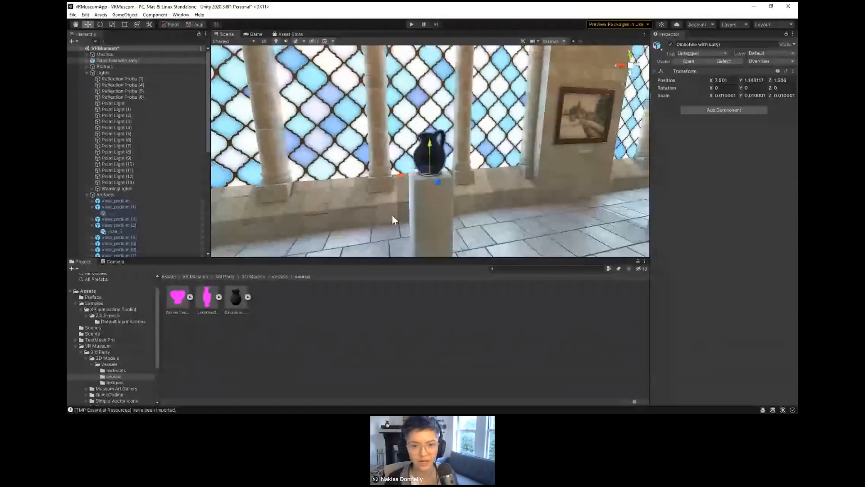
# Step: Collapse the Lights, Artifacts and XR Rig groups in the scene hierarchy
pyautogui.click(87, 73)
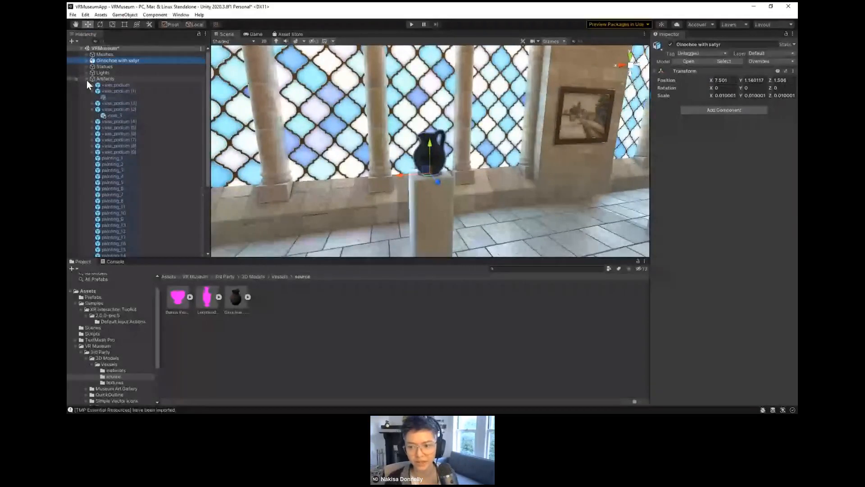
pyautogui.click(87, 78)
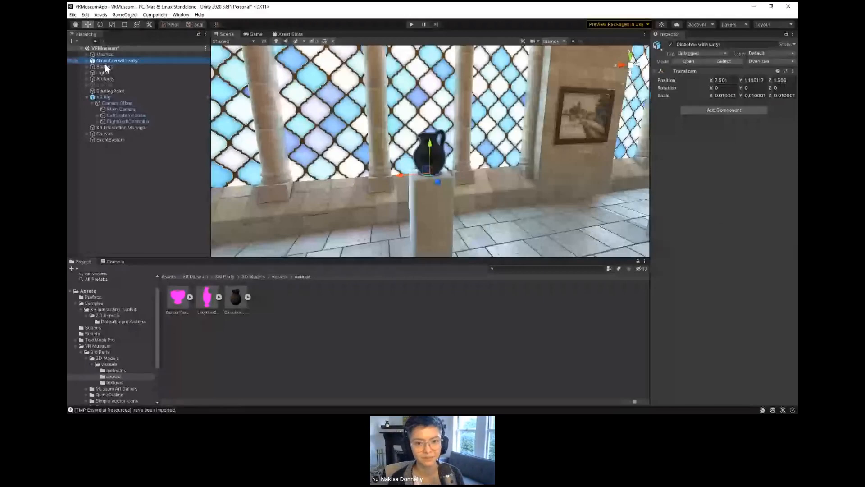
pyautogui.click(87, 98)
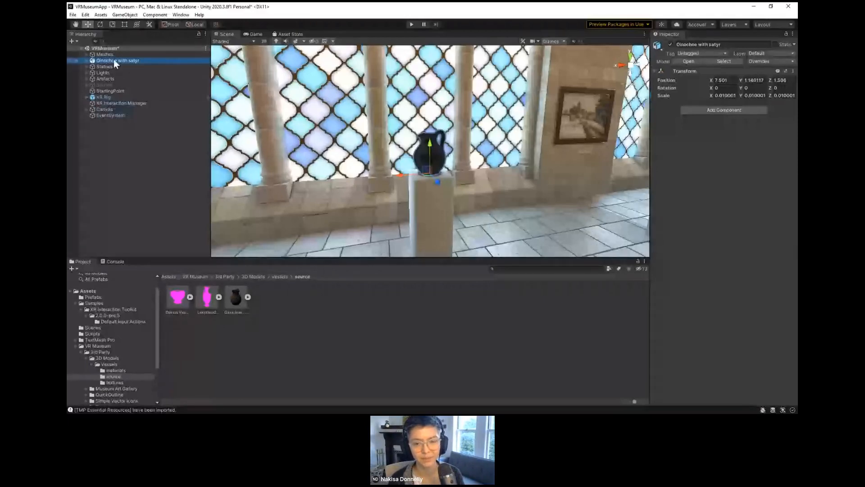
# Step: Deactivate the vase_3 object on vase_podium (2) beside the stone wall
pyautogui.scroll(-3, 442, 185)
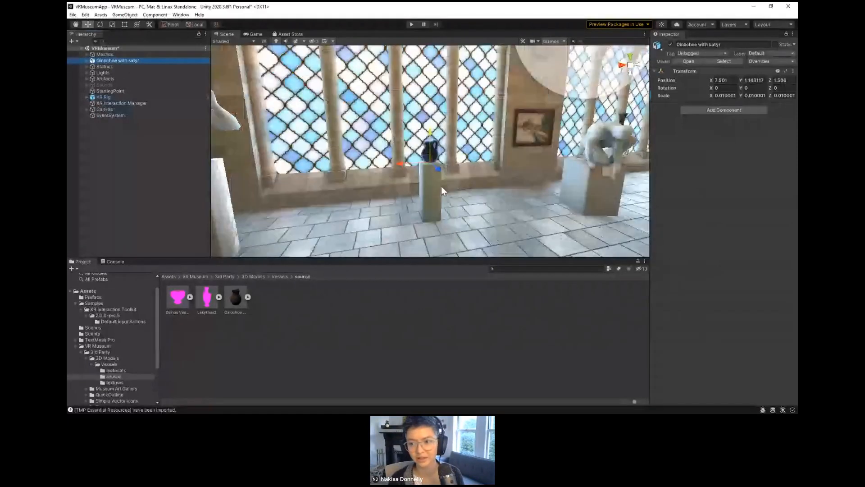
pyautogui.moveTo(437, 184)
pyautogui.mouseDown(button='right')
pyautogui.moveTo(412, 197)
pyautogui.moveTo(793, 194)
pyautogui.mouseUp(button='right')
pyautogui.moveTo(397, 180); pyautogui.dragTo(293, 194, button='right')
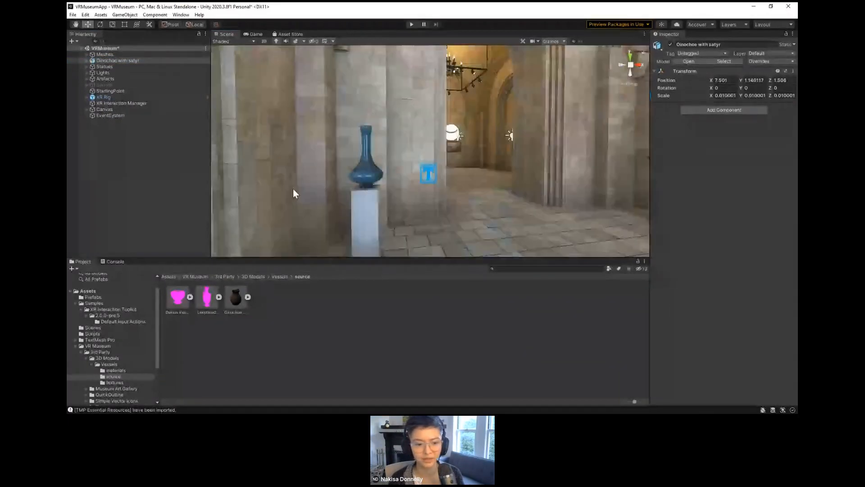
pyautogui.click(372, 180)
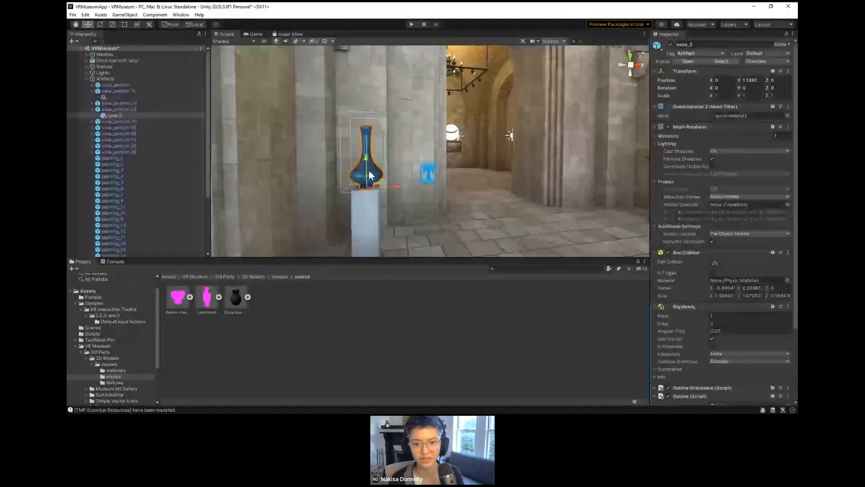
pyautogui.click(111, 116)
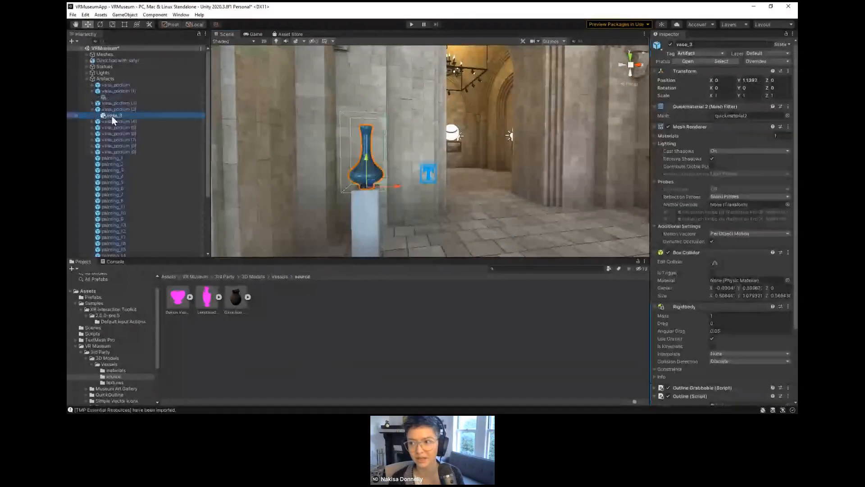
pyautogui.click(670, 44)
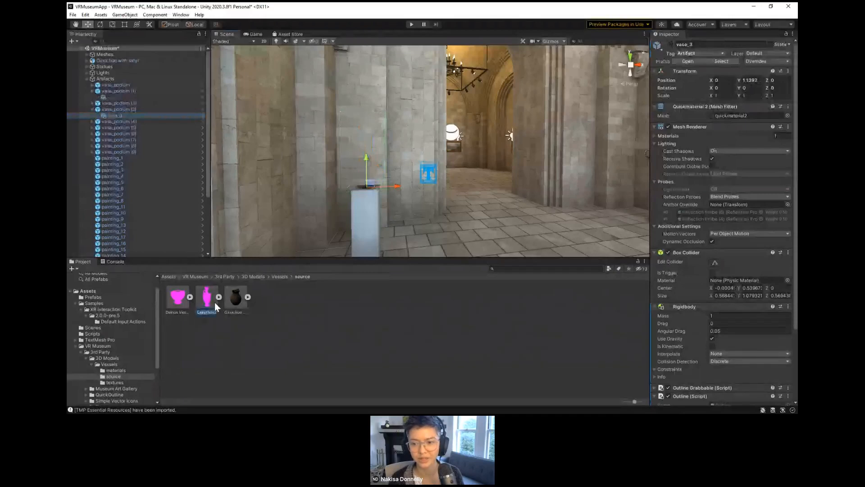
# Step: Place the Lekythos2 model on the emptied podium, scaled to about 0.036 and positioned at X 14.735, Y 1.14, Z 6.481
pyautogui.moveTo(215, 302); pyautogui.dragTo(335, 193)
pyautogui.press('r')
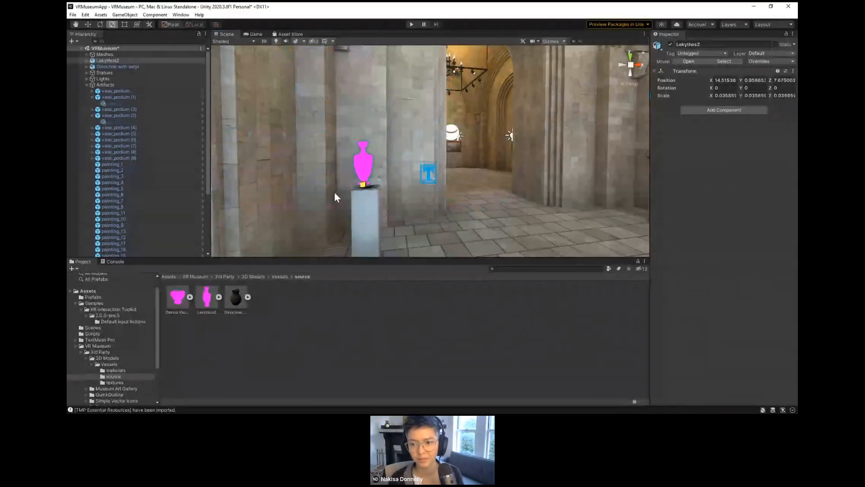
pyautogui.press('w')
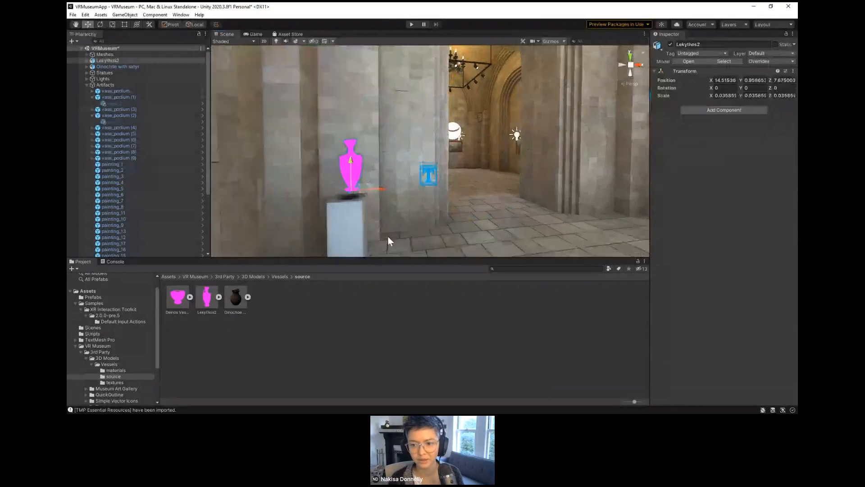
pyautogui.press('f')
pyautogui.scroll(-10, 377, 235)
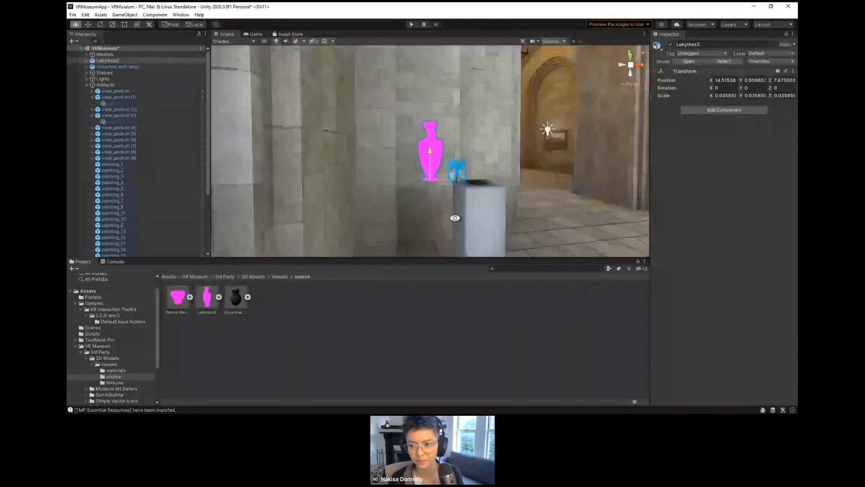
pyautogui.keyDown('alt'); pyautogui.moveTo(455, 218); pyautogui.dragTo(348, 210); pyautogui.keyUp('alt')
pyautogui.moveTo(350, 179); pyautogui.dragTo(438, 198)
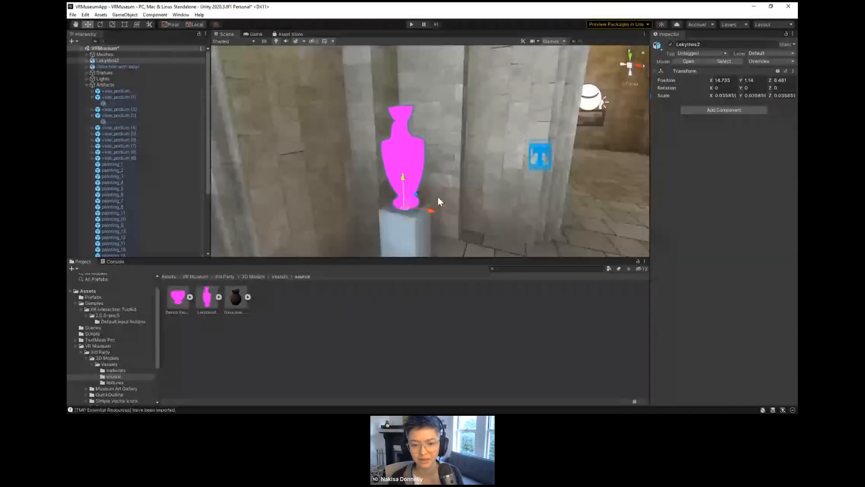
# Step: Change the shader of the Lekythos material in the vessels materials folder to Standard
pyautogui.click(127, 371)
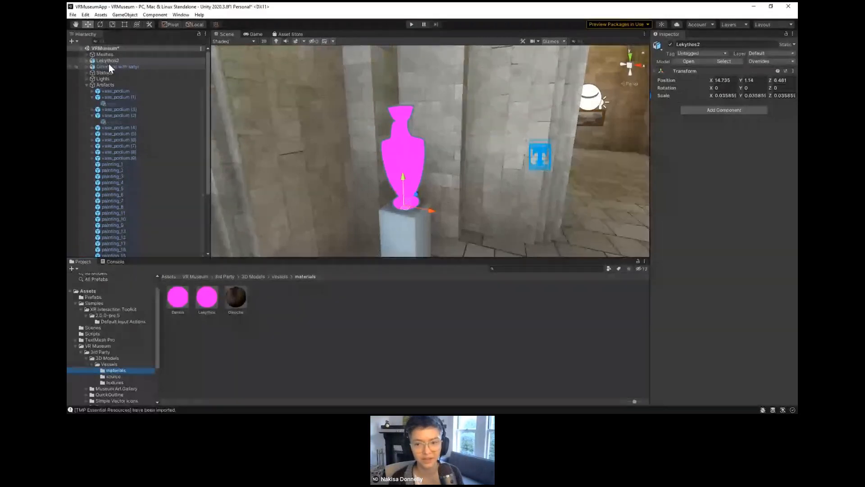
pyautogui.click(209, 298)
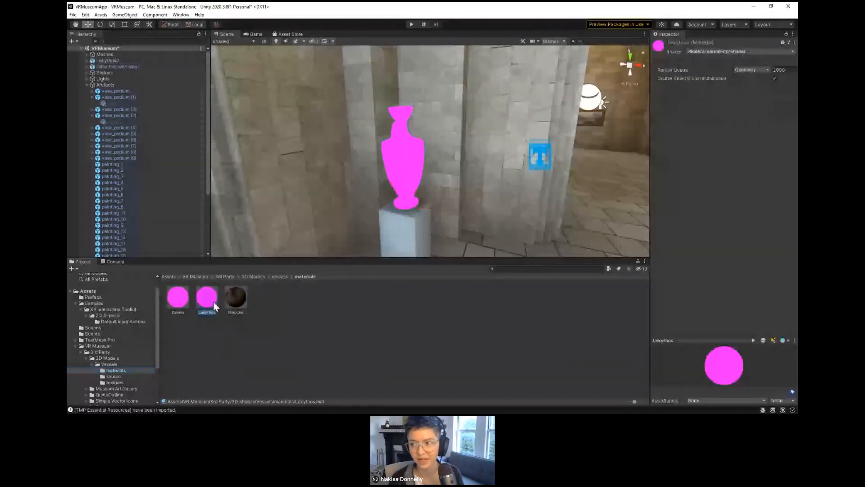
pyautogui.click(712, 51)
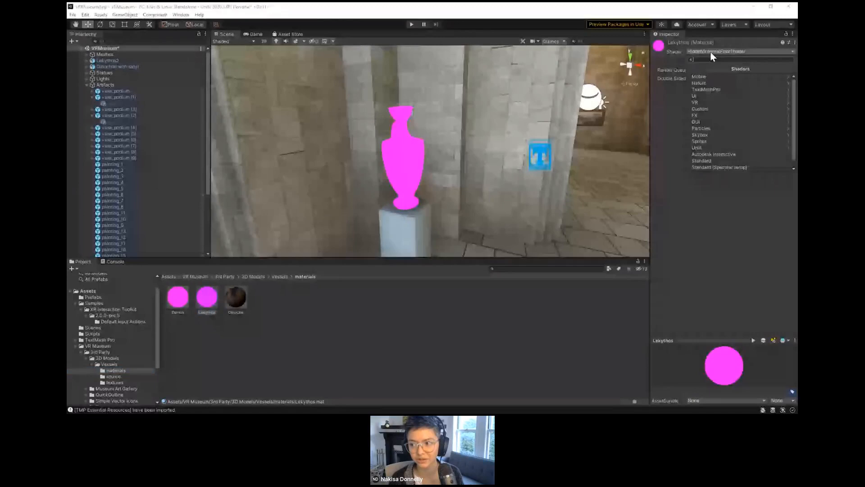
pyautogui.click(708, 160)
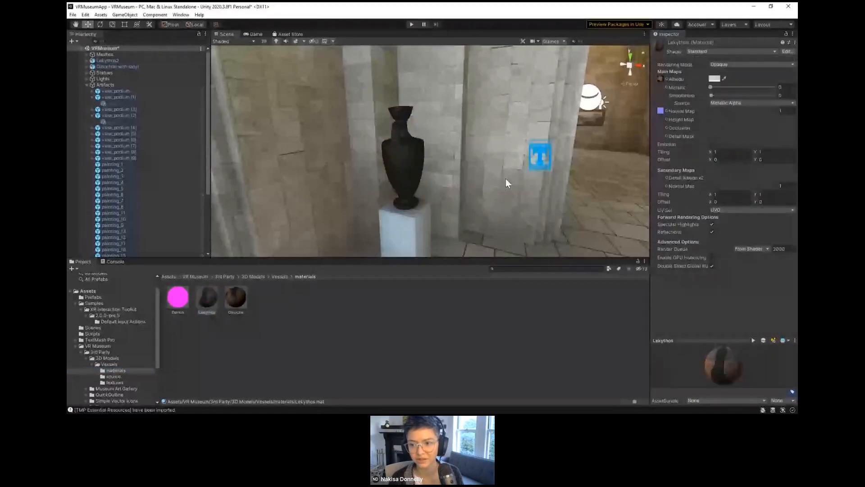
# Step: Inspect the Lekythos vase and its podium from several sides in the scene
pyautogui.keyDown('alt'); pyautogui.moveTo(506, 178); pyautogui.dragTo(405, 209); pyautogui.keyUp('alt')
pyautogui.keyDown('alt'); pyautogui.moveTo(404, 209); pyautogui.dragTo(371, 111, button='right'); pyautogui.keyUp('alt')
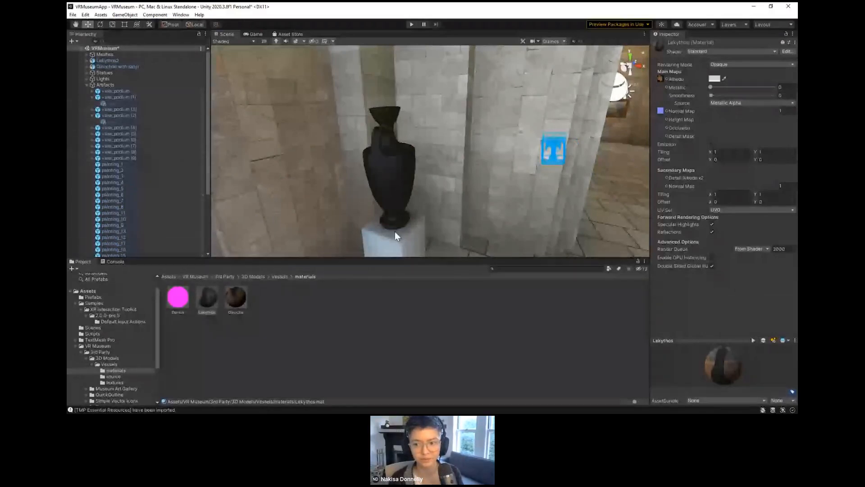
pyautogui.keyDown('alt'); pyautogui.moveTo(395, 231); pyautogui.dragTo(401, 271); pyautogui.keyUp('alt')
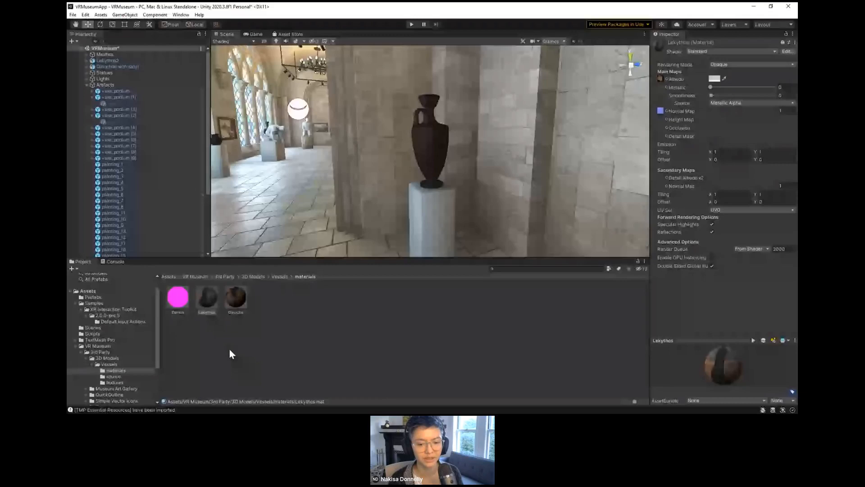
pyautogui.click(75, 304)
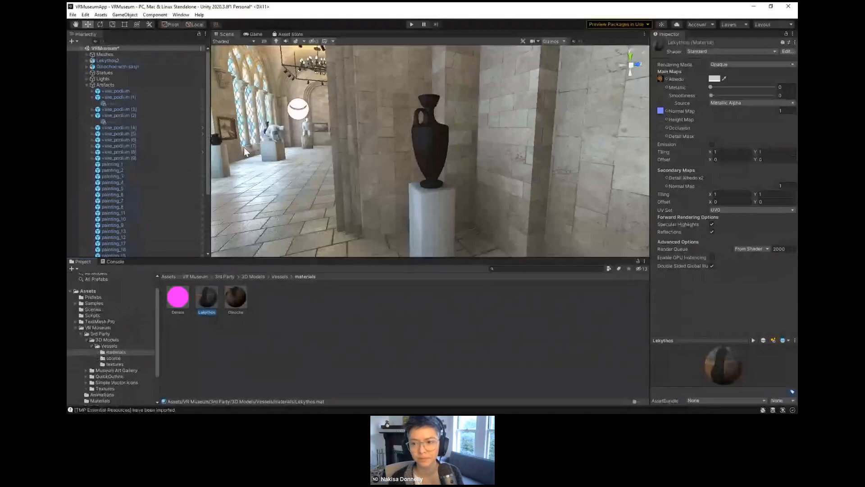
pyautogui.keyDown('alt'); pyautogui.moveTo(244, 151); pyautogui.dragTo(422, 168, button='right'); pyautogui.keyUp('alt')
pyautogui.keyDown('alt'); pyautogui.moveTo(422, 168); pyautogui.dragTo(430, 224); pyautogui.keyUp('alt')
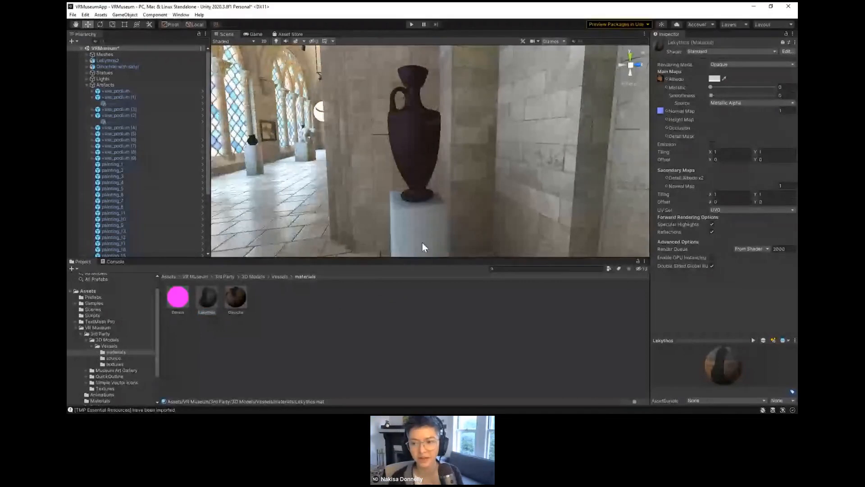
pyautogui.scroll(-2, 418, 225)
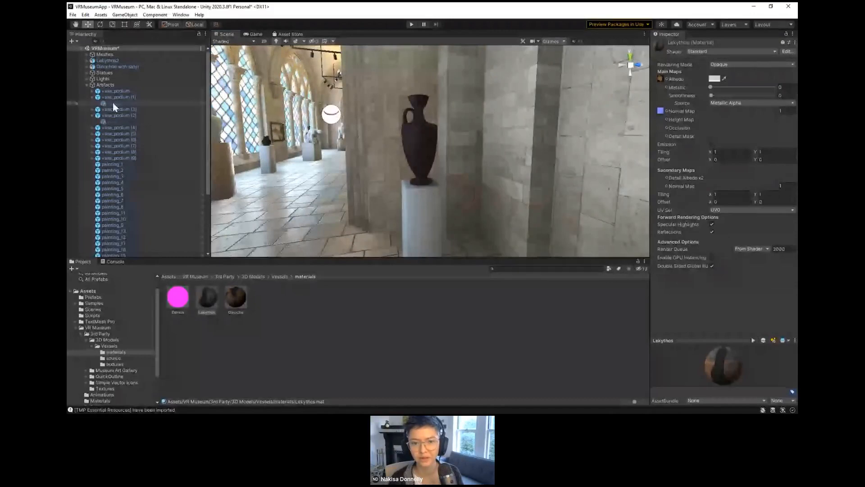
# Step: Collapse the Artifacts group and check the transforms of Lekythos2 and Oinochoe with satyr
pyautogui.click(89, 85)
pyautogui.click(108, 61)
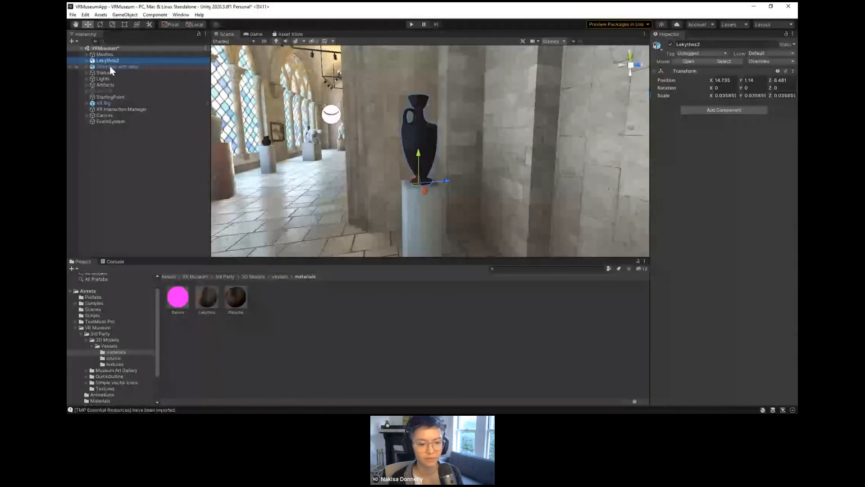
pyautogui.click(110, 67)
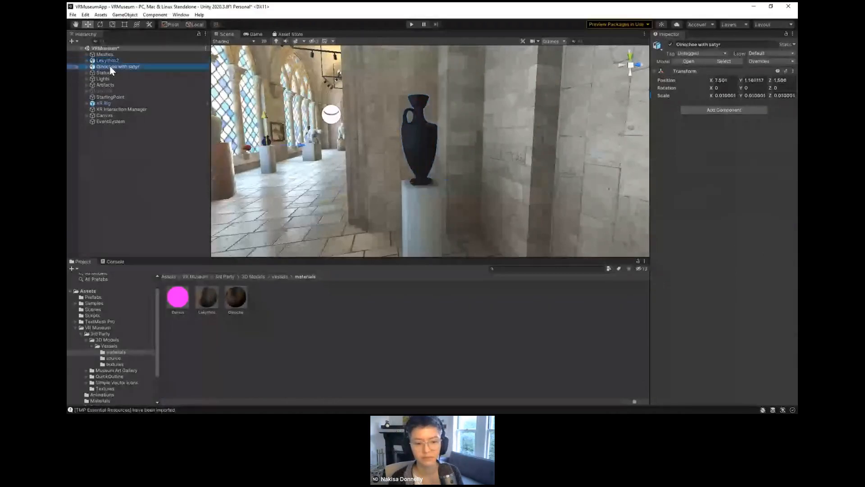
pyautogui.click(109, 61)
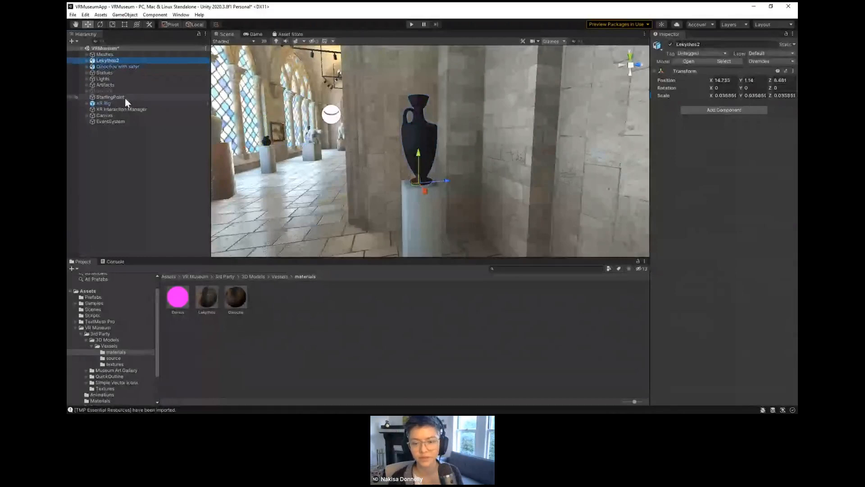
# Step: Add a second UI Canvas at the root of the VRMuseum scene, keeping its default name
pyautogui.rightClick(112, 142)
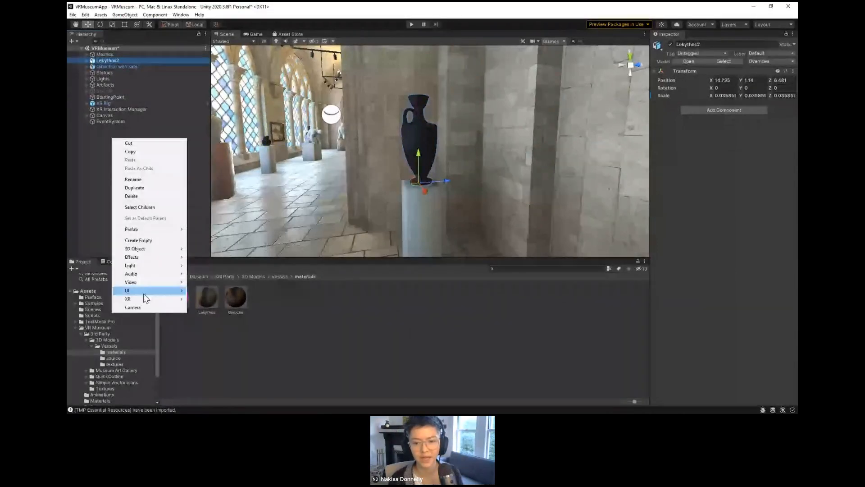
pyautogui.moveTo(143, 293)
pyautogui.click(211, 274)
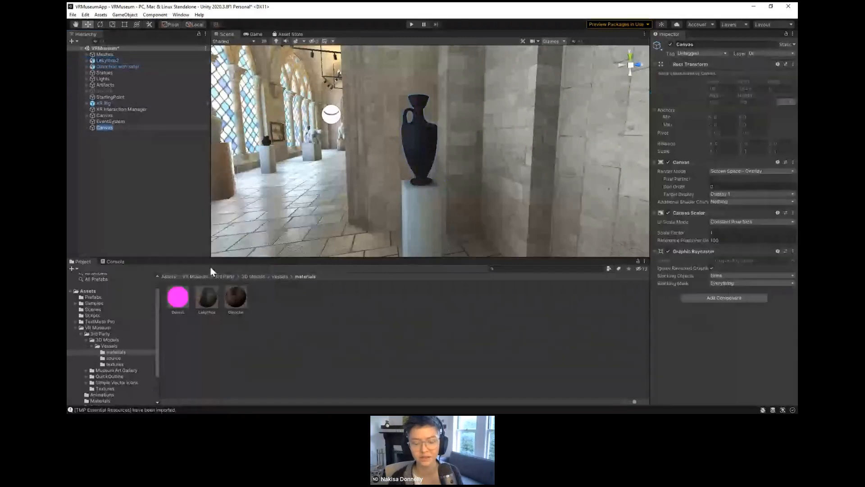
pyautogui.click(115, 135)
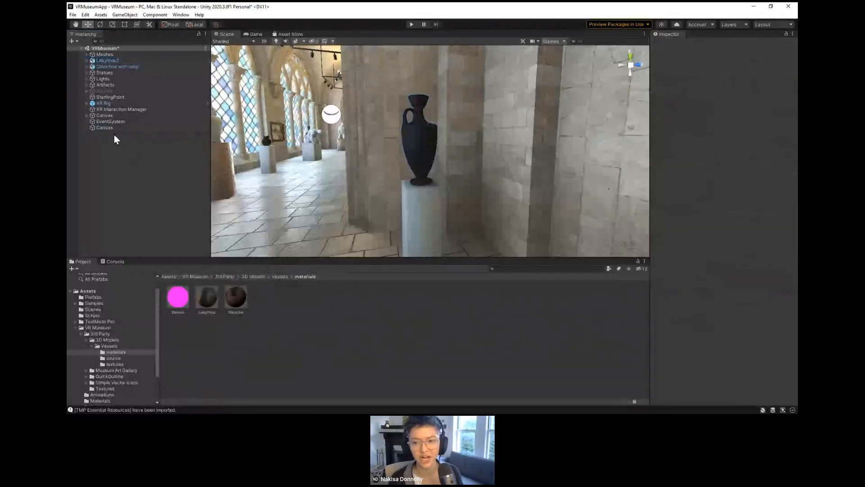
# Step: Set the new Canvas's render mode to World Space
pyautogui.click(112, 129)
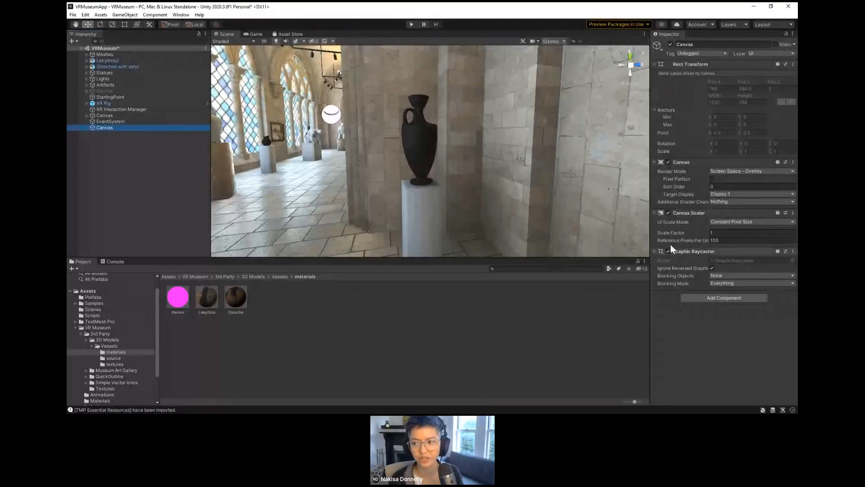
pyautogui.click(739, 172)
pyautogui.click(736, 196)
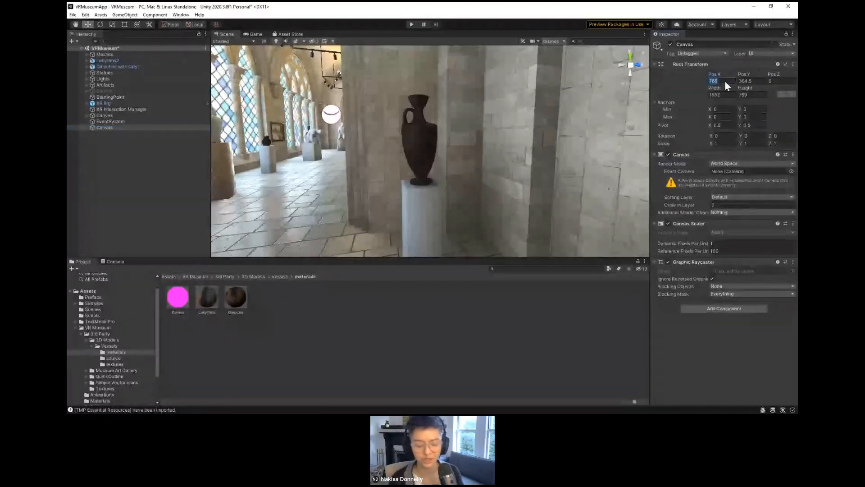
# Step: Set the new Canvas's X and Y position to 0 and its width and height to 500
pyautogui.write('0')
pyautogui.press('Tab')
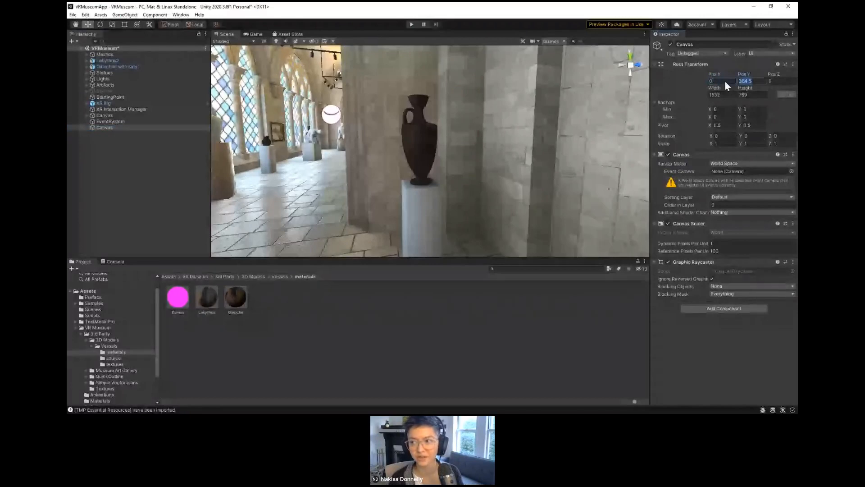
pyautogui.write('0')
pyautogui.press('Tab')
pyautogui.press('Tab')
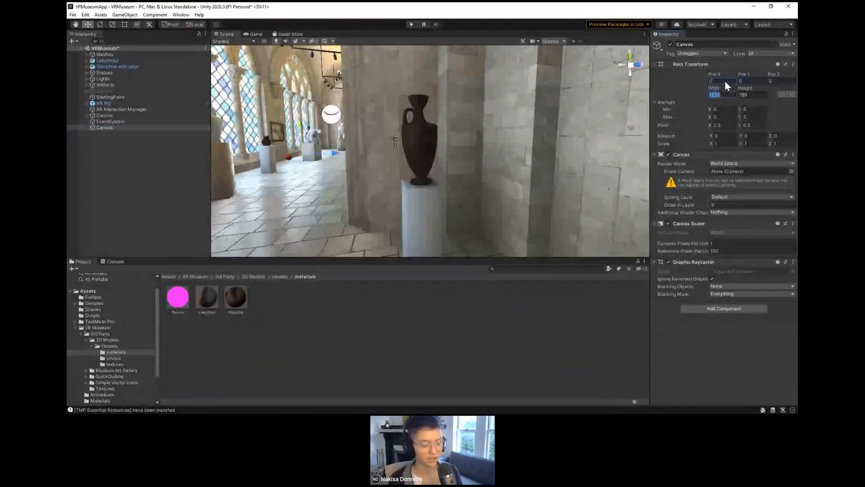
pyautogui.write('500')
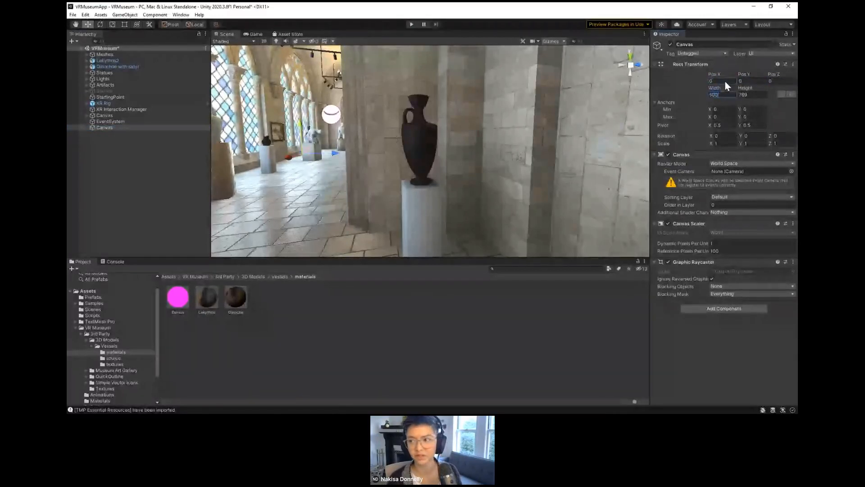
pyautogui.press('Tab')
pyautogui.write('500')
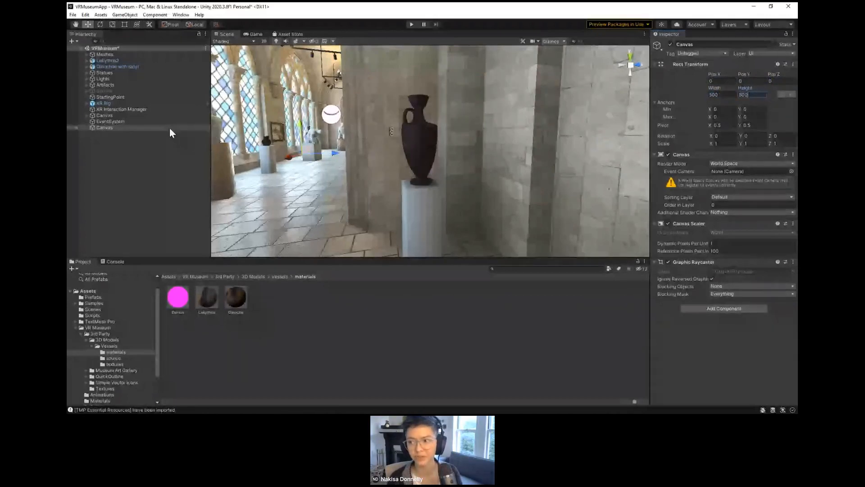
# Step: Scale the new Canvas to 0.01 on the X, Y and Z axes
pyautogui.click(730, 143)
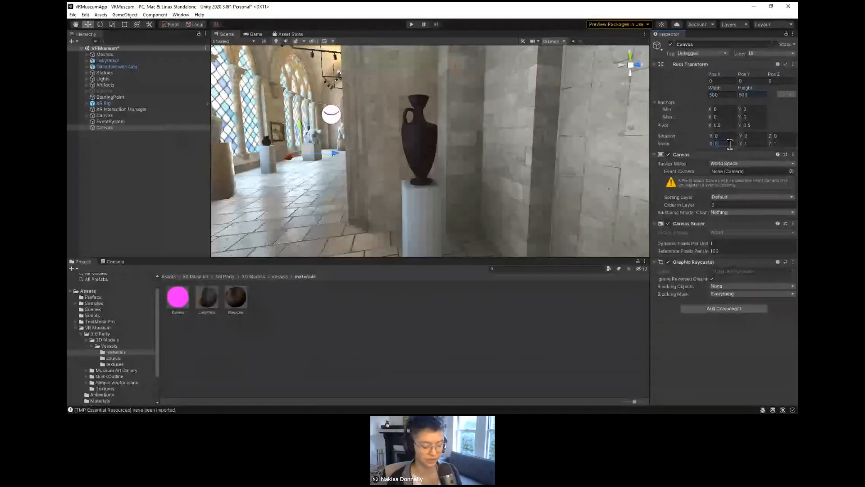
pyautogui.write('0.01')
pyautogui.press('Tab')
pyautogui.write('0.0')
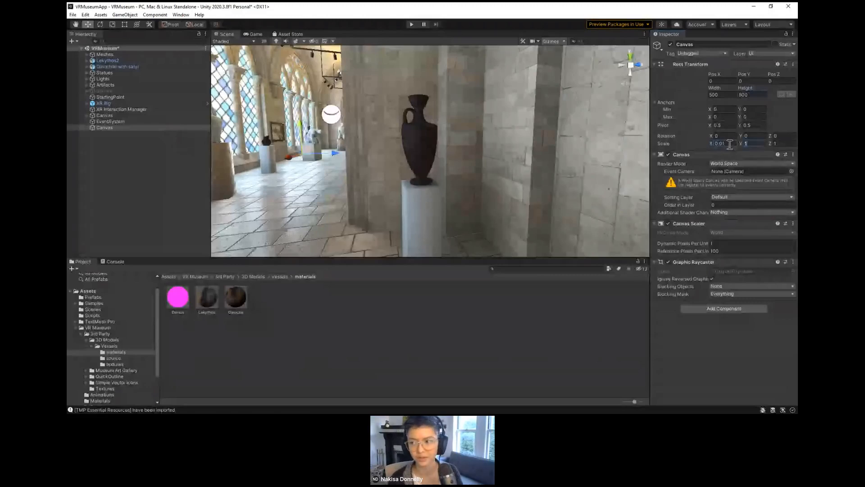
pyautogui.write('1')
pyautogui.press('Tab')
pyautogui.write('0.01')
pyautogui.press('Return')
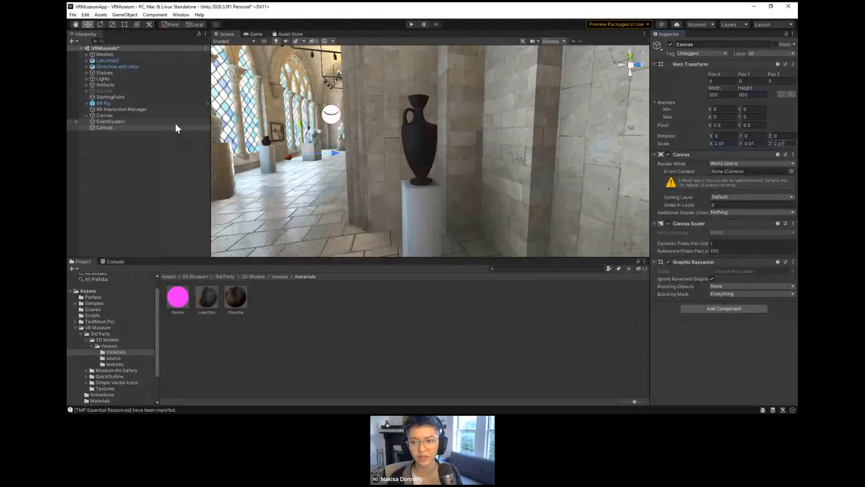
# Step: Add a standard UI Button as a child of the new world-space Canvas
pyautogui.doubleClick(175, 126)
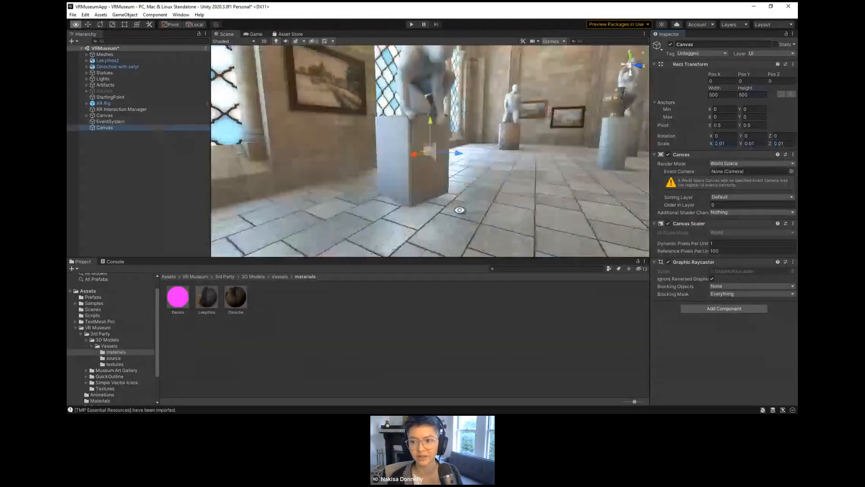
pyautogui.keyDown('alt'); pyautogui.moveTo(460, 206); pyautogui.dragTo(418, 224); pyautogui.keyUp('alt')
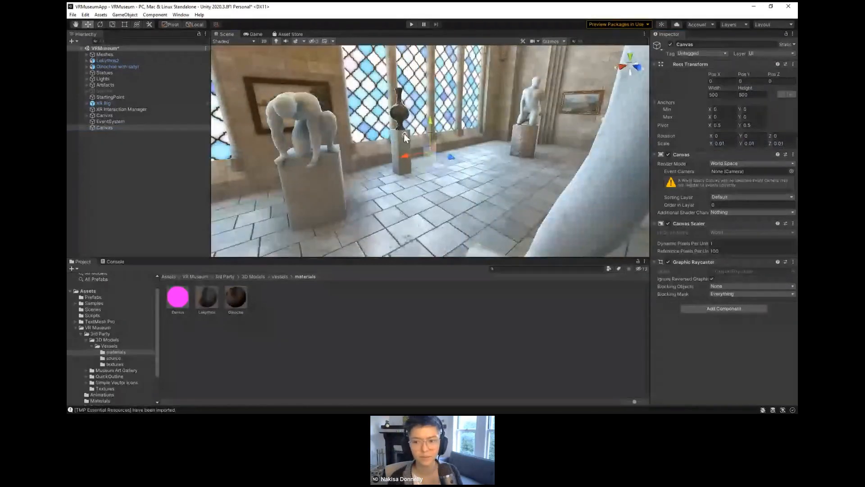
pyautogui.press('alt')
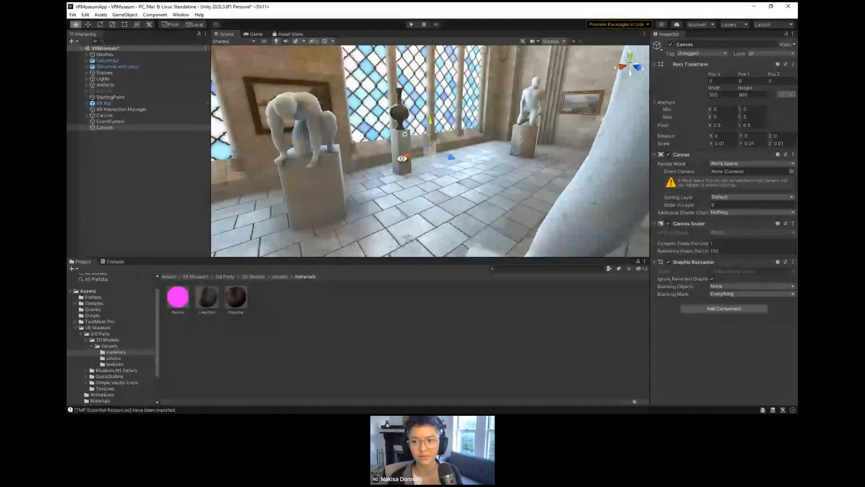
pyautogui.keyDown('alt'); pyautogui.moveTo(401, 159); pyautogui.dragTo(572, 181); pyautogui.keyUp('alt')
pyautogui.rightClick(112, 128)
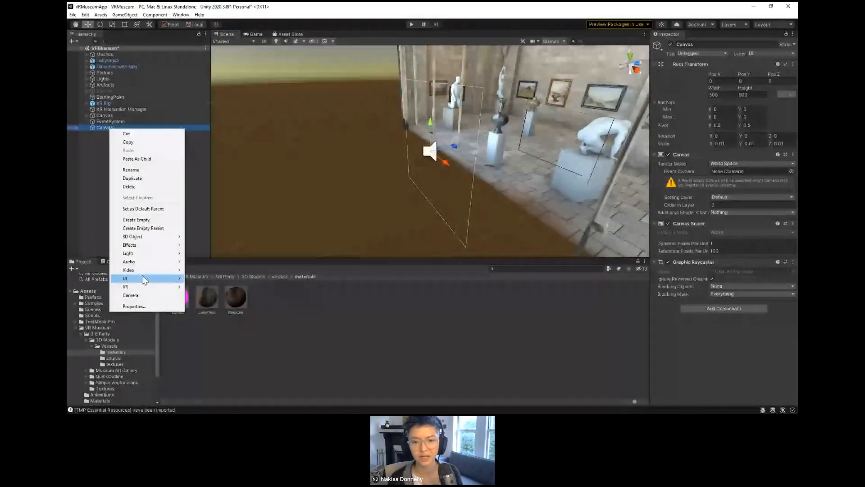
pyautogui.moveTo(144, 279)
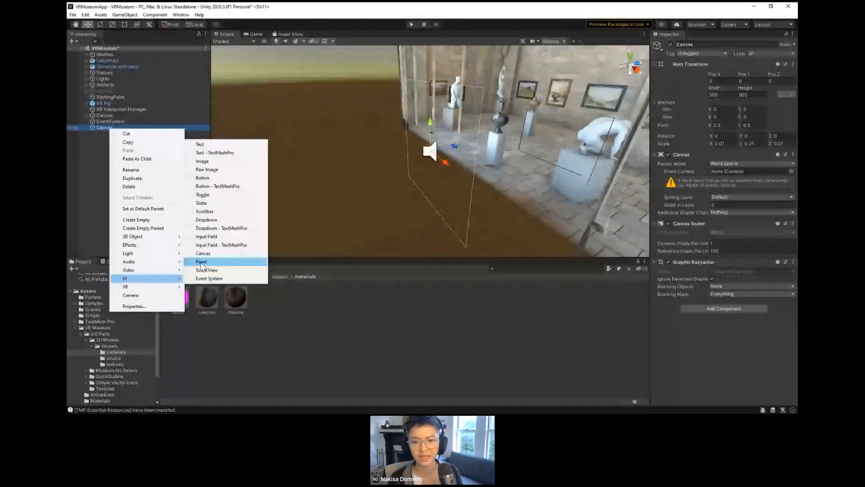
pyautogui.click(214, 181)
pyautogui.keyDown('alt'); pyautogui.moveTo(212, 180); pyautogui.dragTo(525, 216); pyautogui.keyUp('alt')
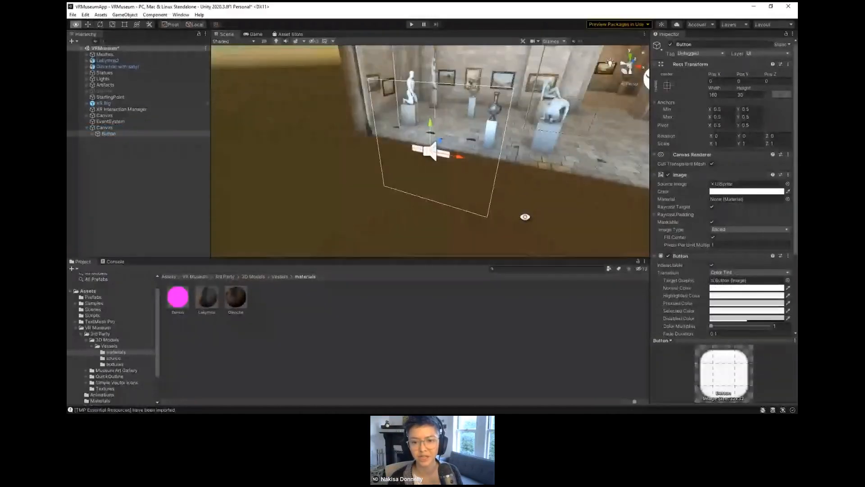
pyautogui.click(93, 134)
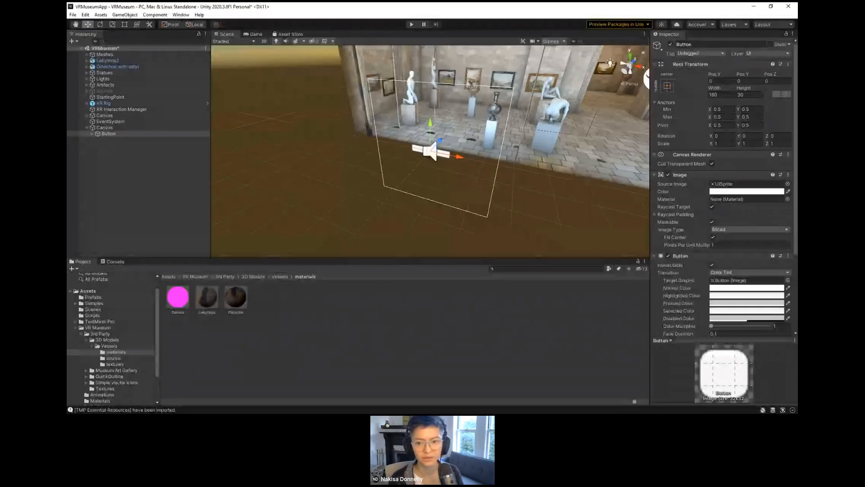
# Step: Switch to GitHub Desktop and make VRMuseum the current repository
pyautogui.hotkey('alt', 'Tab')
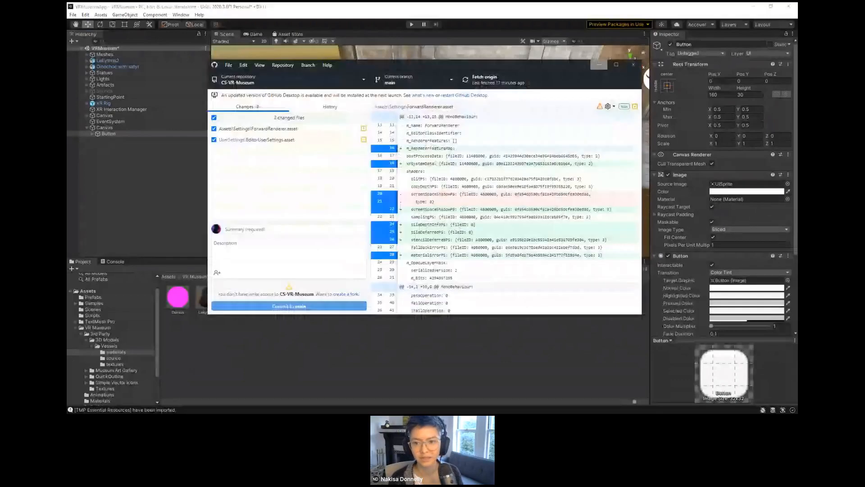
pyautogui.click(299, 109)
pyautogui.click(278, 109)
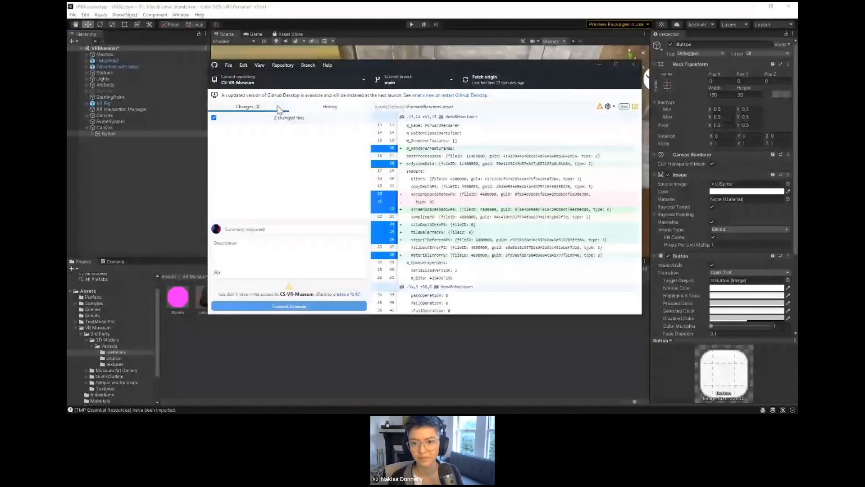
pyautogui.click(269, 82)
pyautogui.click(253, 134)
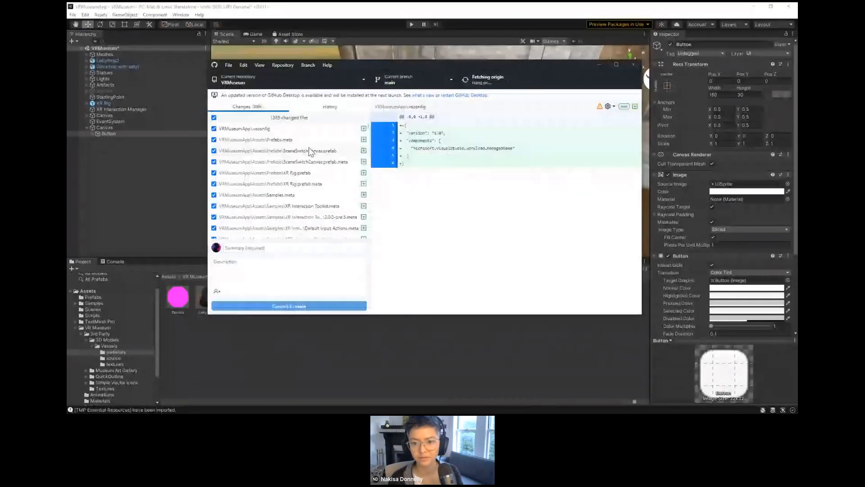
# Step: Commit the changed files to main with the summary "Added Assets"
pyautogui.click(271, 249)
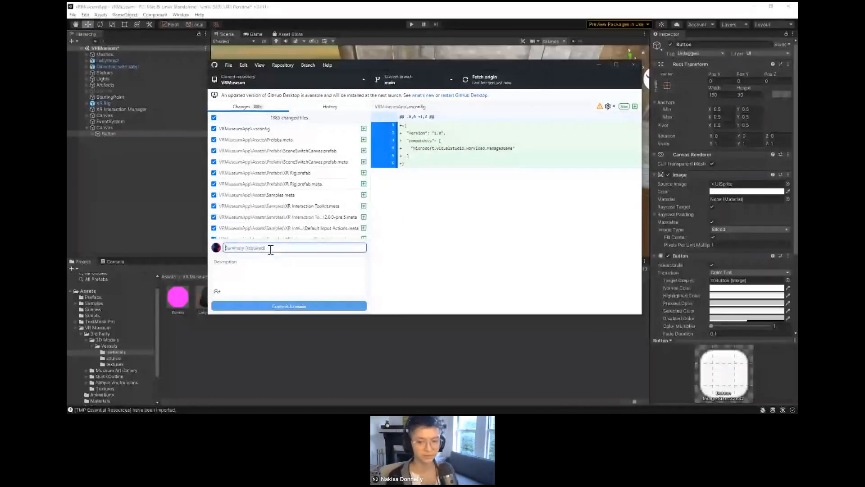
pyautogui.write('Added')
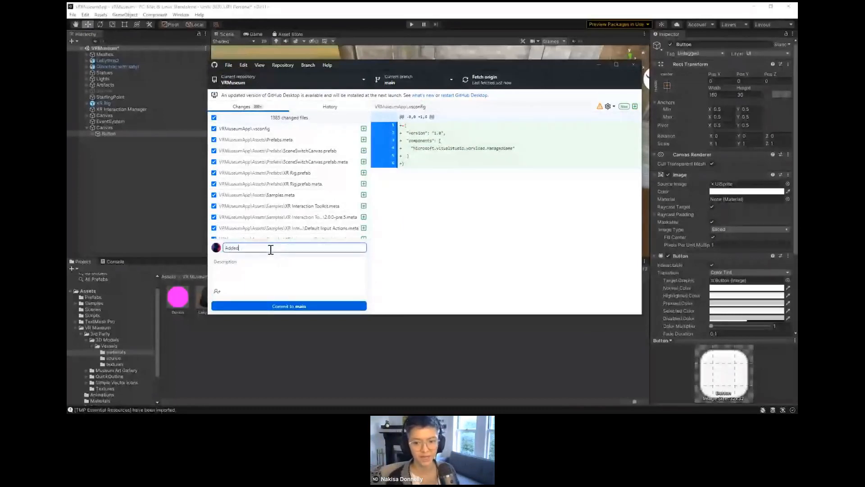
pyautogui.write(' Assets')
pyautogui.click(265, 306)
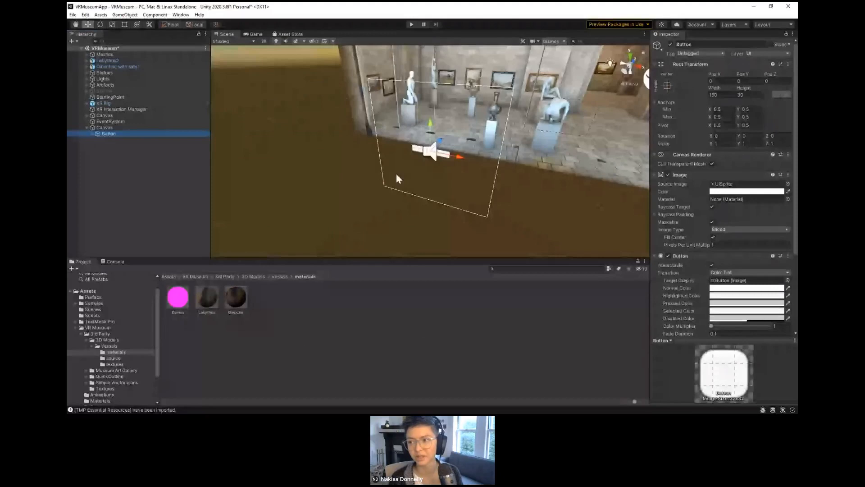
# Step: Anchor the Button to stretch in both directions and set its Left, Top, Right and Bottom offsets to 0
pyautogui.click(667, 85)
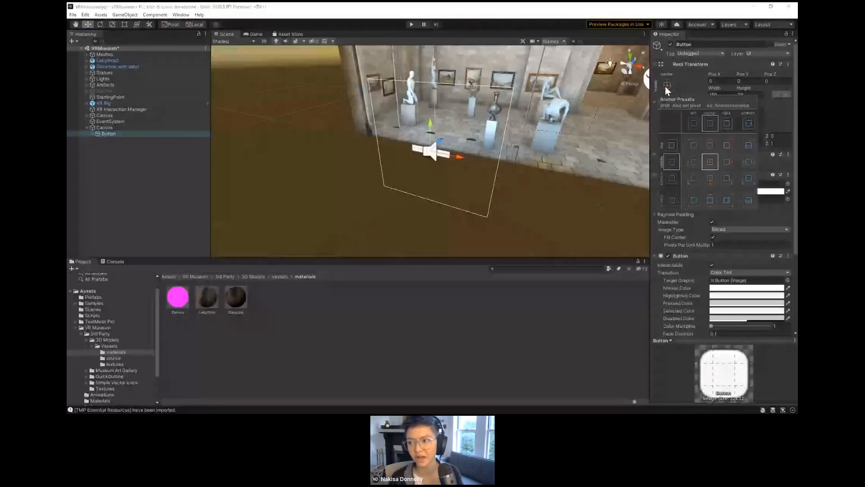
pyautogui.click(749, 201)
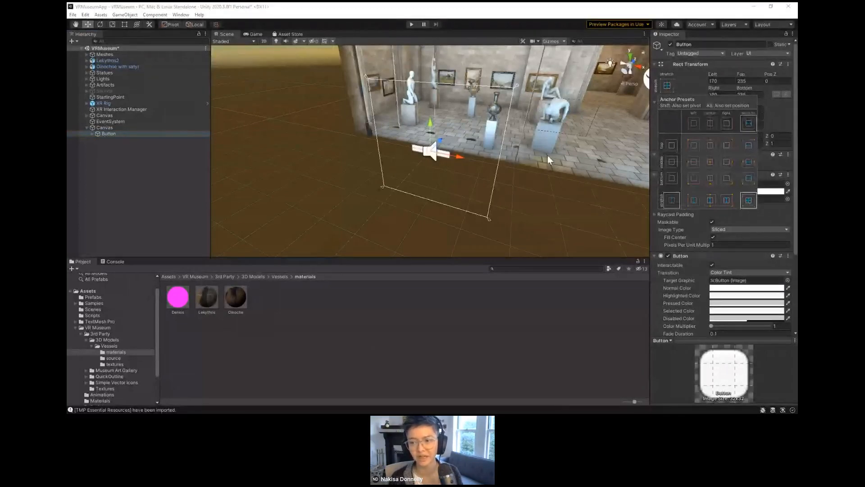
pyautogui.click(730, 94)
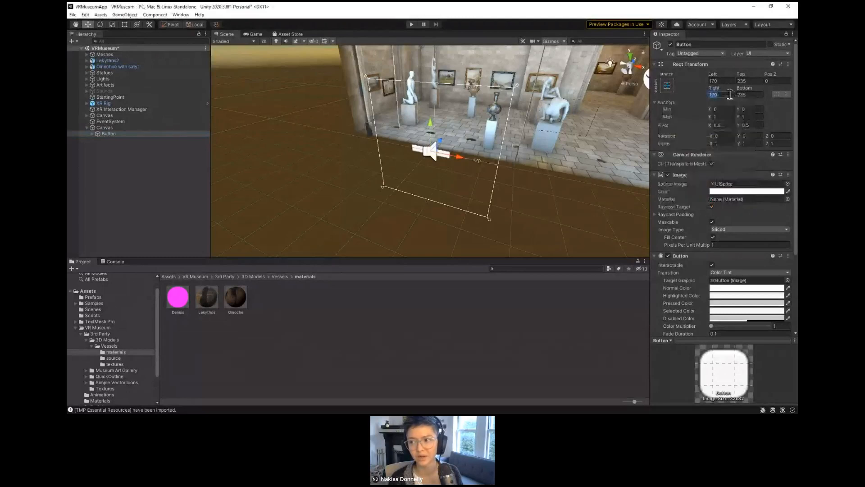
pyautogui.click(725, 82)
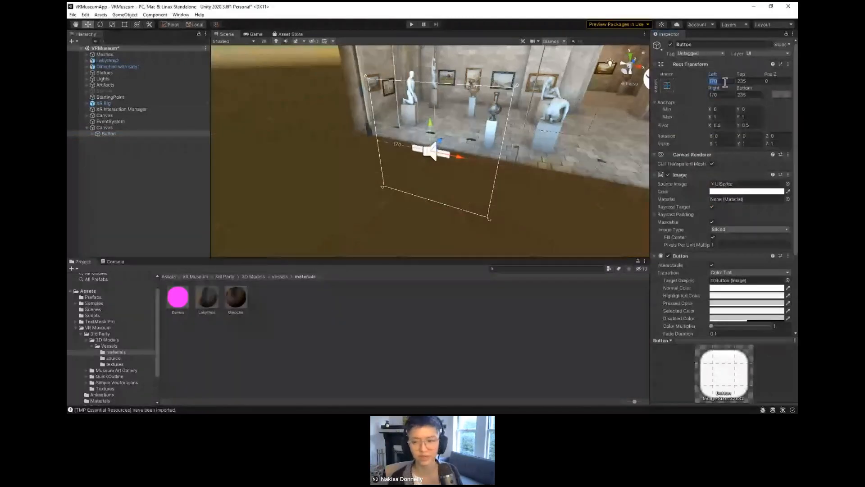
pyautogui.write('0')
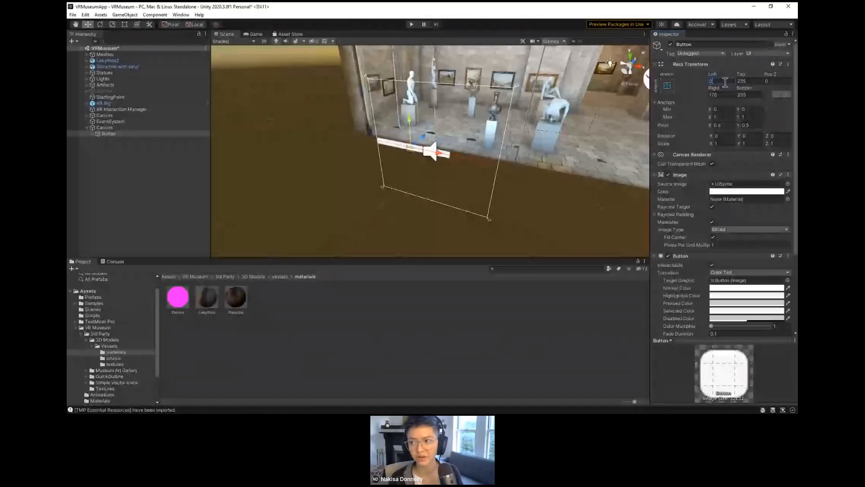
pyautogui.press('Tab')
pyautogui.write('0')
pyautogui.press('Tab')
pyautogui.press('Tab')
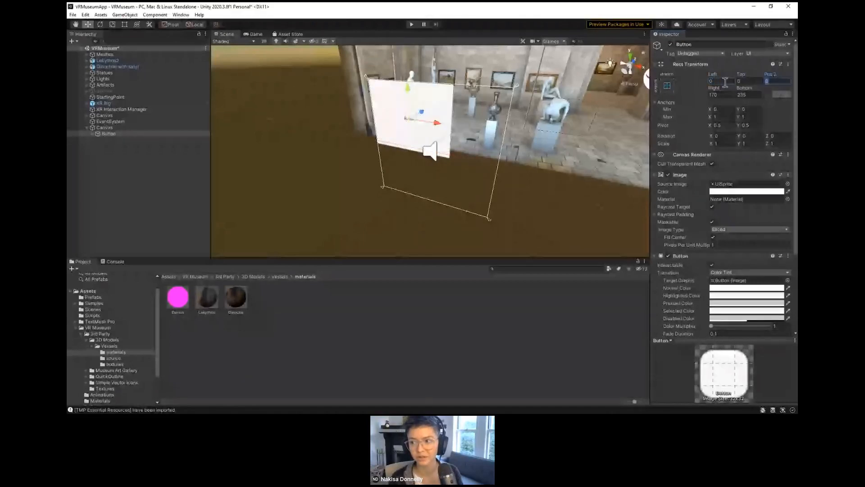
pyautogui.write('0')
pyautogui.press('Tab')
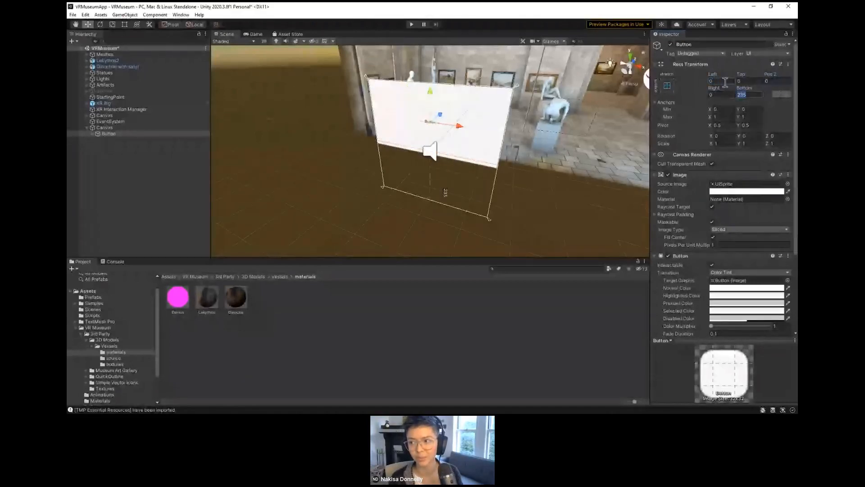
pyautogui.write('0')
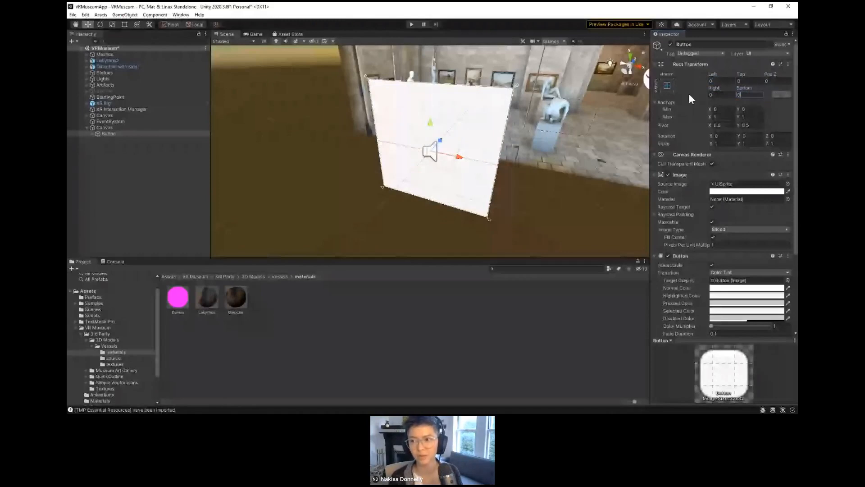
# Step: Reduce the size of the 3D gizmo icons in the Scene view
pyautogui.click(564, 41)
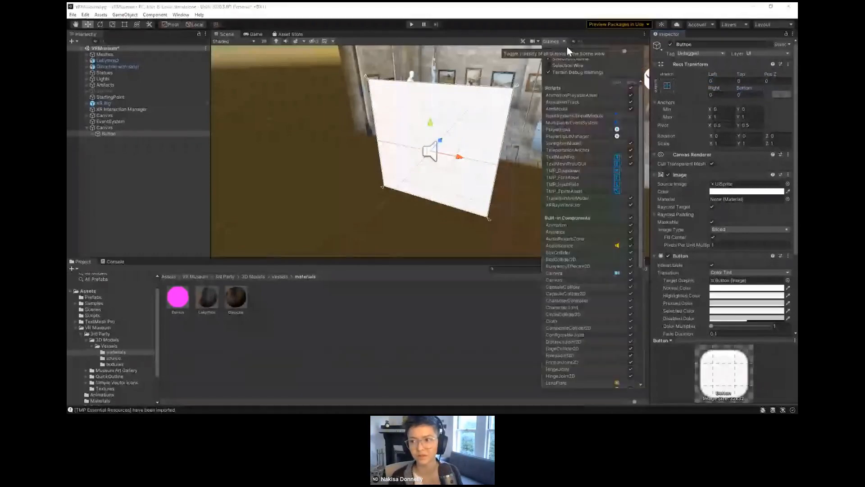
pyautogui.moveTo(624, 51); pyautogui.dragTo(615, 50)
pyautogui.click(564, 41)
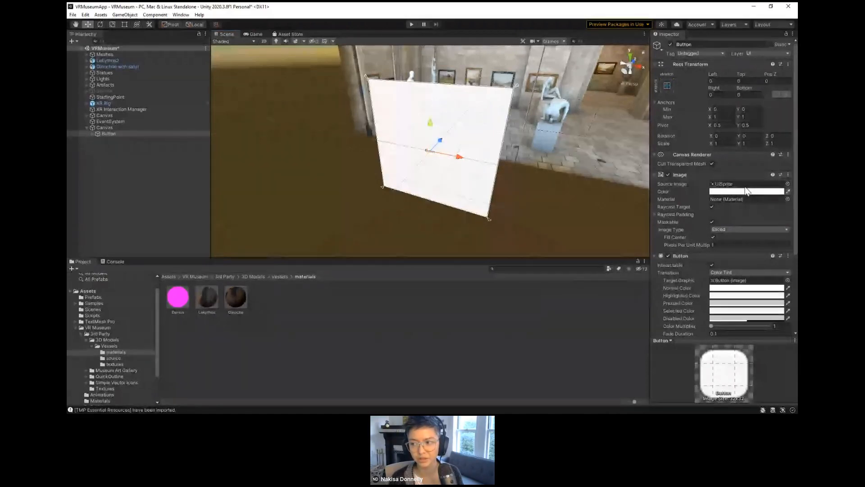
# Step: Set the Button's Source Image to the UI_Icon_Info sprite from the available icons
pyautogui.click(787, 185)
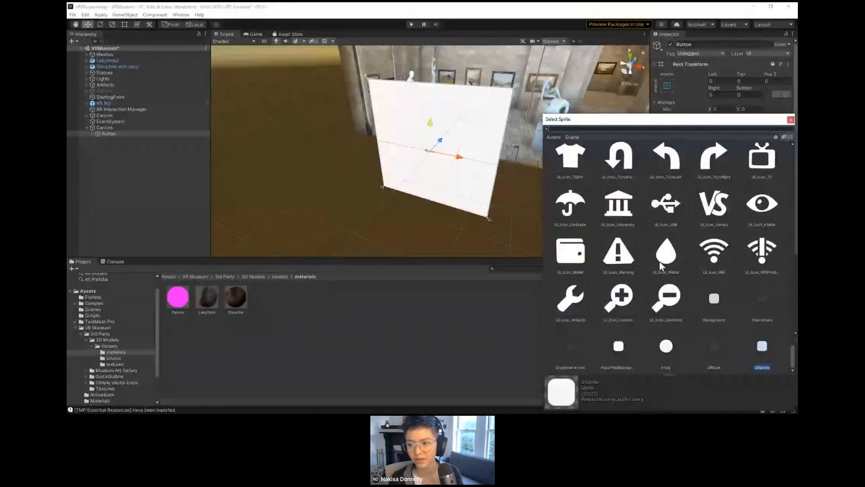
pyautogui.click(609, 255)
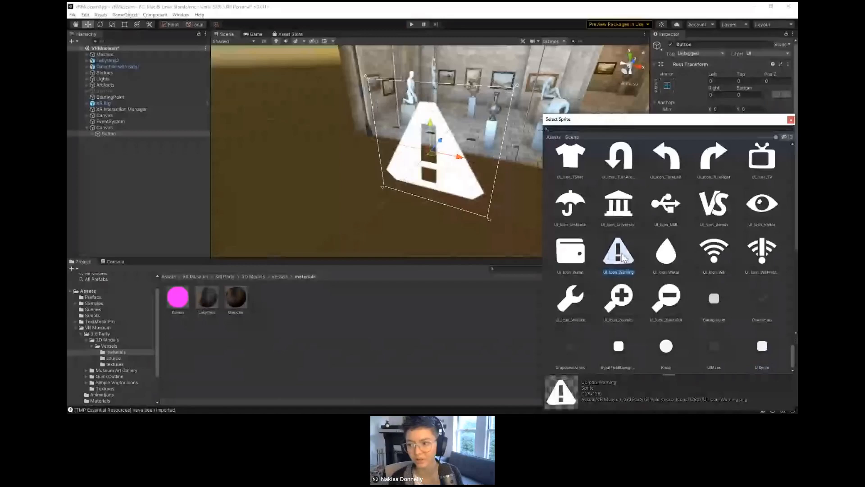
pyautogui.scroll(5, 668, 257)
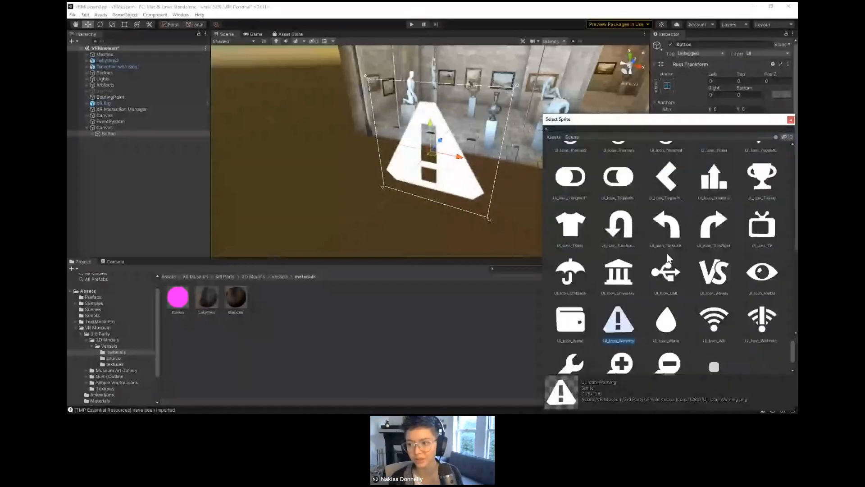
pyautogui.scroll(2, 667, 255)
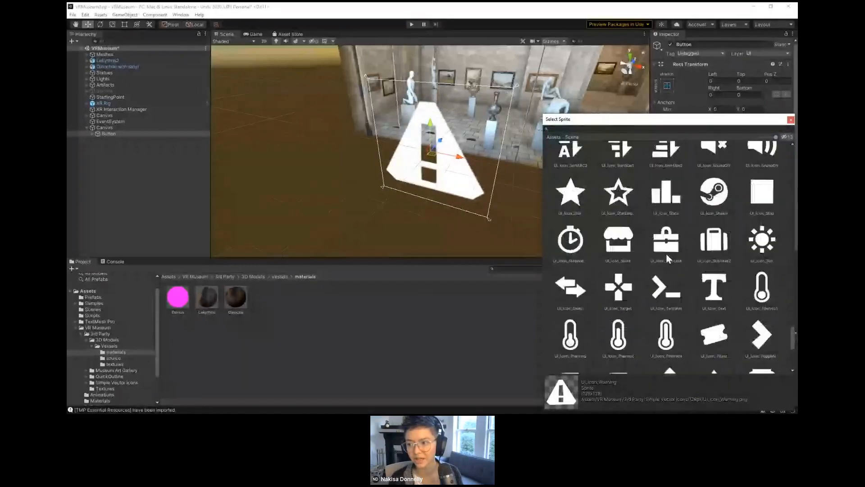
pyautogui.scroll(1, 666, 253)
pyautogui.scroll(3, 664, 255)
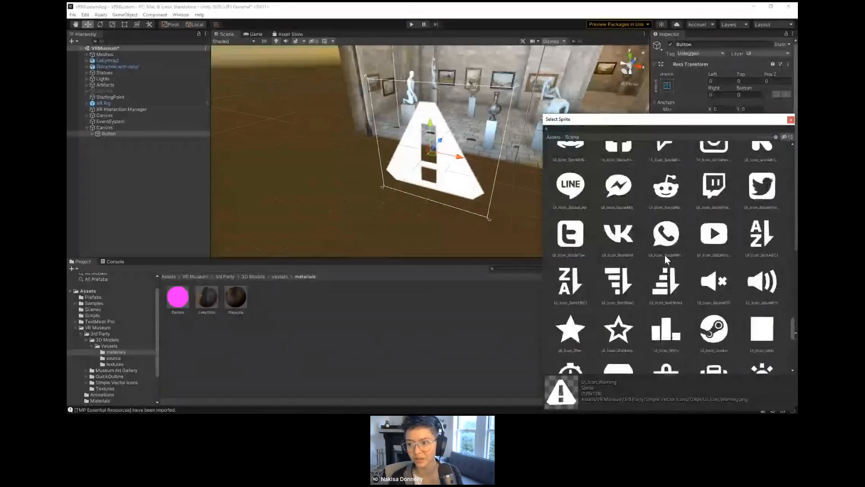
pyautogui.scroll(2, 664, 255)
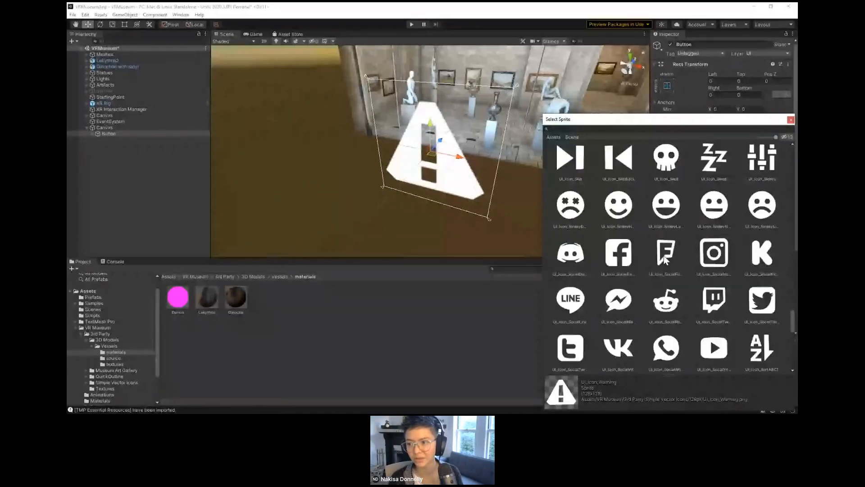
pyautogui.scroll(1, 664, 257)
pyautogui.click(623, 295)
pyautogui.scroll(4, 658, 269)
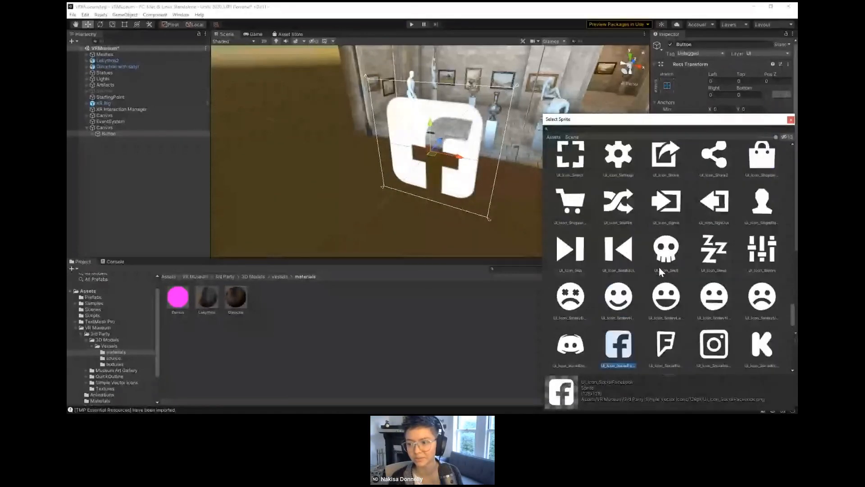
pyautogui.scroll(2, 659, 270)
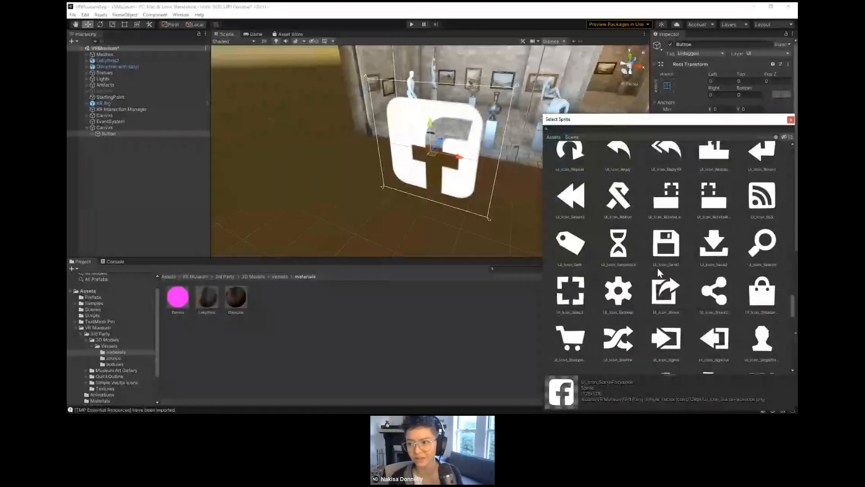
pyautogui.scroll(2, 658, 272)
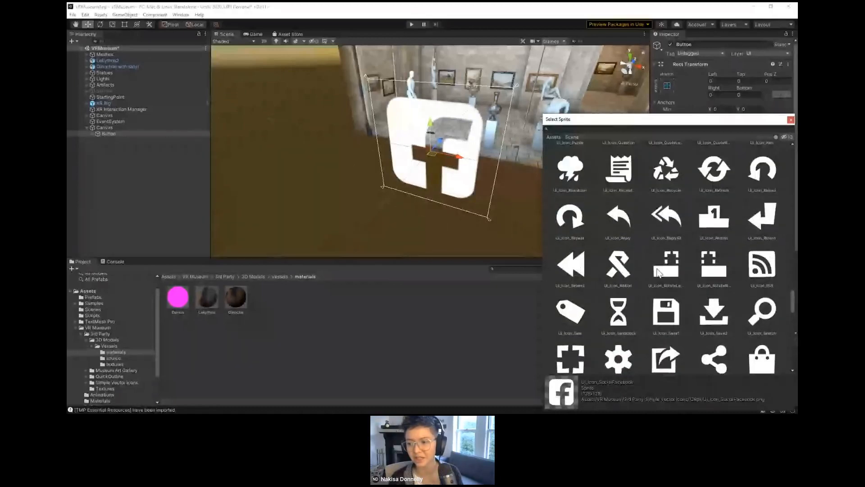
pyautogui.scroll(4, 659, 271)
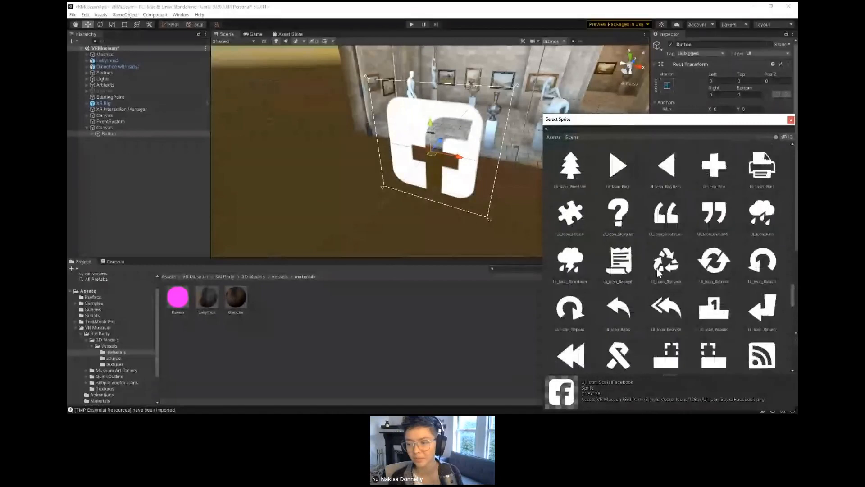
pyautogui.scroll(2, 659, 272)
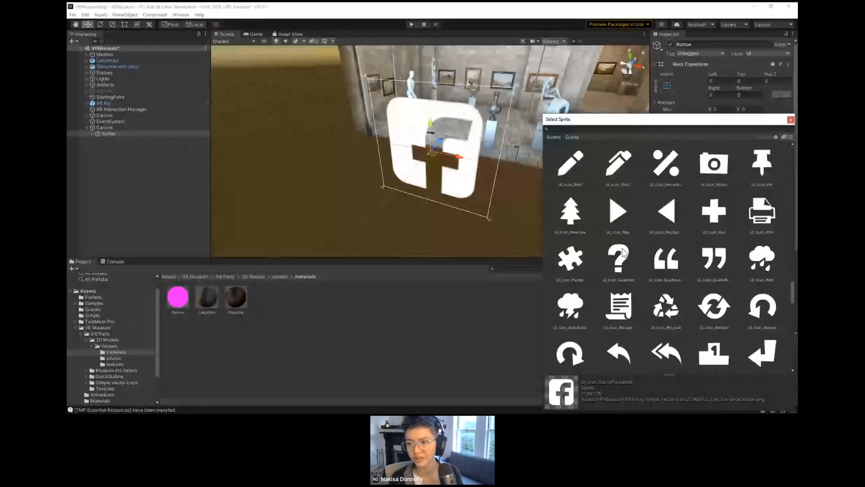
pyautogui.click(623, 252)
pyautogui.click(620, 221)
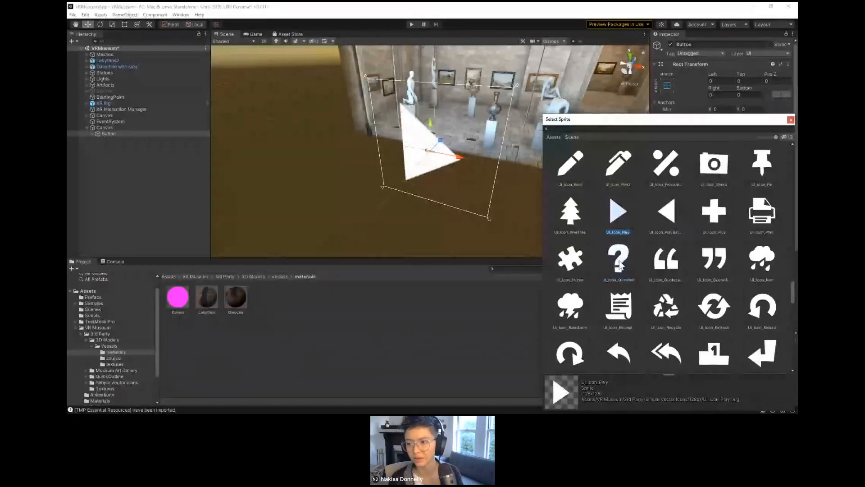
pyautogui.scroll(3, 620, 264)
pyautogui.scroll(10, 618, 260)
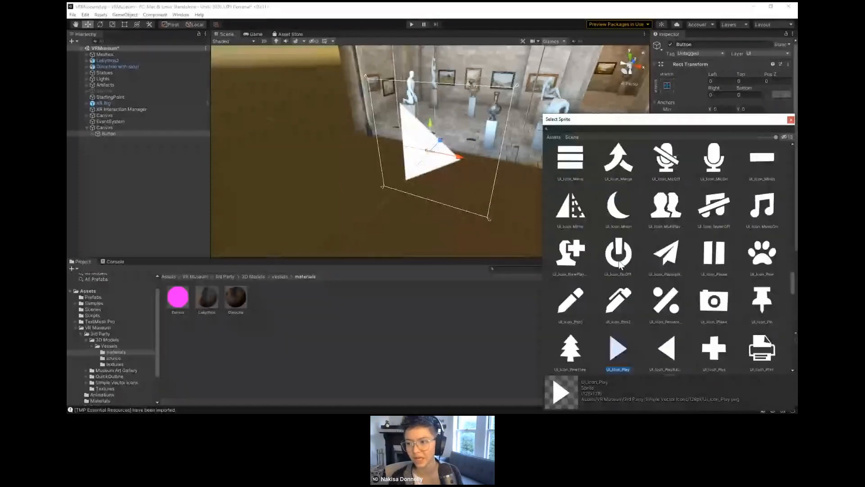
pyautogui.scroll(3, 618, 260)
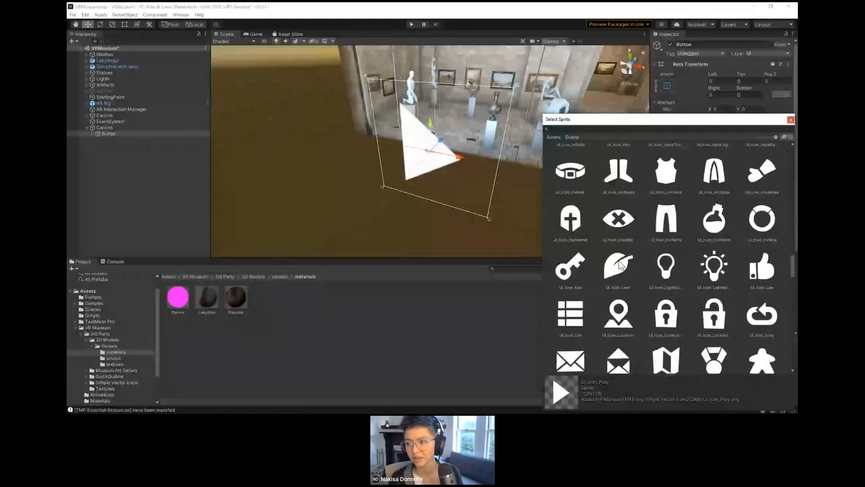
pyautogui.click(761, 264)
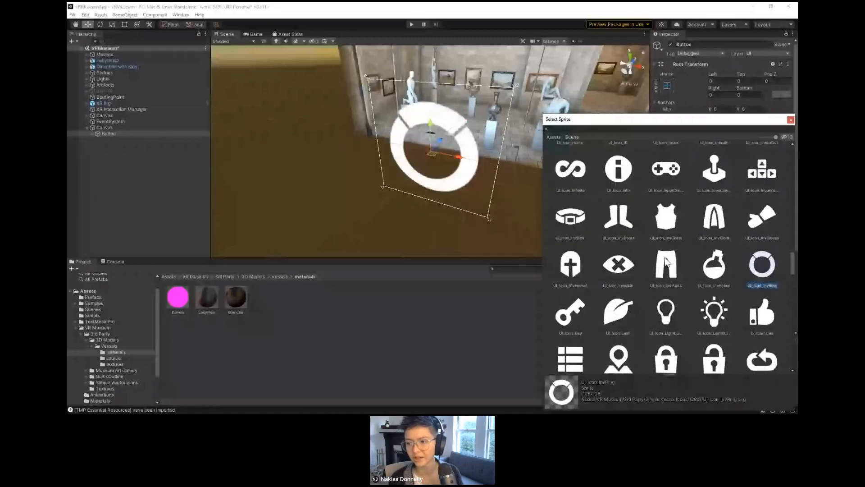
pyautogui.scroll(3, 620, 251)
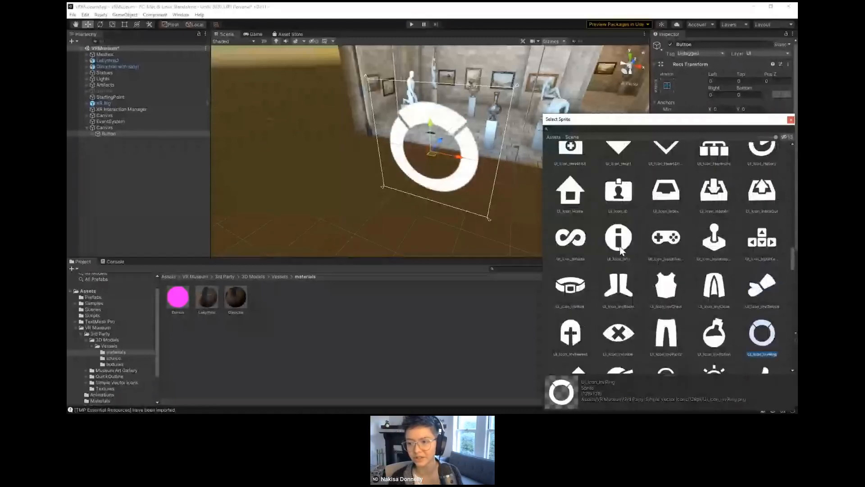
pyautogui.click(620, 247)
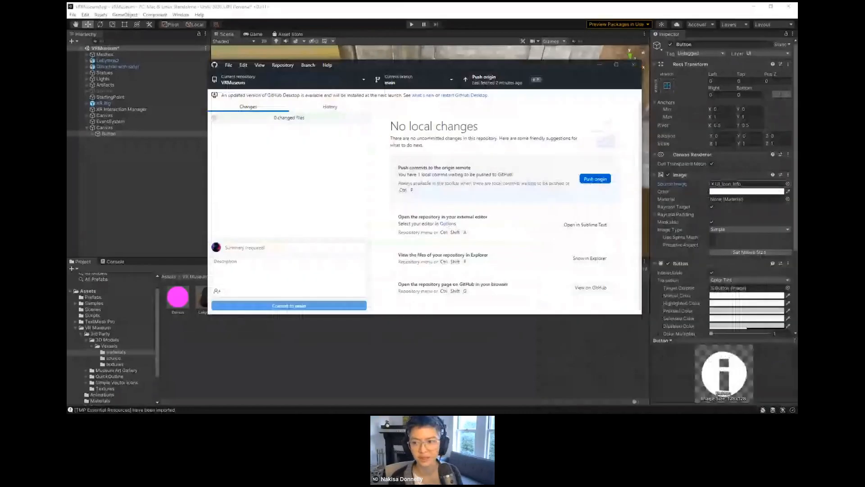
# Step: Push the VRMuseum commit to origin in GitHub Desktop and return to Unity
pyautogui.click(536, 78)
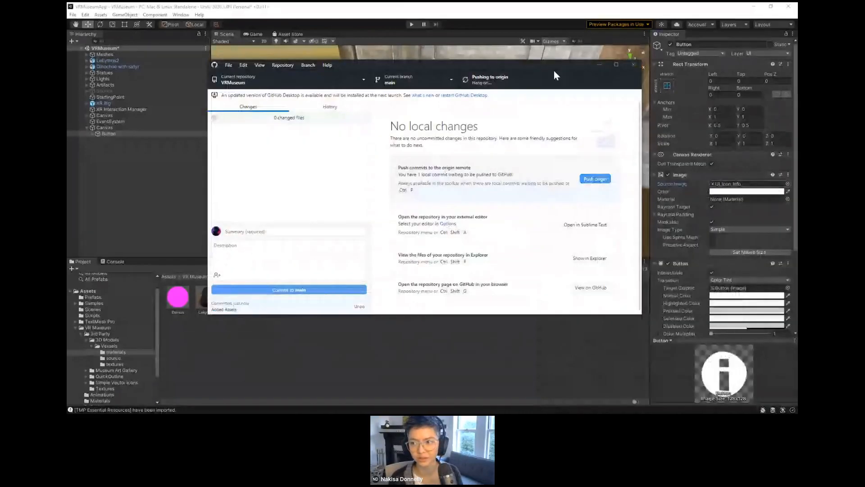
pyautogui.click(596, 65)
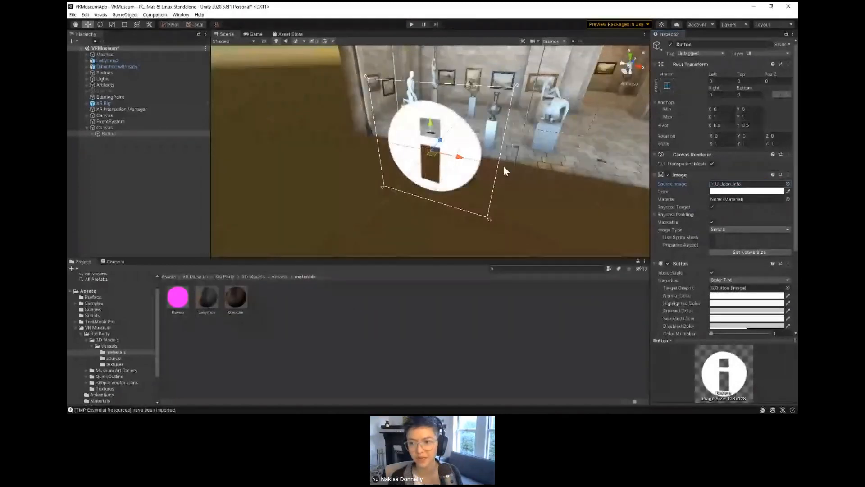
# Step: Scale the Button's parent Canvas down uniformly to about 0.00116 on all axes
pyautogui.moveTo(503, 165); pyautogui.dragTo(522, 170, button='right')
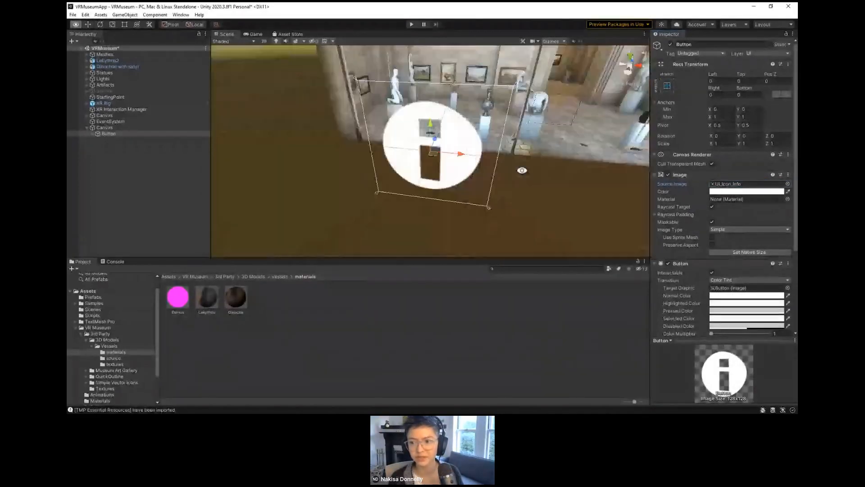
pyautogui.press('r')
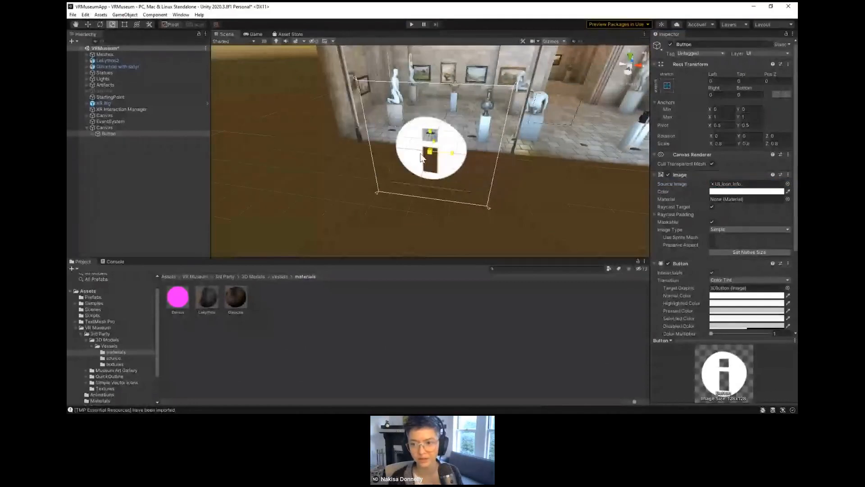
pyautogui.click(113, 127)
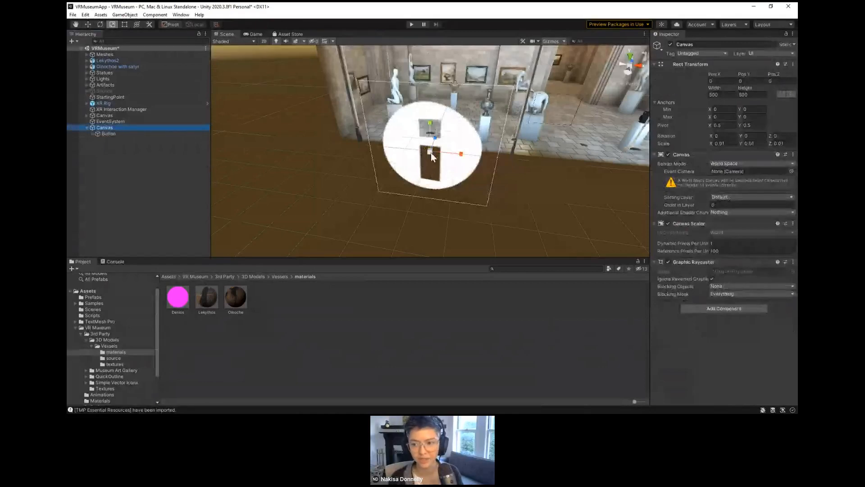
pyautogui.moveTo(431, 154); pyautogui.dragTo(397, 154)
# Step: Move the Canvas into the museum beside the black vessel's pedestal, at about X 7.34, Y 0.93, Z 2.03
pyautogui.press('w')
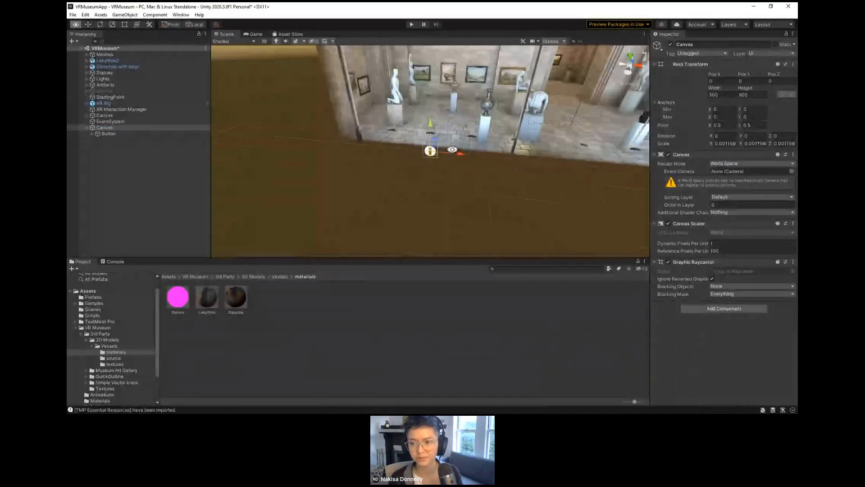
pyautogui.keyDown('alt'); pyautogui.moveTo(452, 149); pyautogui.dragTo(455, 193); pyautogui.keyUp('alt')
pyautogui.moveTo(434, 139); pyautogui.dragTo(649, 107)
pyautogui.moveTo(544, 135); pyautogui.dragTo(272, 171, button='middle')
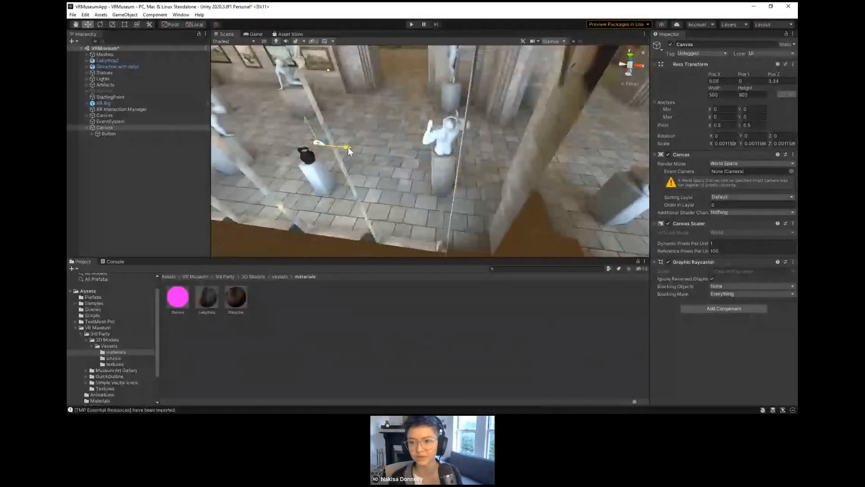
pyautogui.moveTo(348, 148); pyautogui.dragTo(442, 173)
pyautogui.press('f')
pyautogui.moveTo(433, 134); pyautogui.dragTo(433, 104)
pyautogui.click(426, 175)
pyautogui.click(433, 105)
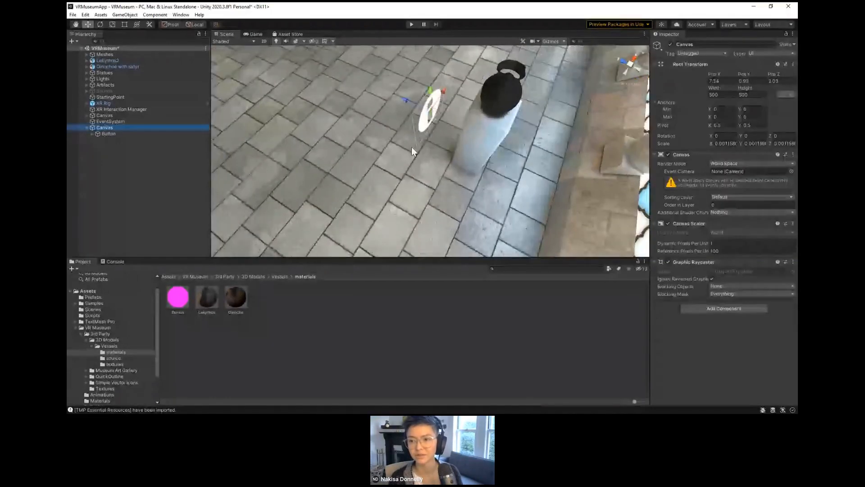
# Step: Set the Canvas's Y rotation to 180 and place it in front of the pedestal at about X 7.5, Y 0.91, Z 1.71
pyautogui.keyDown('alt'); pyautogui.moveTo(412, 147); pyautogui.dragTo(464, 141); pyautogui.keyUp('alt')
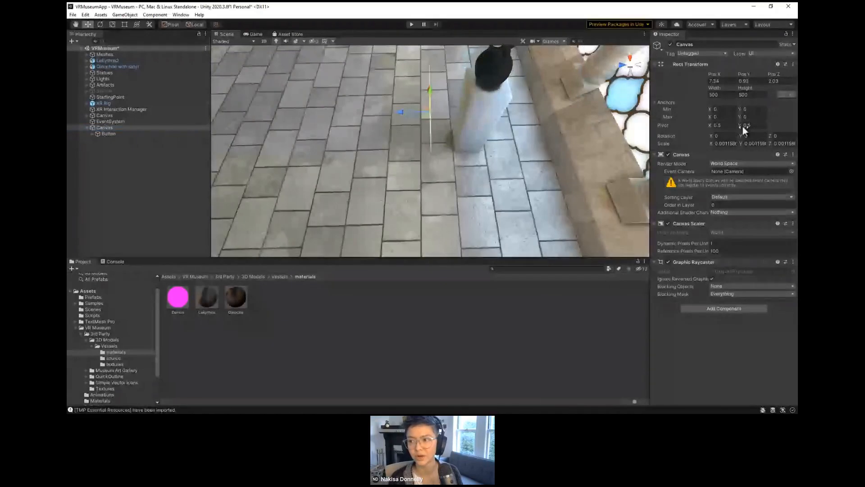
pyautogui.click(749, 135)
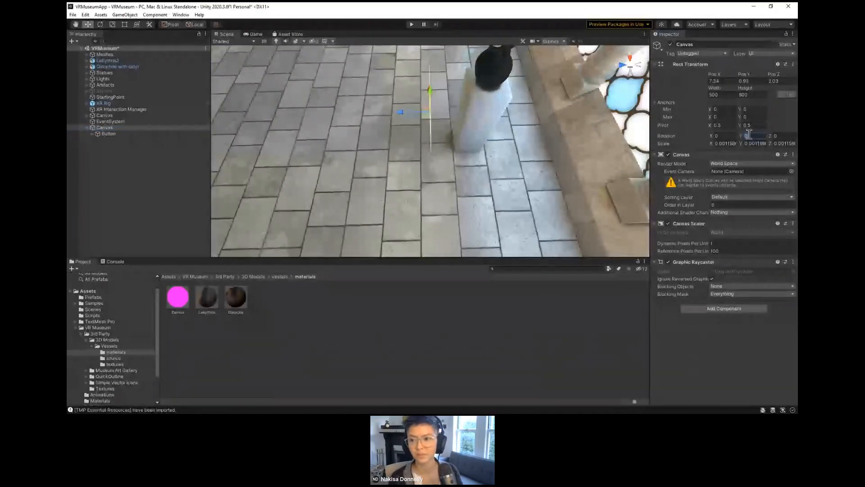
pyautogui.write('180')
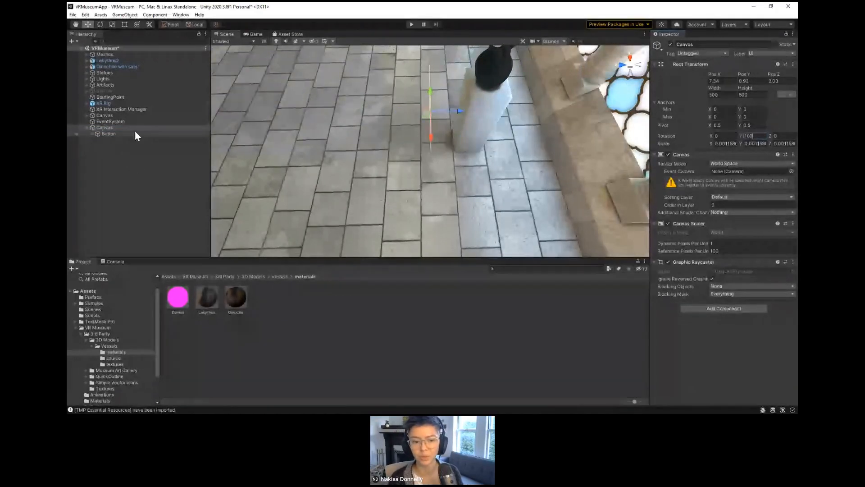
pyautogui.click(135, 129)
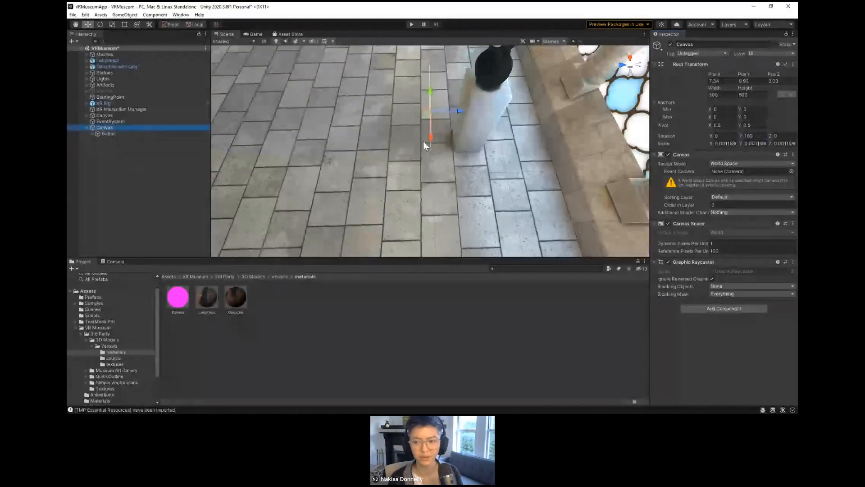
pyautogui.keyDown('alt'); pyautogui.moveTo(436, 153); pyautogui.dragTo(441, 136); pyautogui.keyUp('alt')
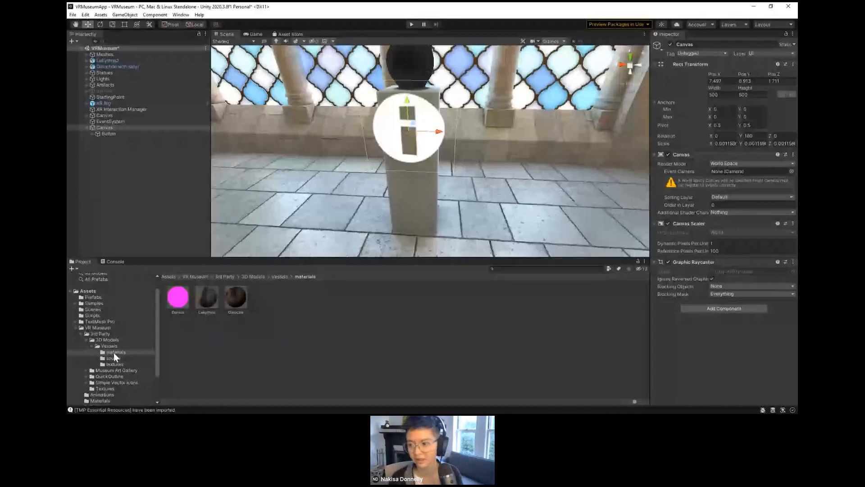
# Step: Open the VRCanvas script attached to the other Canvas and examine its RequireComponent attribute for TrackedDeviceGraphicRaycaster
pyautogui.click(105, 116)
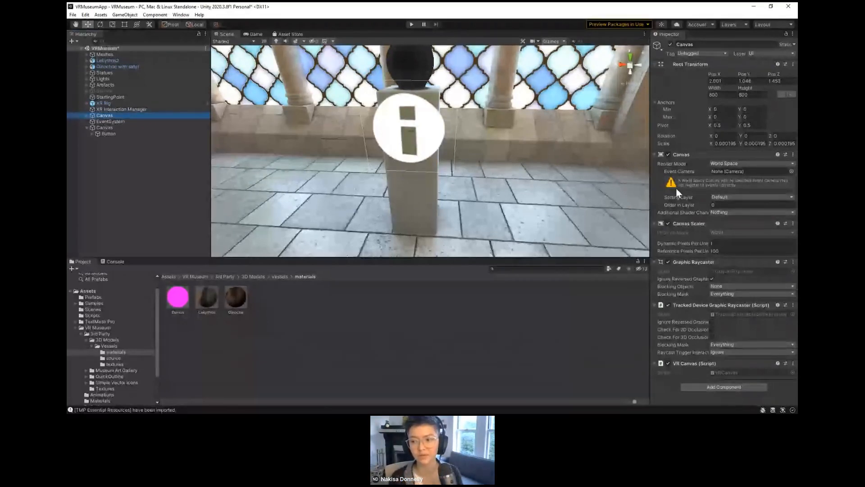
pyautogui.rightClick(692, 366)
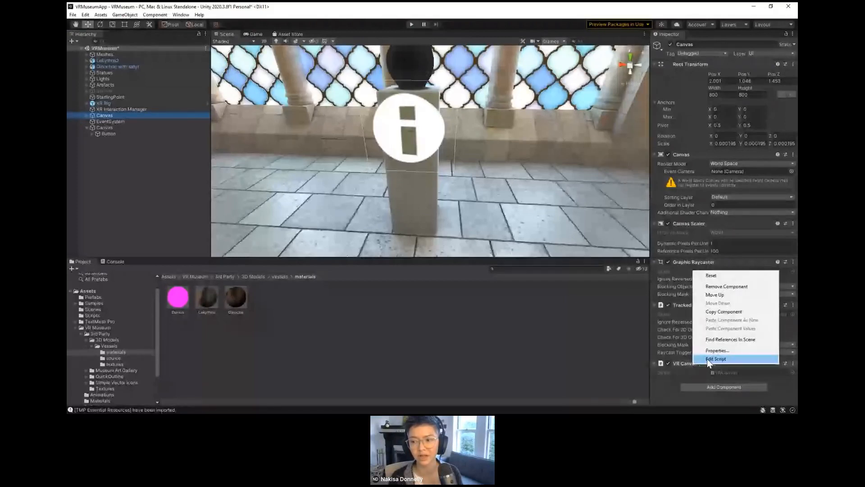
pyautogui.click(707, 359)
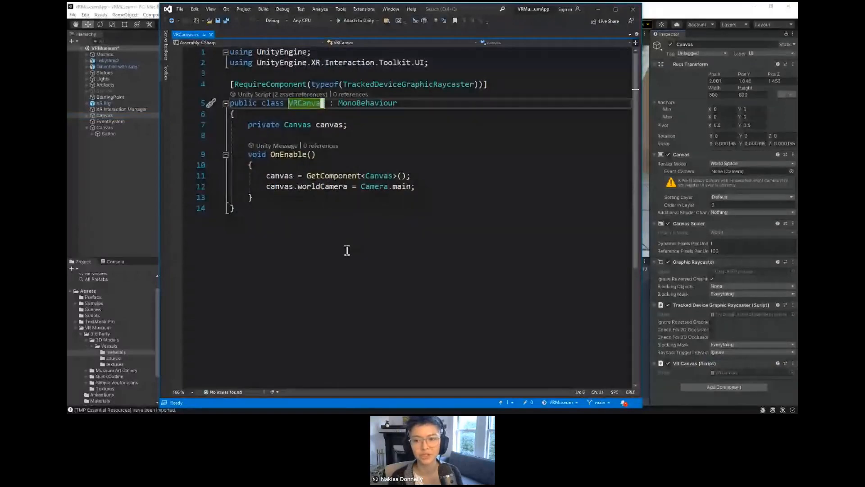
pyautogui.click(241, 84)
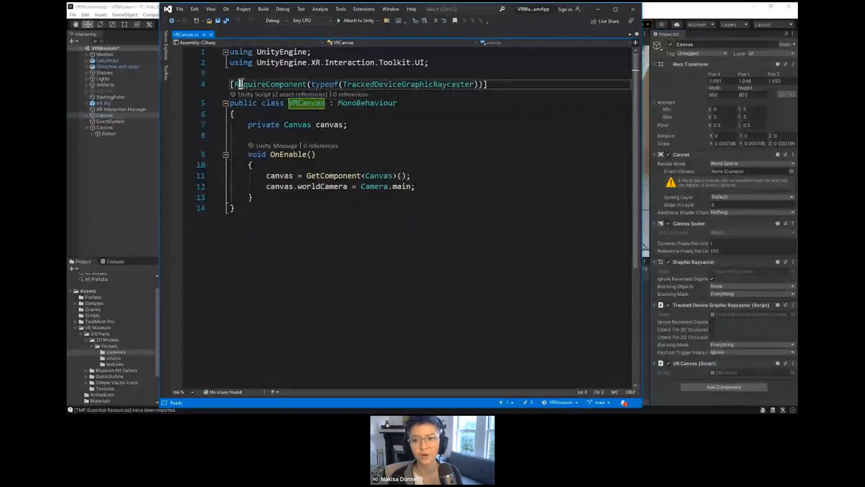
pyautogui.moveTo(343, 85); pyautogui.dragTo(473, 89)
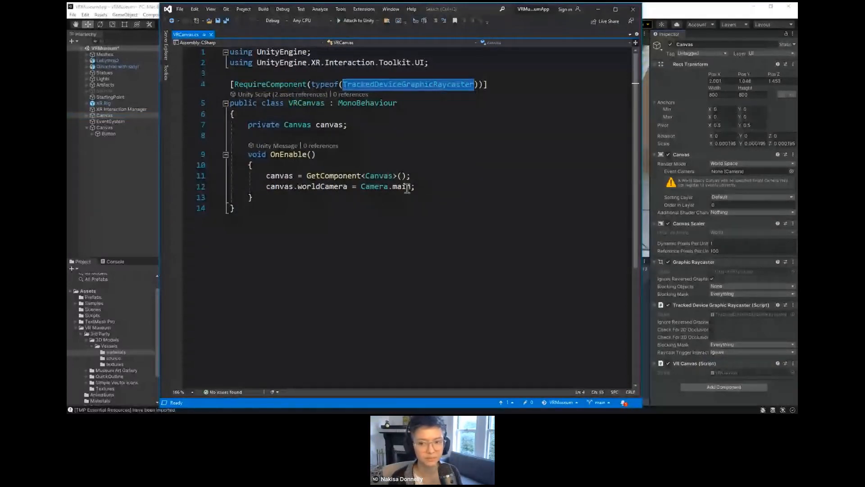
# Step: Examine the OnEnable line in the VRCanvas script that assigns Camera.main to the canvas's worldCamera
pyautogui.moveTo(407, 188)
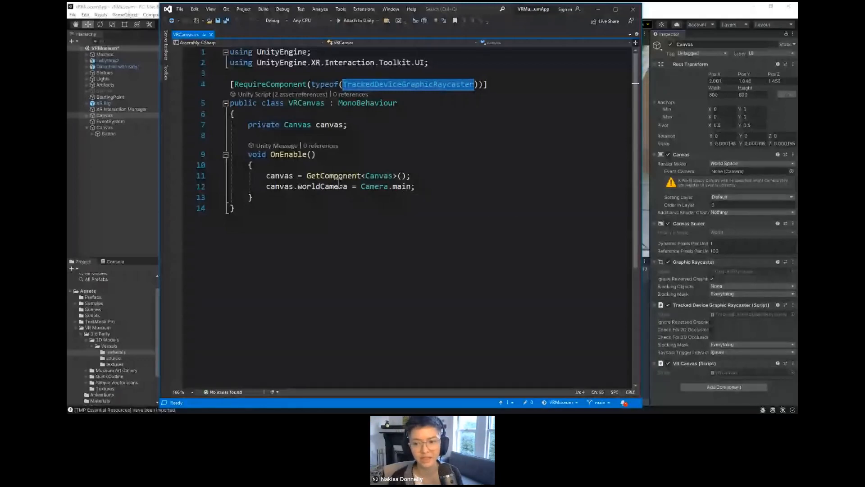
pyautogui.click(281, 186)
pyautogui.moveTo(280, 186); pyautogui.dragTo(403, 187)
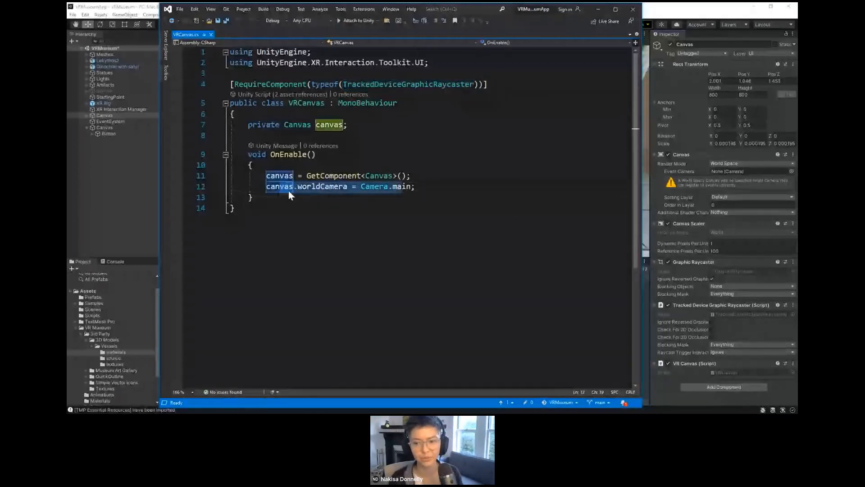
pyautogui.click(363, 186)
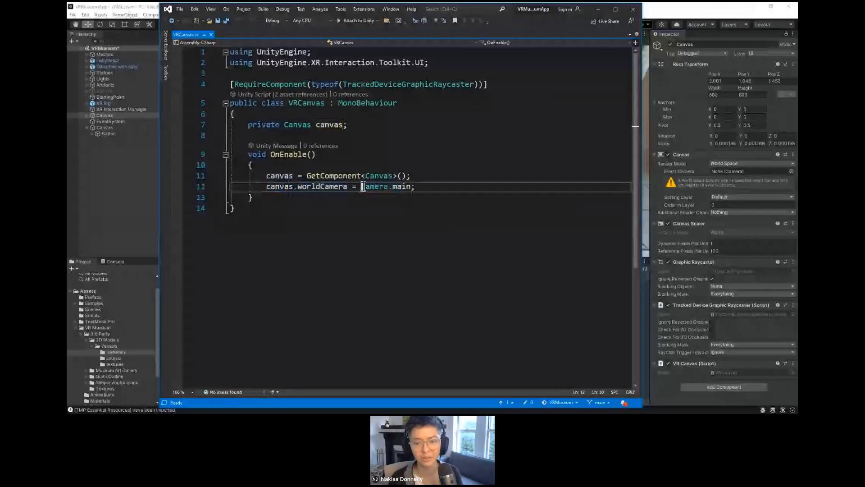
pyautogui.doubleClick(363, 186)
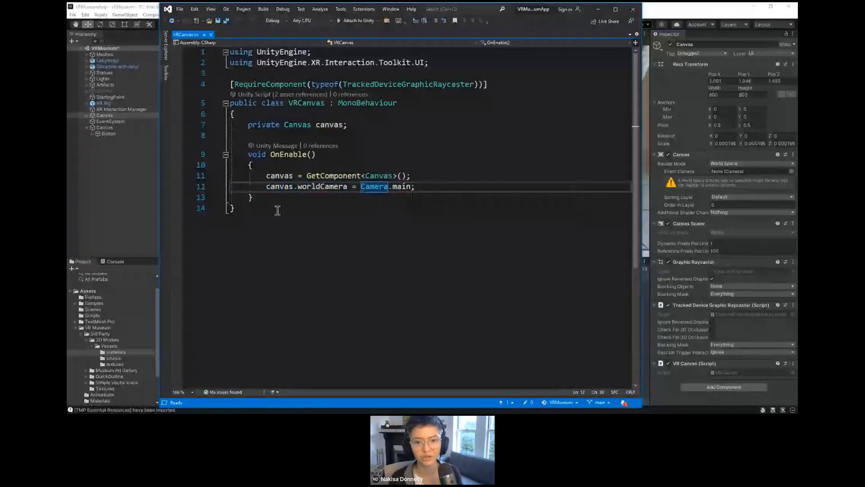
# Step: Switch back to Unity and add the VR Canvas script component to the info button's parent Canvas
pyautogui.click(109, 128)
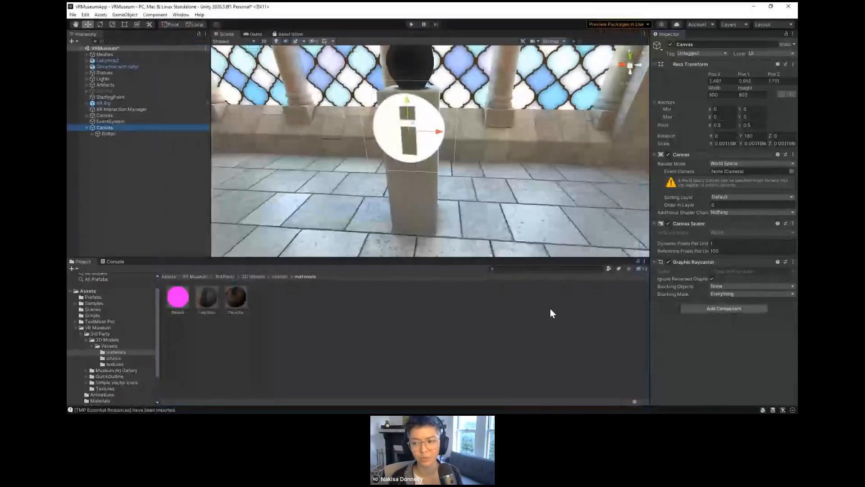
pyautogui.click(712, 308)
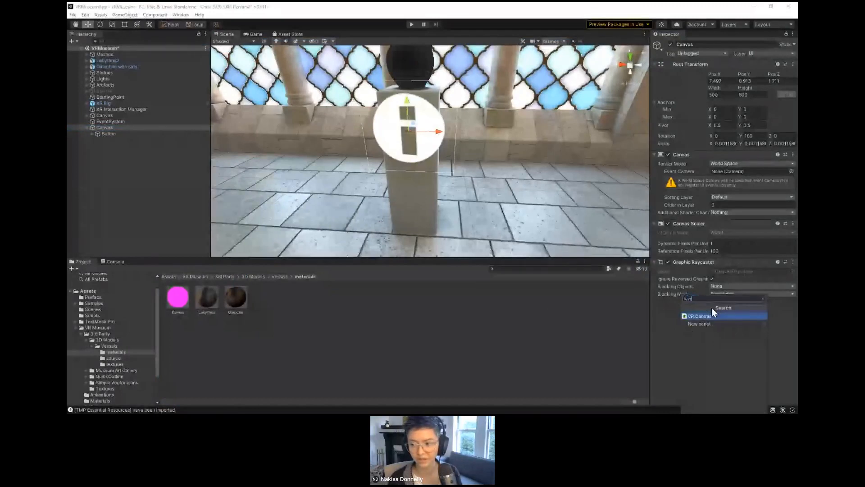
pyautogui.press('Return')
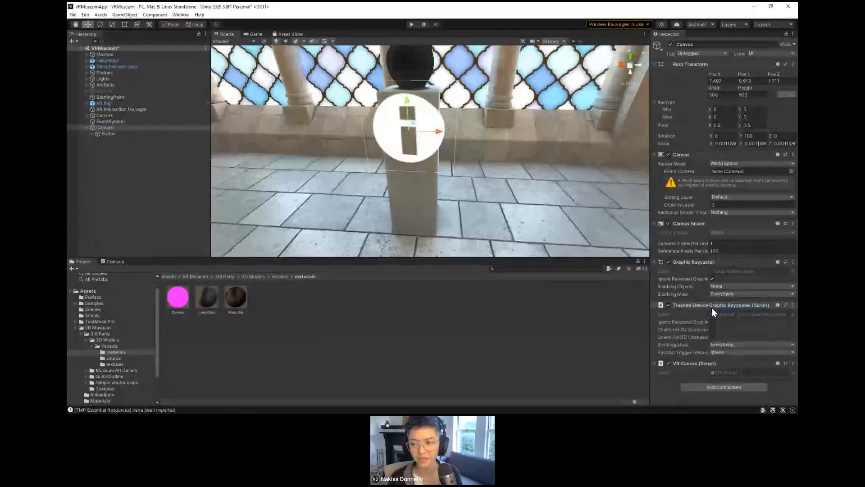
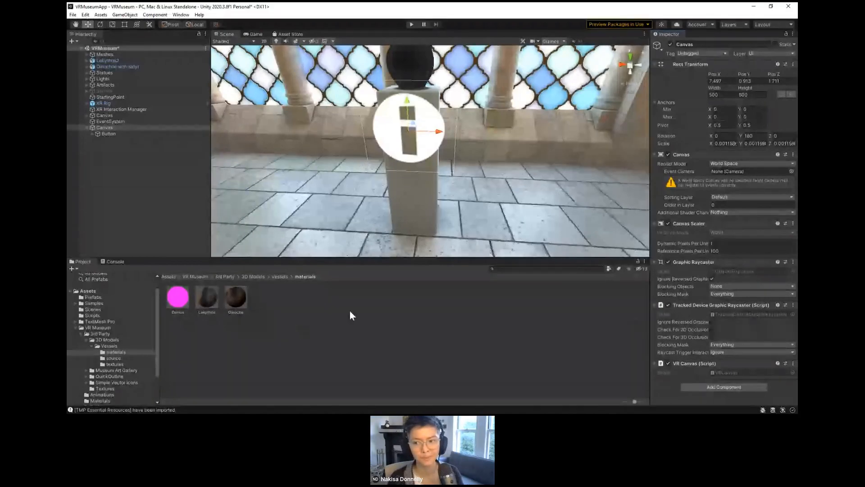
# Step: Duplicate the info button's parent Canvas and move the copy along X to about 14.44
pyautogui.scroll(-5, 370, 130)
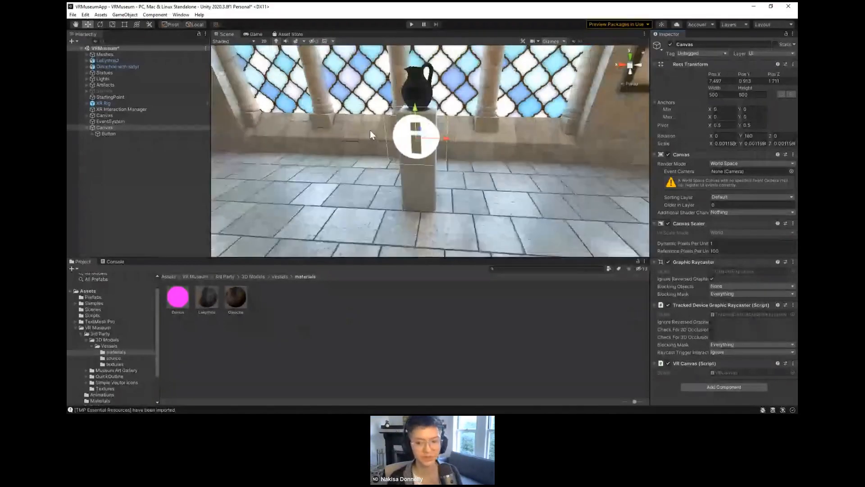
pyautogui.scroll(-3, 371, 135)
pyautogui.scroll(-3, 397, 168)
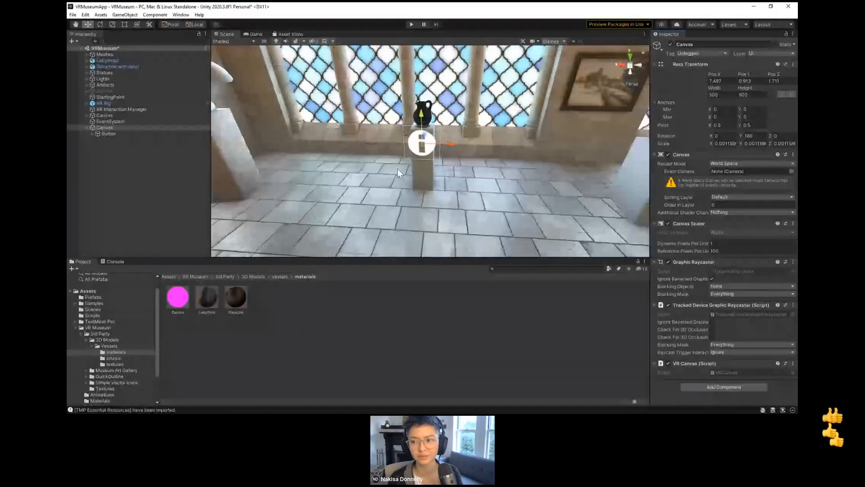
pyautogui.scroll(-4, 421, 167)
pyautogui.moveTo(407, 151); pyautogui.dragTo(422, 185, button='middle')
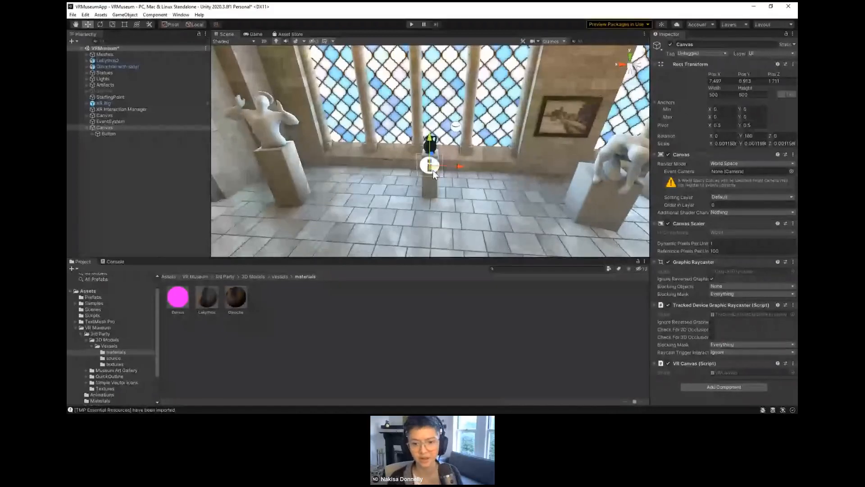
pyautogui.click(432, 169)
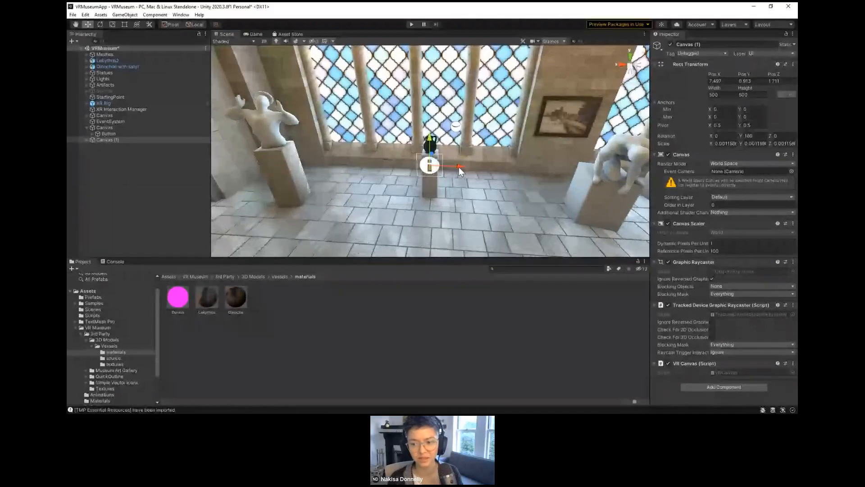
pyautogui.moveTo(461, 167); pyautogui.dragTo(169, 172)
pyautogui.scroll(-3, 285, 179)
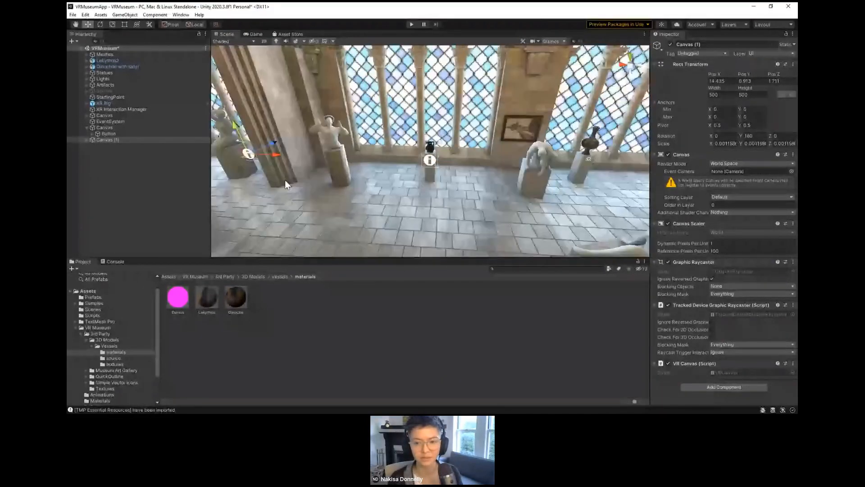
# Step: Move the duplicated Canvas along Z to the vase pedestal across the gallery and set its Y rotation to 0
pyautogui.keyDown('alt'); pyautogui.moveTo(285, 180); pyautogui.dragTo(316, 201); pyautogui.keyUp('alt')
pyautogui.press('f')
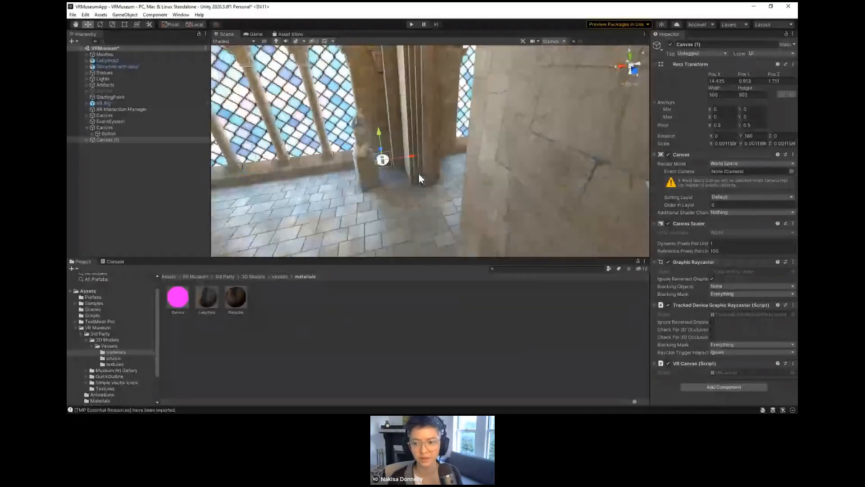
pyautogui.scroll(-5, 418, 174)
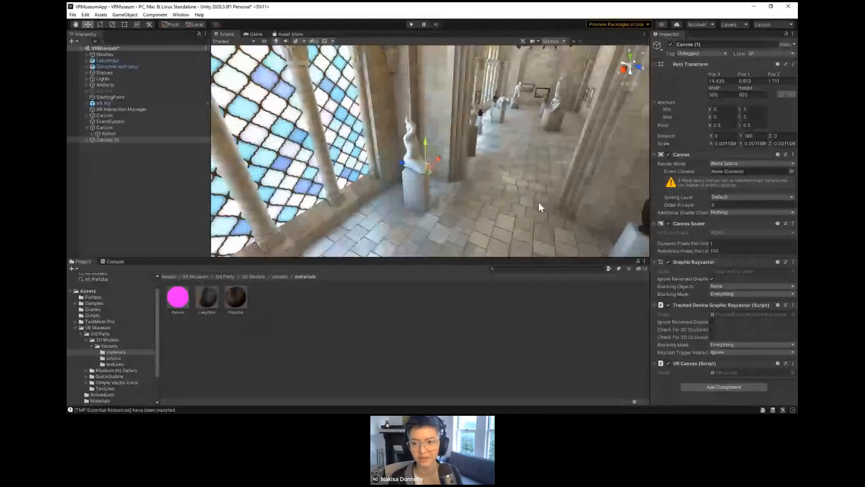
pyautogui.moveTo(327, 145); pyautogui.dragTo(432, 208)
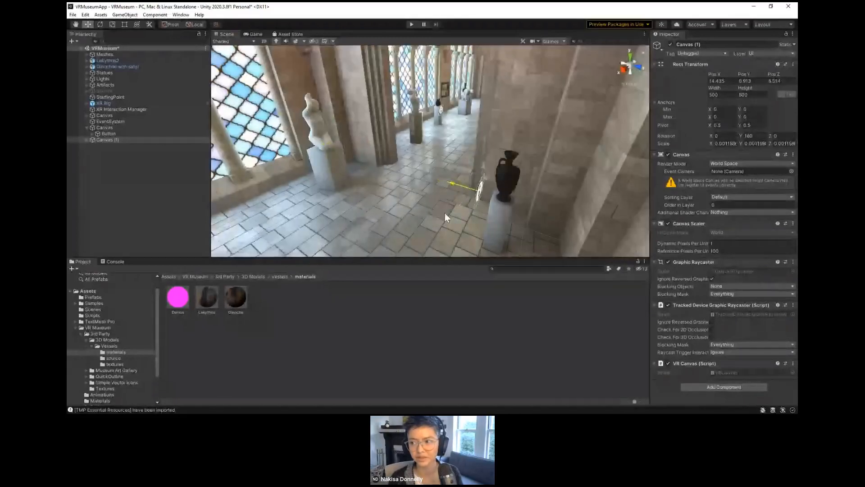
pyautogui.click(757, 136)
pyautogui.write('0')
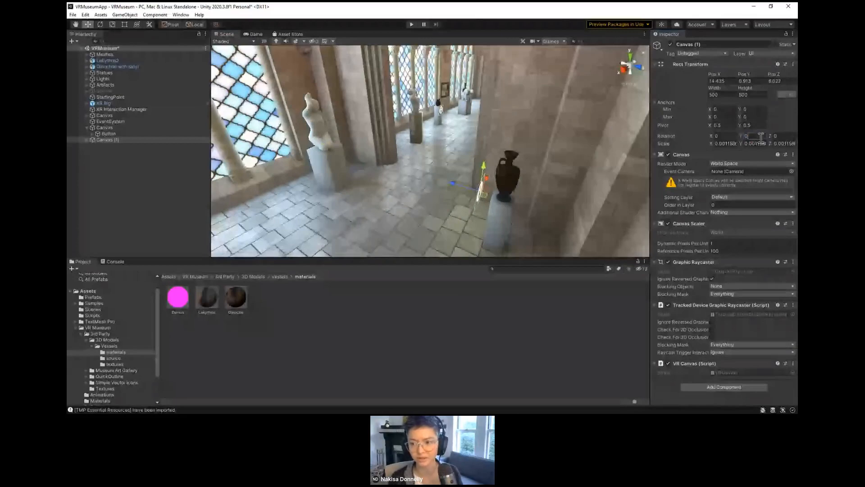
# Step: Align the duplicated Canvas with the front of the vase pedestal at X about 14.75, adjusting its depth
pyautogui.keyDown('alt'); pyautogui.moveTo(502, 232); pyautogui.dragTo(567, 187); pyautogui.keyUp('alt')
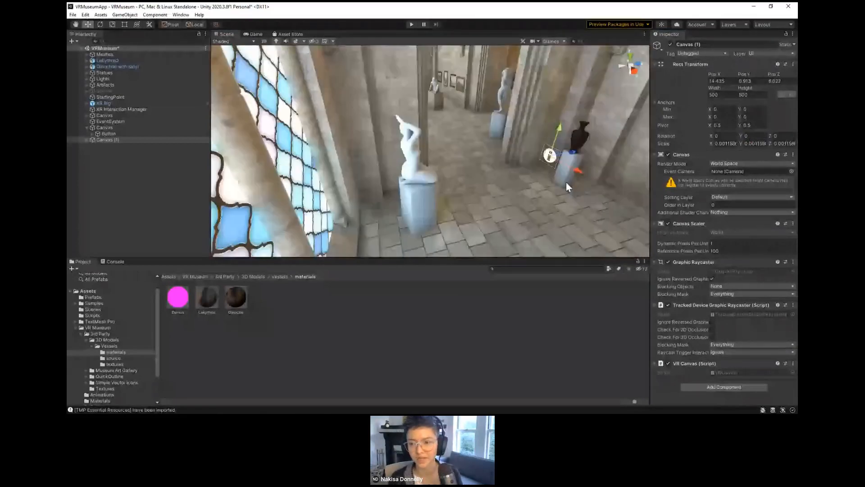
pyautogui.press('f')
pyautogui.moveTo(458, 154); pyautogui.dragTo(528, 173)
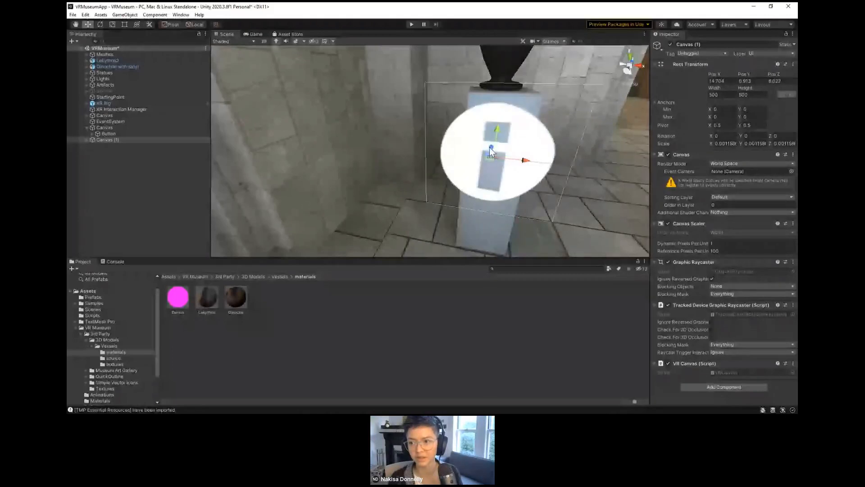
pyautogui.moveTo(490, 147); pyautogui.dragTo(529, 142)
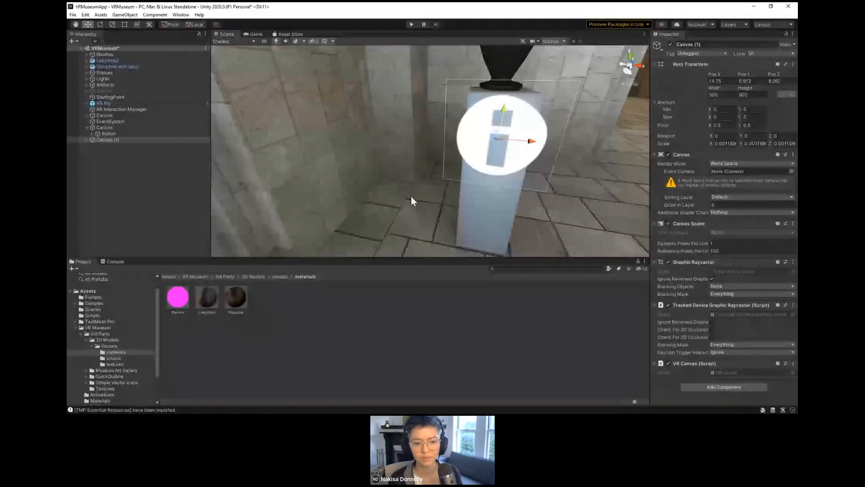
pyautogui.press('alt')
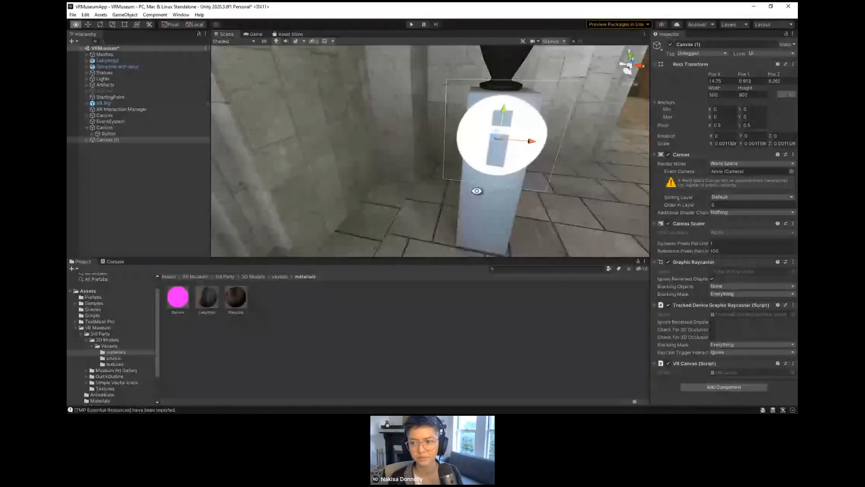
pyautogui.keyDown('alt'); pyautogui.moveTo(477, 191); pyautogui.dragTo(400, 160); pyautogui.keyUp('alt')
pyautogui.moveTo(399, 160); pyautogui.dragTo(290, 165, button='middle')
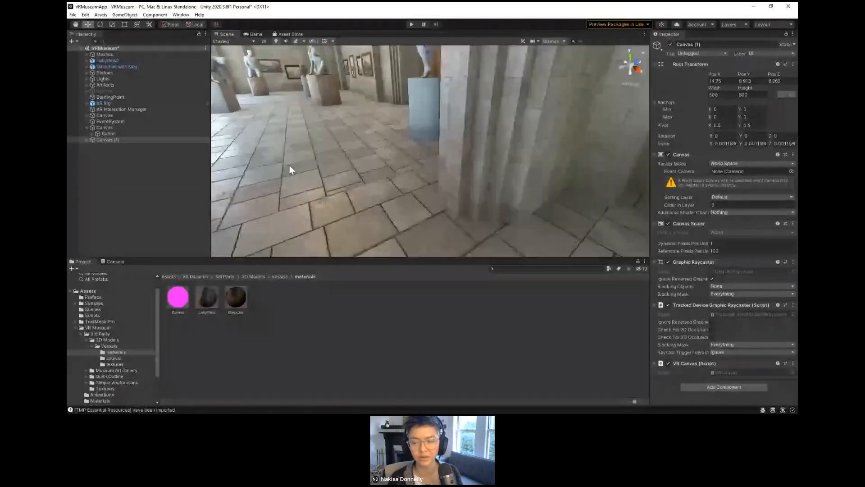
pyautogui.scroll(-5, 391, 180)
pyautogui.scroll(5, 391, 180)
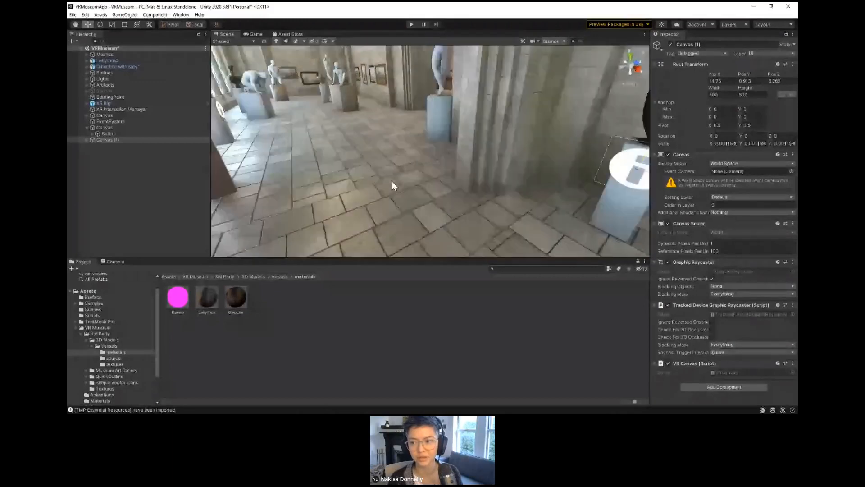
pyautogui.moveTo(518, 183); pyautogui.dragTo(387, 185, button='middle')
# Step: Select the original info button Canvas and add an Audio Source component to it
pyautogui.click(94, 127)
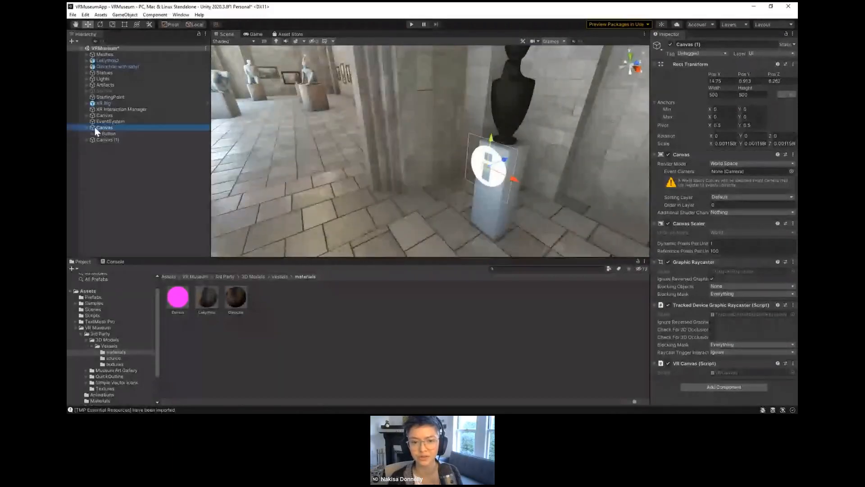
pyautogui.scroll(-3, 306, 181)
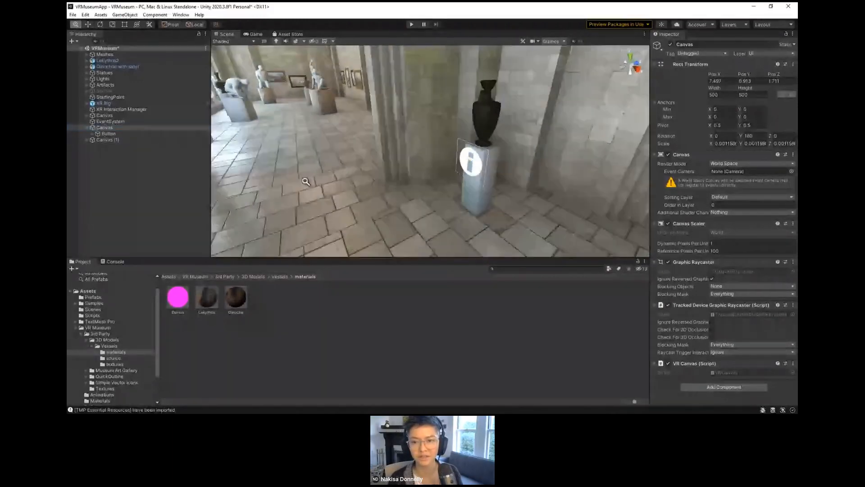
pyautogui.doubleClick(113, 129)
pyautogui.keyDown('alt'); pyautogui.moveTo(524, 190); pyautogui.dragTo(324, 180); pyautogui.keyUp('alt')
pyautogui.click(690, 385)
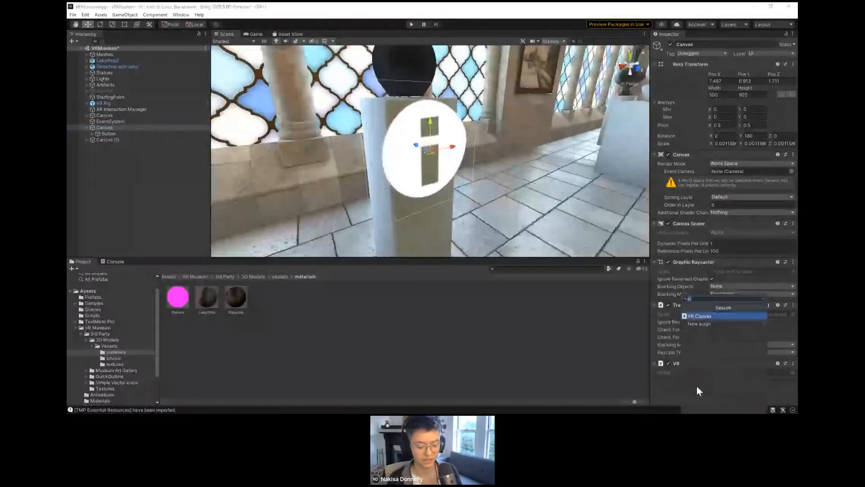
pyautogui.write('audio')
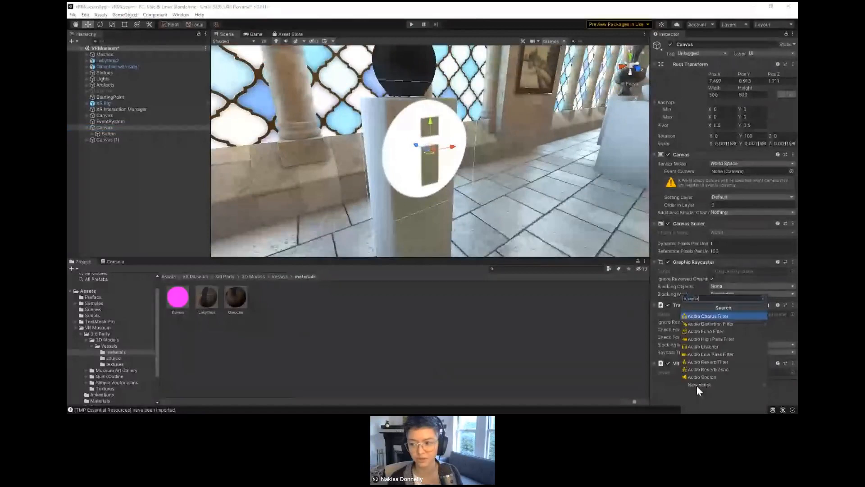
pyautogui.write(' source')
pyautogui.press('Return')
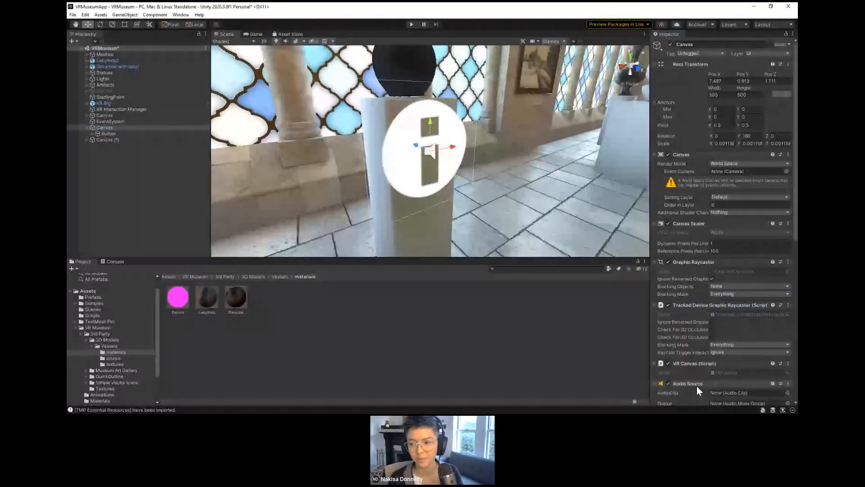
pyautogui.scroll(-5, 697, 386)
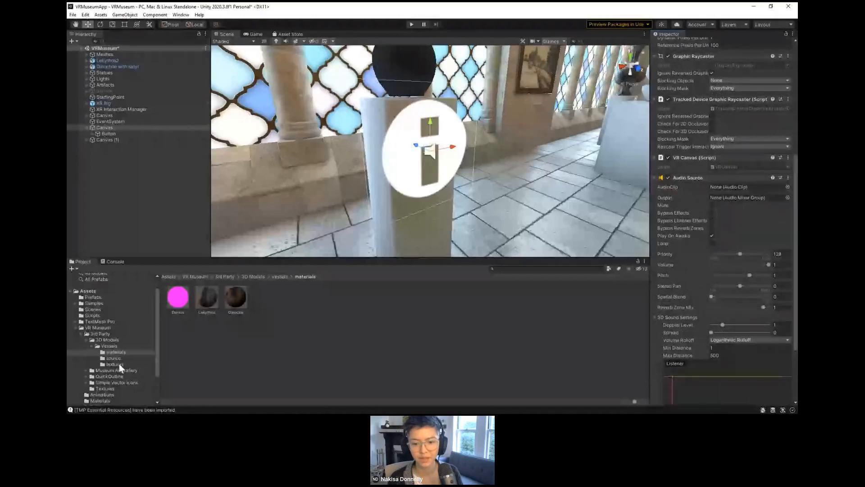
# Step: Open the SoundPlayer script from the VR Museum Scripts folder in Visual Studio
pyautogui.click(81, 334)
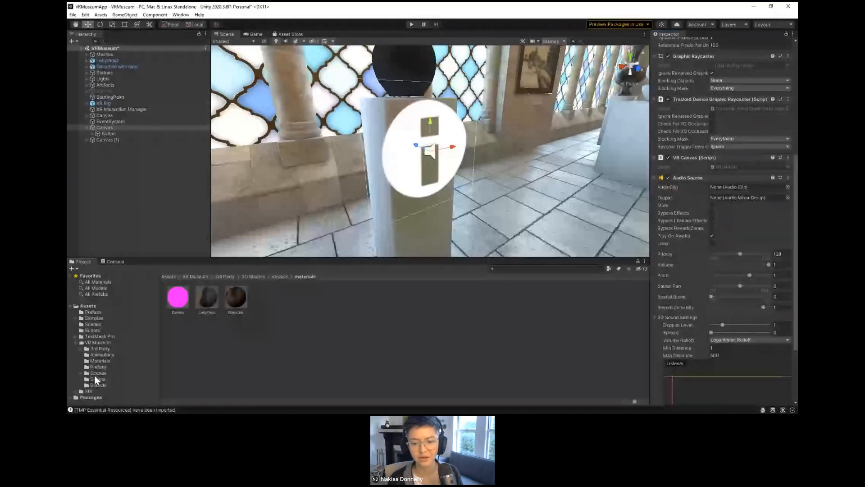
pyautogui.click(95, 379)
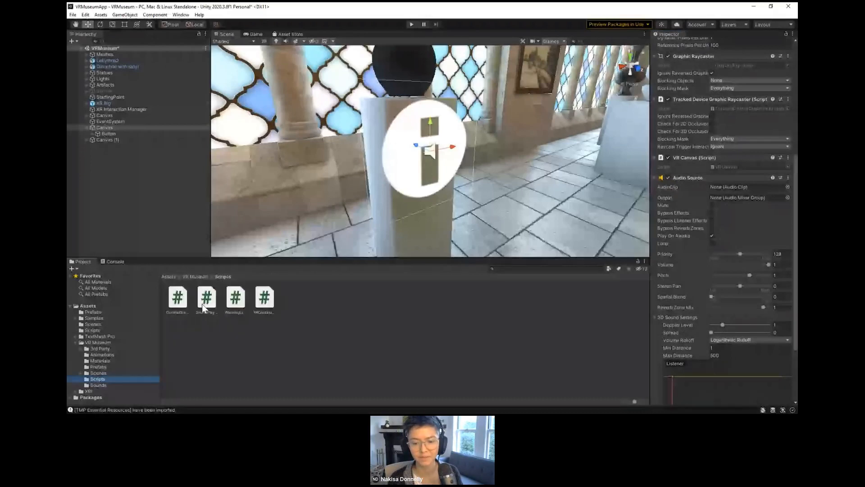
pyautogui.click(202, 304)
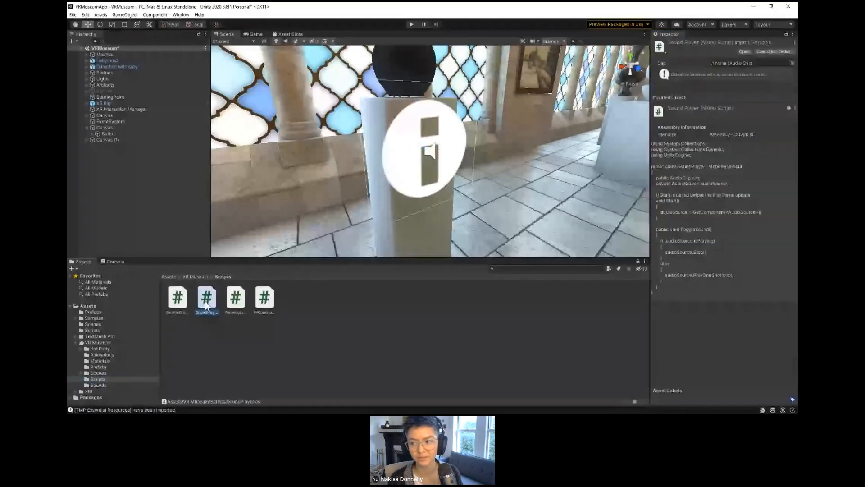
pyautogui.click(236, 302)
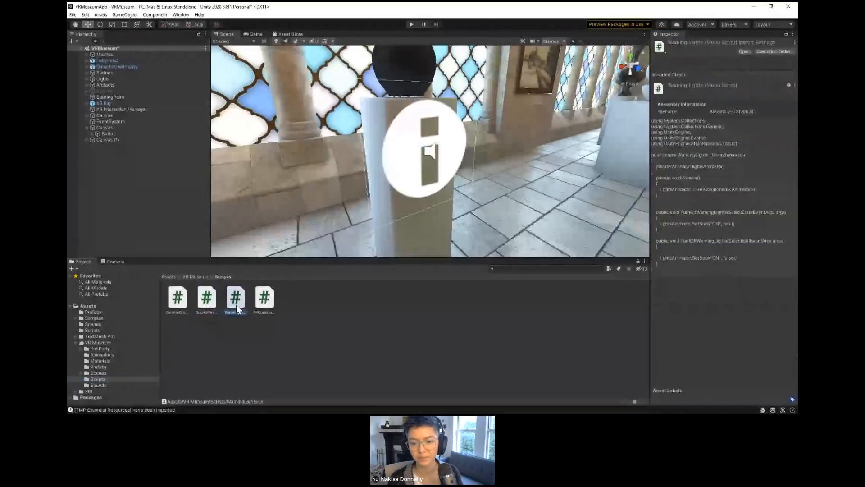
pyautogui.click(207, 302)
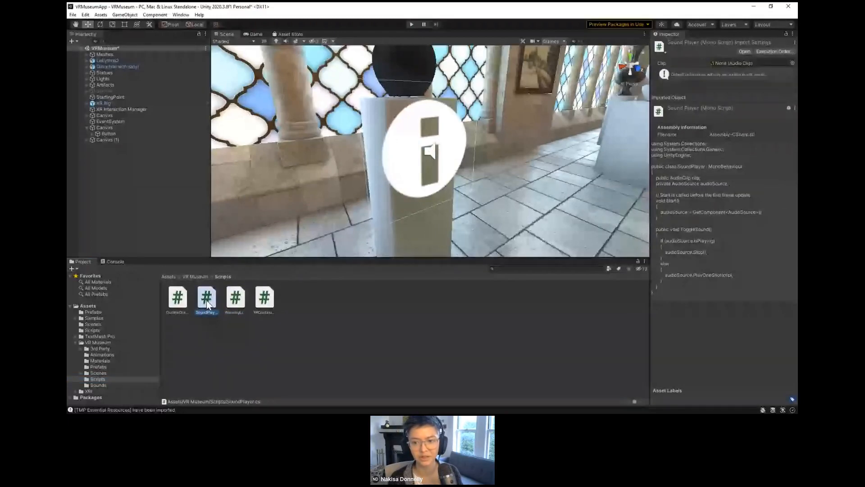
pyautogui.doubleClick(207, 300)
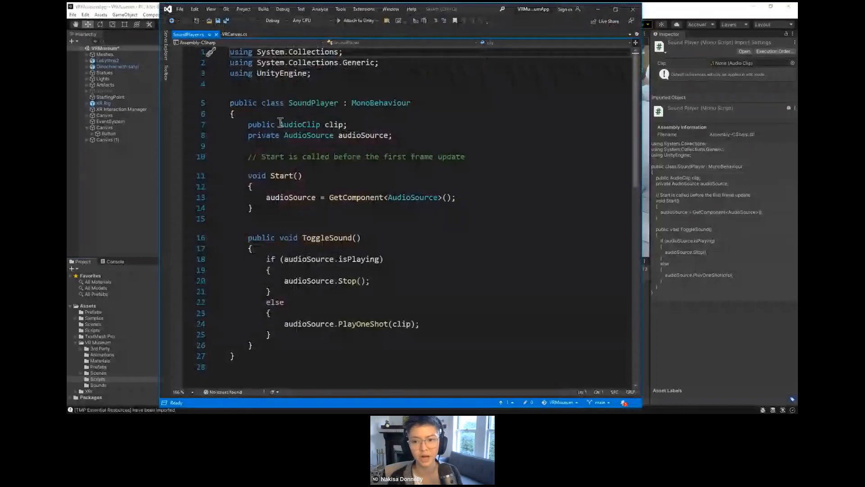
# Step: Examine the public AudioClip and private AudioSource declarations in the SoundPlayer script
pyautogui.moveTo(248, 125); pyautogui.dragTo(365, 126)
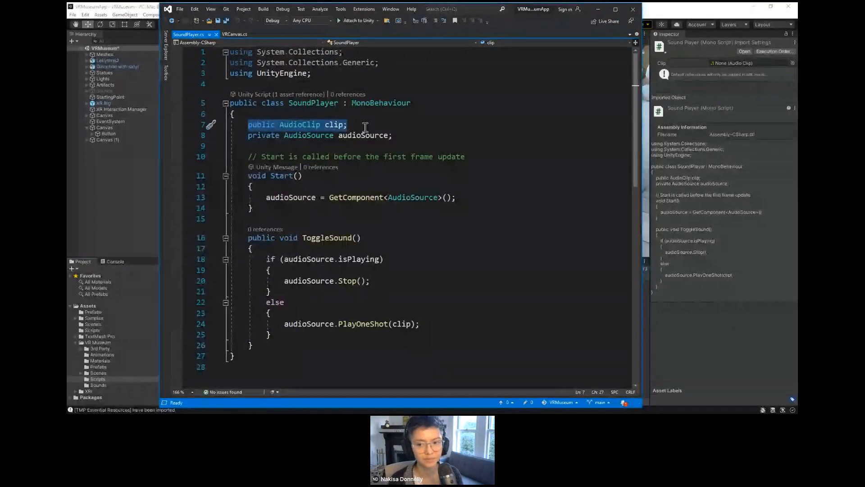
pyautogui.click(365, 127)
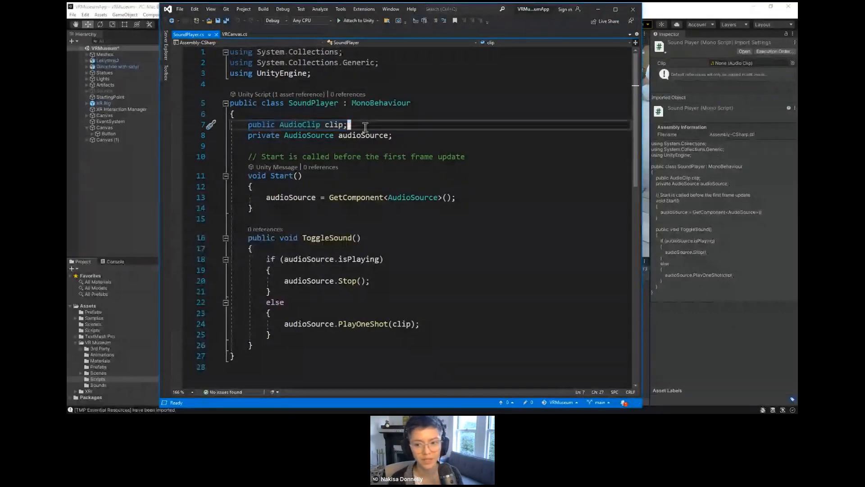
pyautogui.click(333, 137)
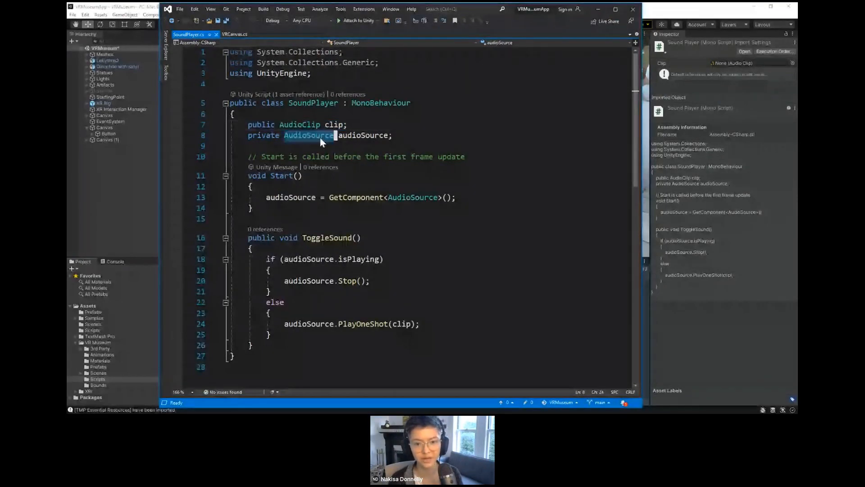
# Step: Switch to Unity, review the Audio Source component on the info button's Canvas and collapse it
pyautogui.click(121, 131)
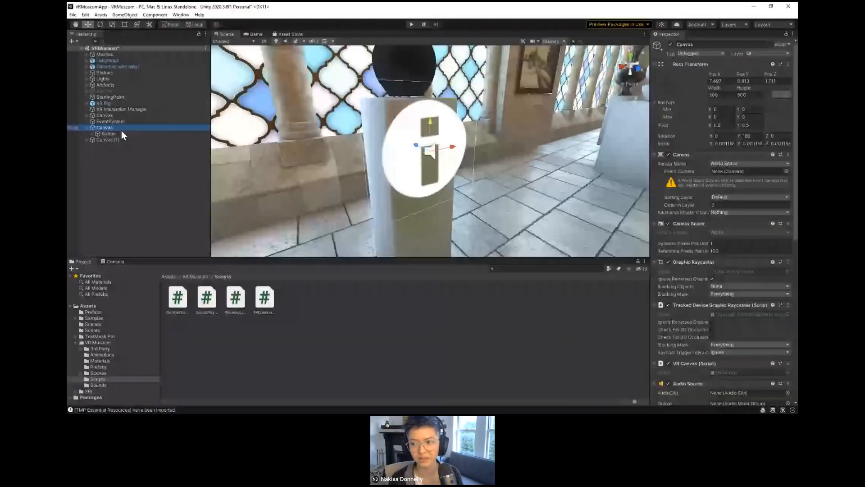
pyautogui.scroll(-10, 726, 292)
pyautogui.click(655, 87)
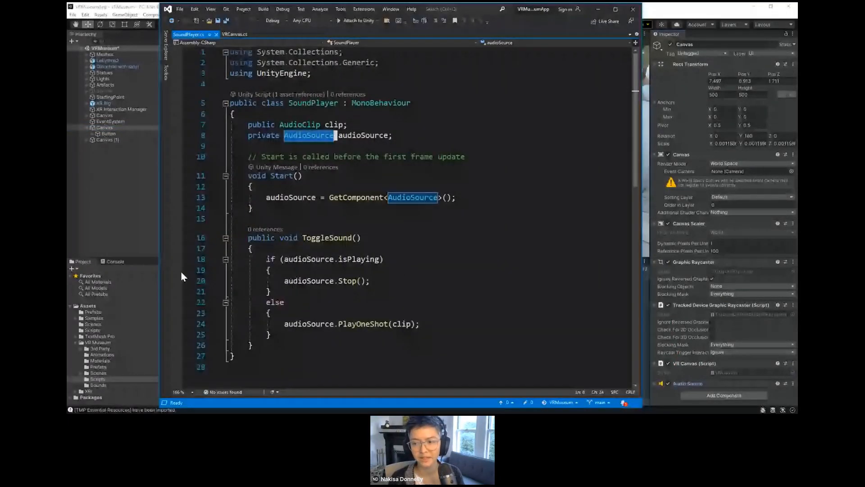
# Step: Examine the GetComponent<AudioSource>() call in SoundPlayer's Start method and return to the info button's Canvas in Unity
pyautogui.click(357, 197)
pyautogui.doubleClick(357, 197)
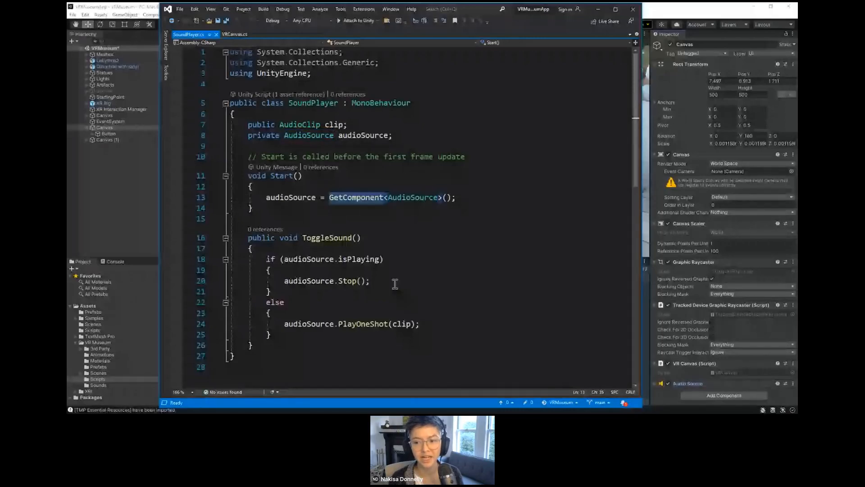
pyautogui.doubleClick(404, 201)
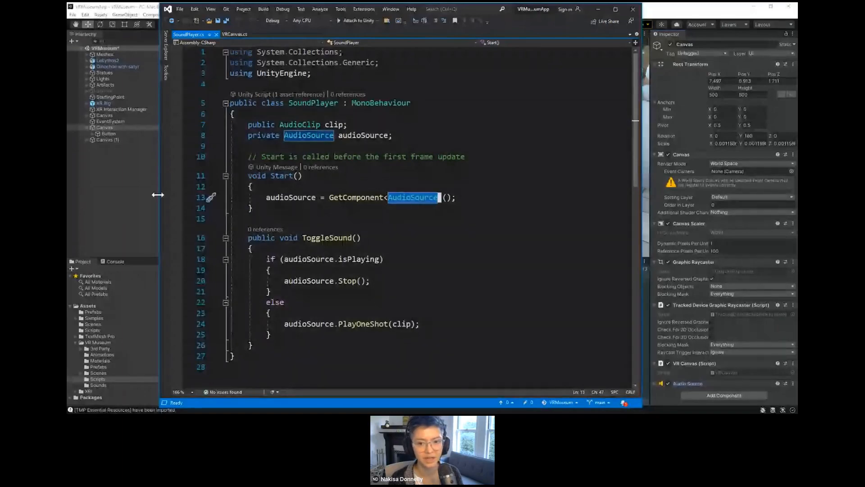
pyautogui.click(126, 128)
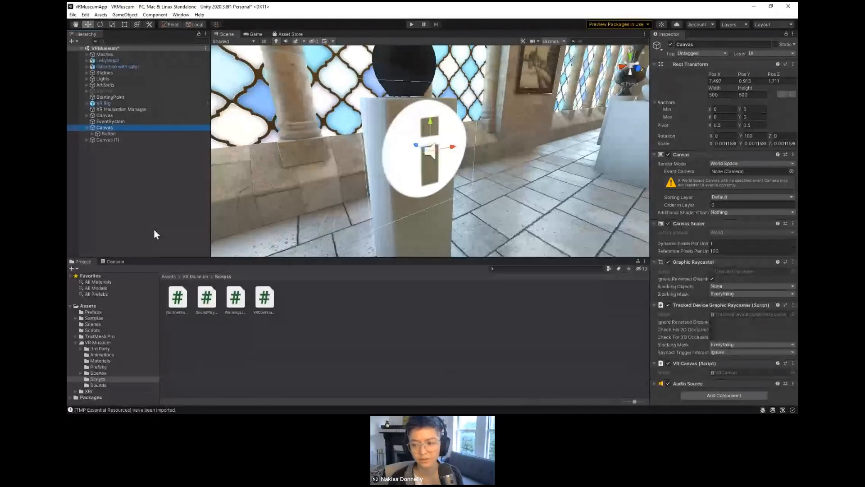
# Step: Attach the SoundPlayer script to the Canvas holding the first info button
pyautogui.click(208, 303)
pyautogui.moveTo(207, 303); pyautogui.dragTo(674, 390)
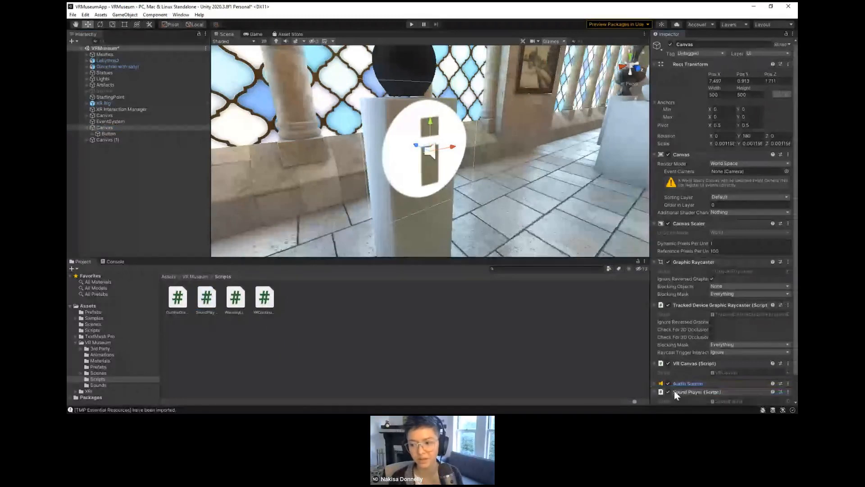
pyautogui.scroll(-2, 674, 391)
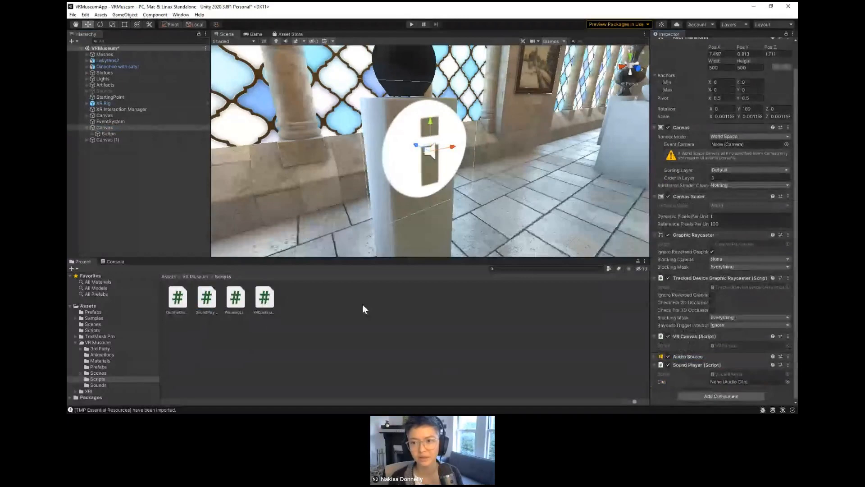
# Step: Assign the audio-oenachoe sound from the Sounds folder as the Clip of the Canvas's Sound Player component
pyautogui.moveTo(370, 163); pyautogui.dragTo(374, 198, button='middle')
pyautogui.moveTo(375, 197); pyautogui.dragTo(382, 132, button='right')
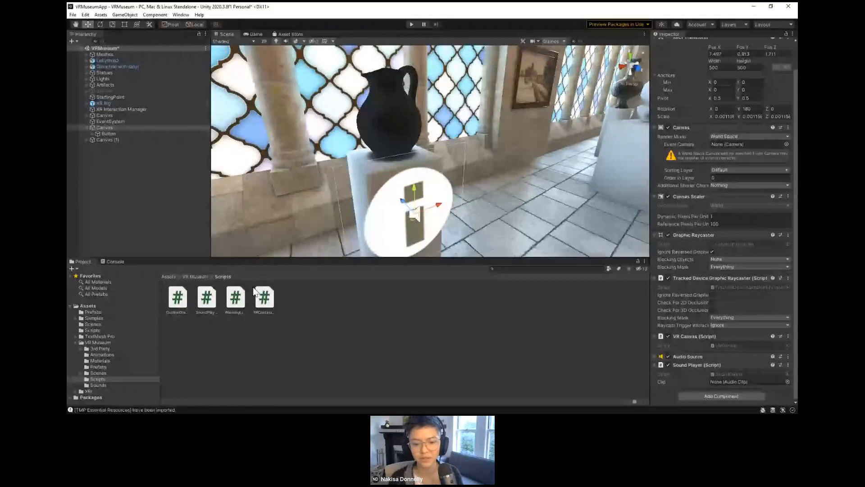
pyautogui.click(98, 384)
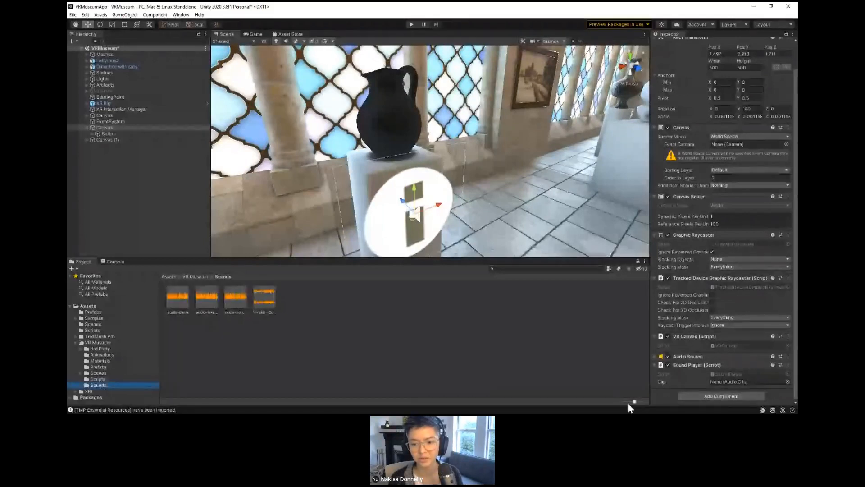
pyautogui.moveTo(628, 401); pyautogui.dragTo(615, 404)
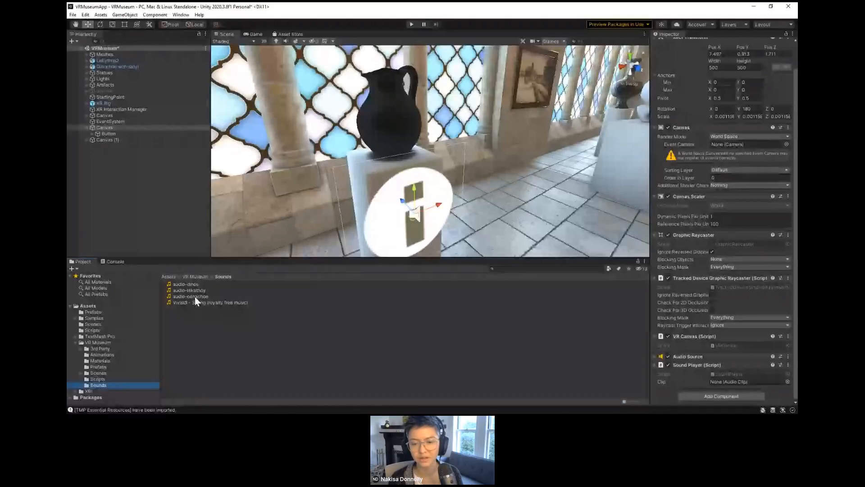
pyautogui.moveTo(195, 297); pyautogui.dragTo(723, 380)
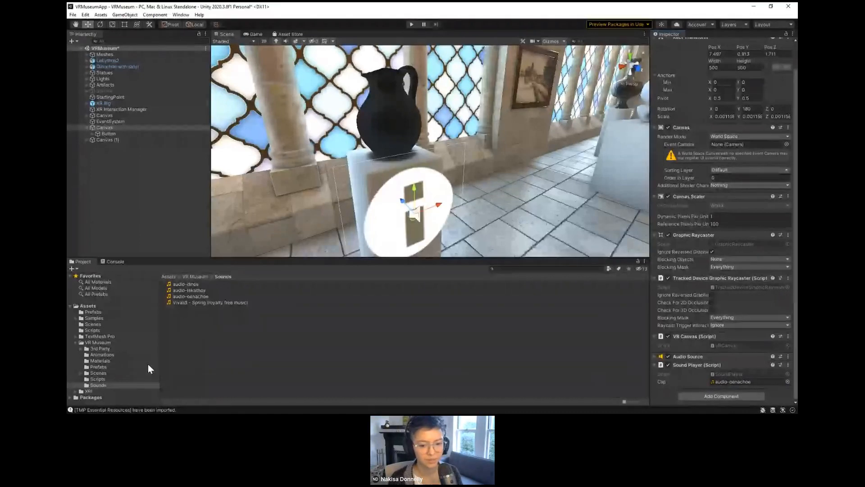
# Step: Open the SoundPlayer script and change the ToggleSound method's access modifier to private
pyautogui.click(98, 379)
pyautogui.doubleClick(186, 290)
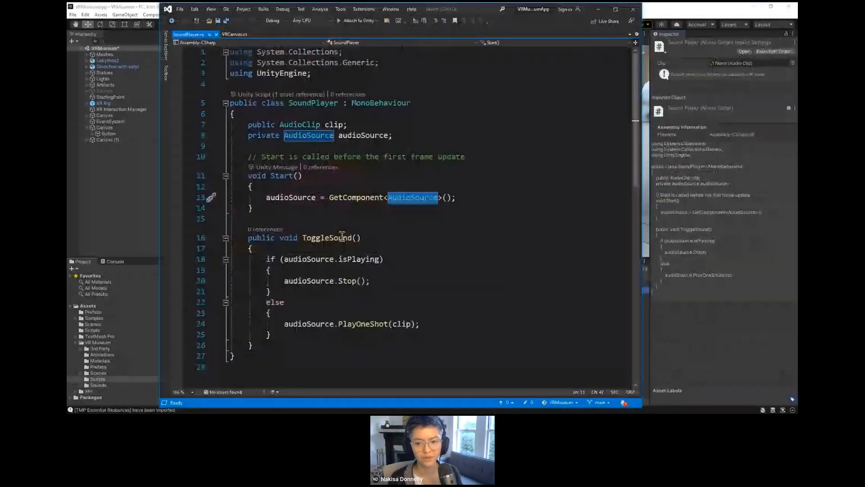
pyautogui.click(248, 238)
pyautogui.doubleClick(264, 238)
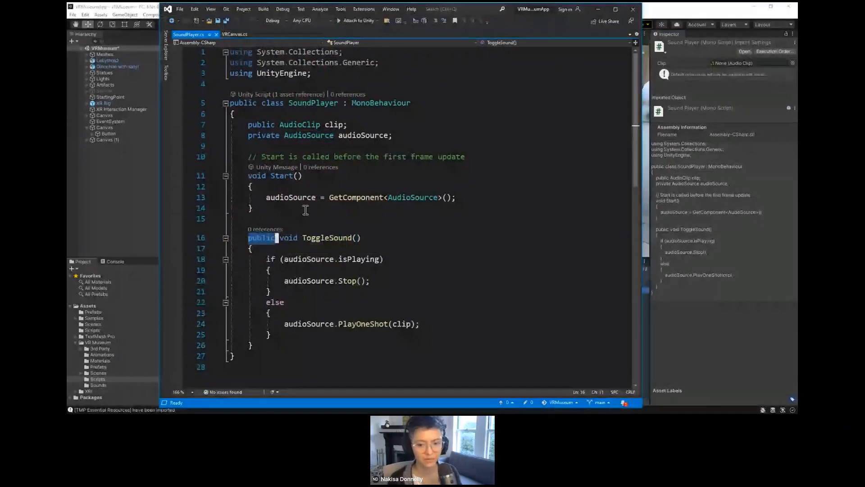
pyautogui.write('private')
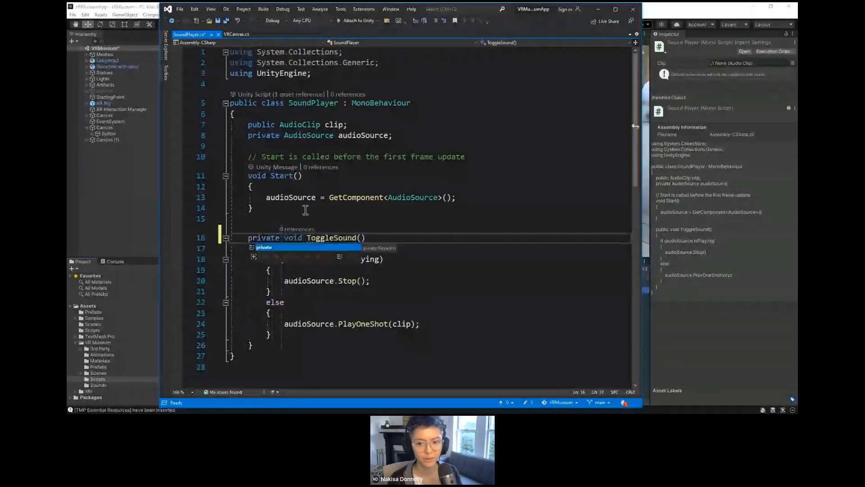
pyautogui.click(305, 210)
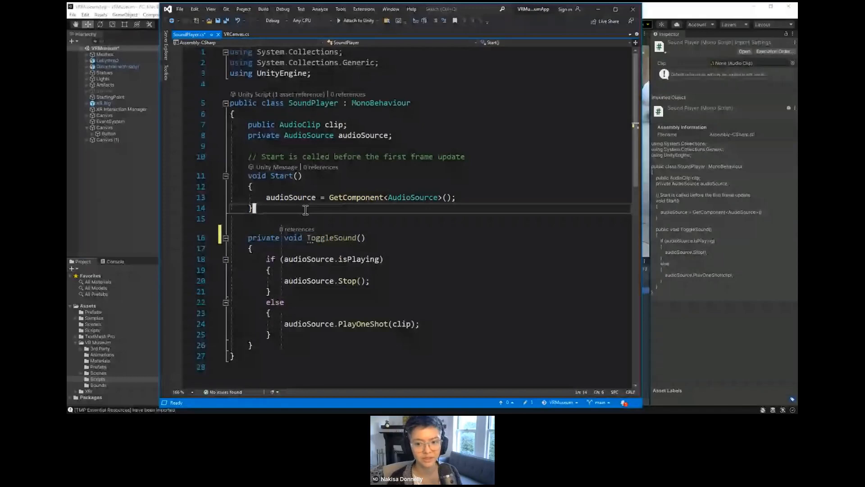
# Step: Set the ToggleSound method's access modifier back to public
pyautogui.doubleClick(265, 238)
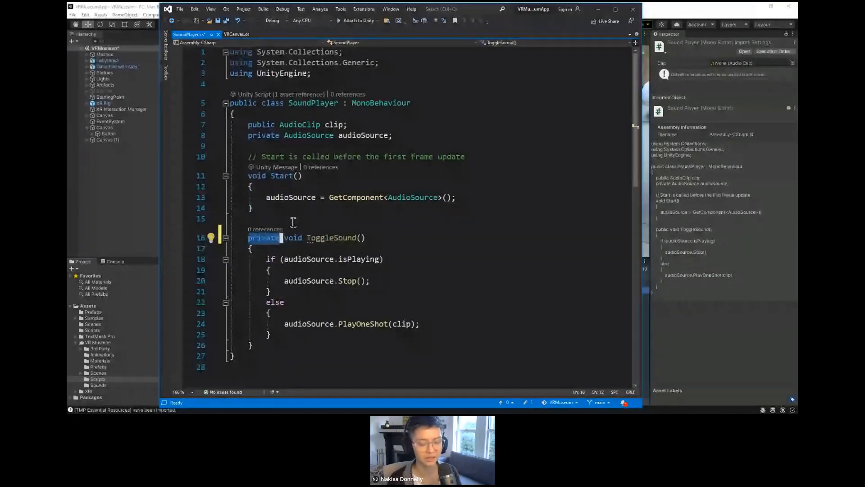
pyautogui.write('public')
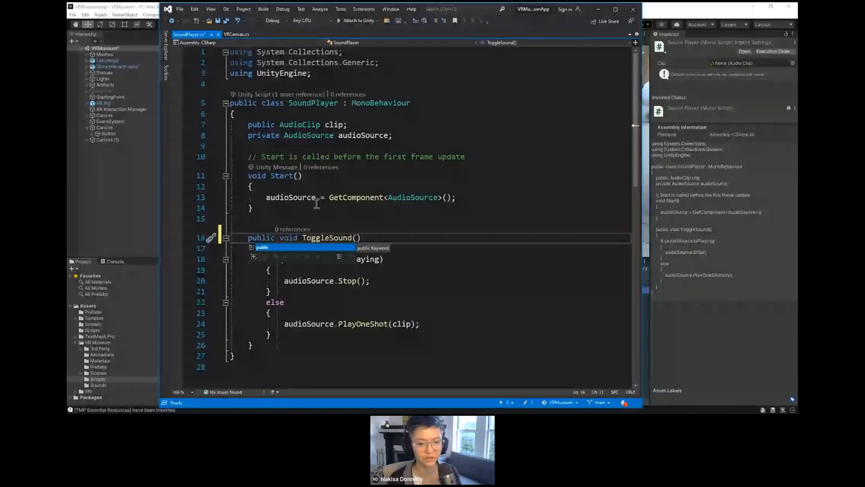
pyautogui.click(293, 221)
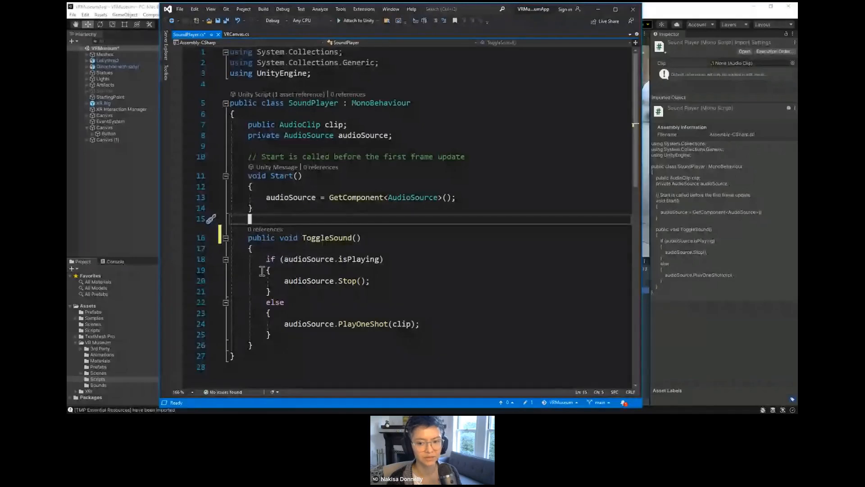
pyautogui.doubleClick(262, 238)
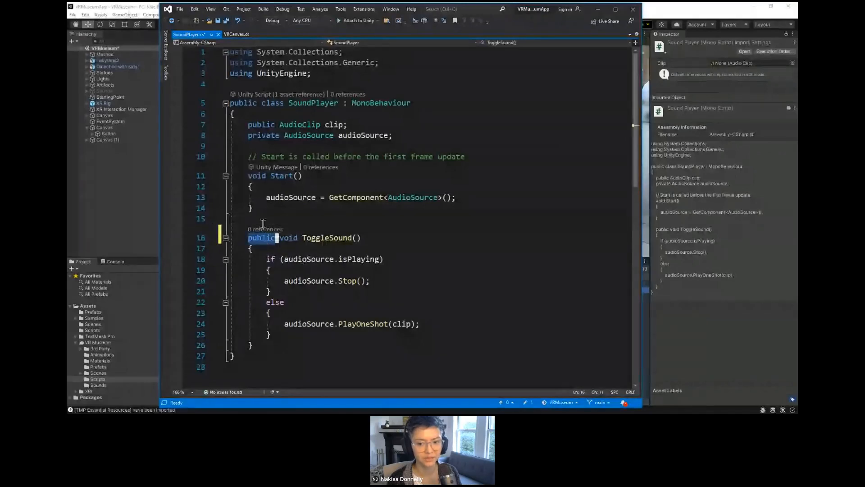
pyautogui.click(263, 221)
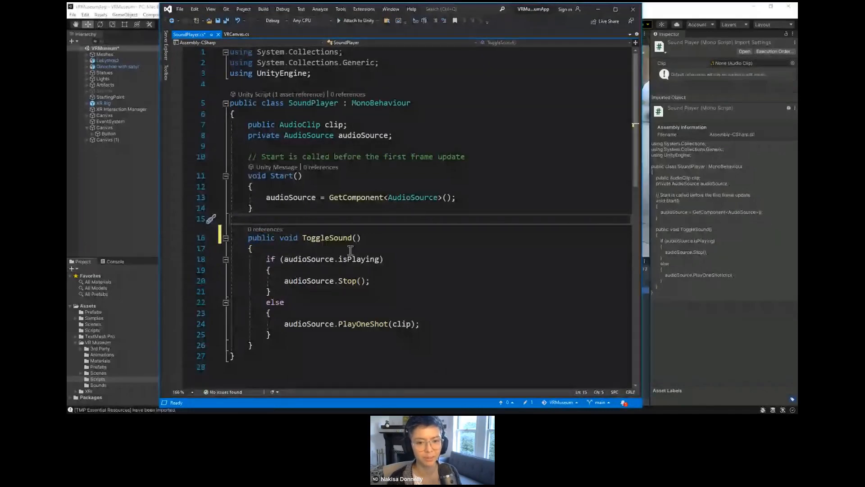
# Step: Review the first info button's On Click event list in Unity and the ToggleSound method in the SoundPlayer script
pyautogui.click(126, 133)
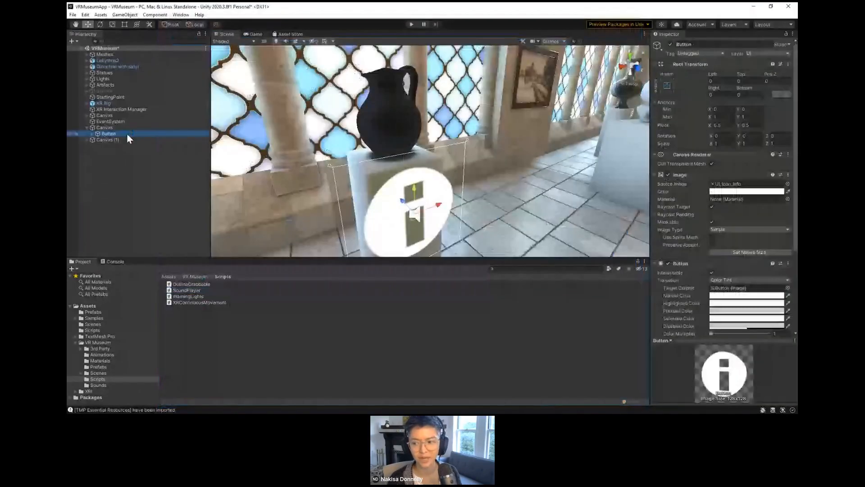
pyautogui.scroll(-4, 687, 270)
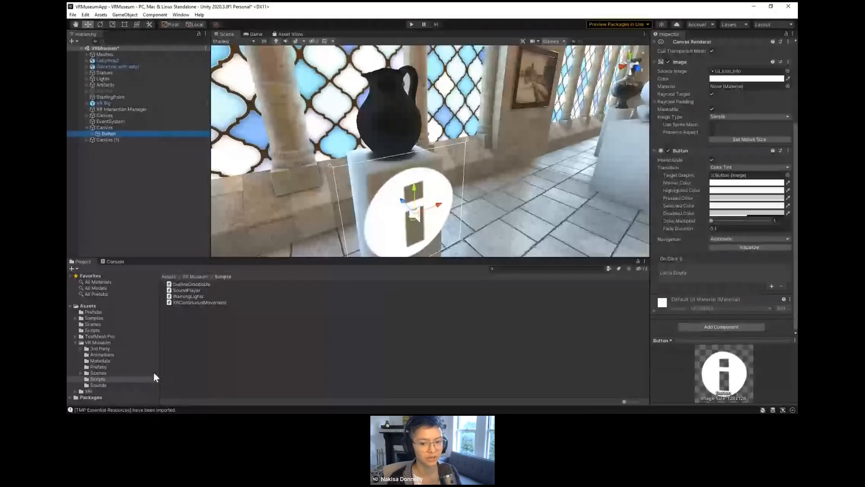
pyautogui.doubleClick(185, 291)
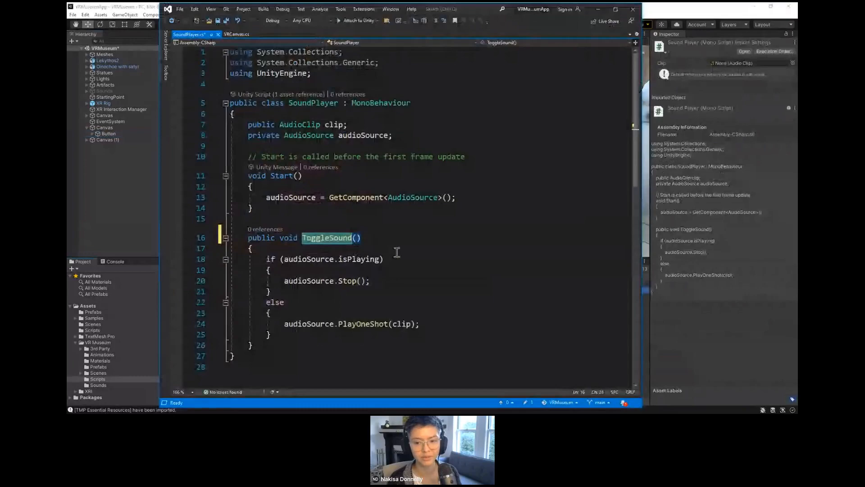
# Step: Return to Unity and add an On Click entry to the first info button with its parent Canvas as the target object
pyautogui.click(108, 133)
pyautogui.scroll(-5, 680, 280)
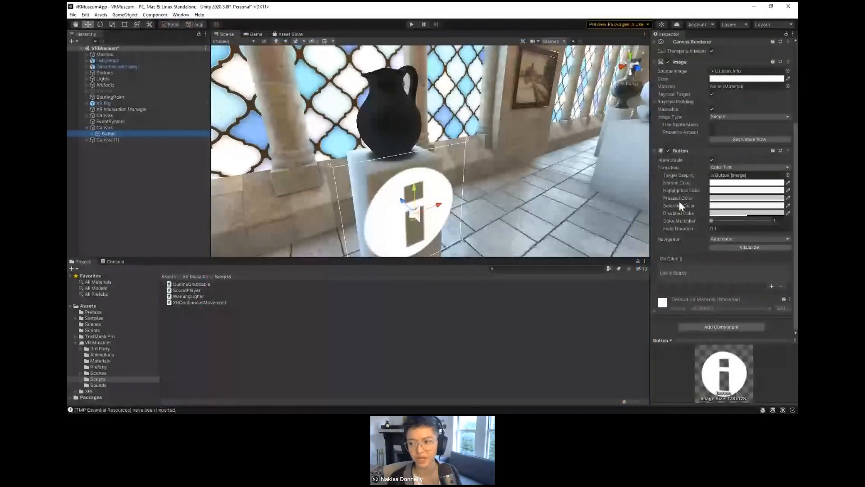
pyautogui.click(770, 286)
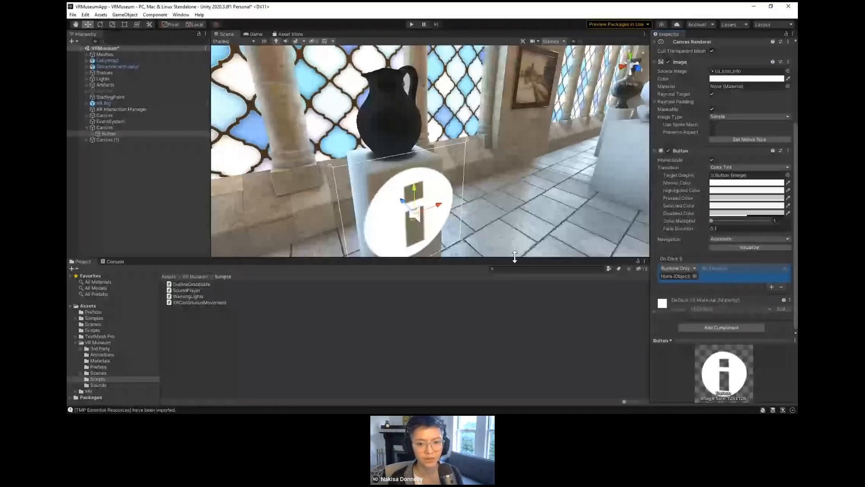
pyautogui.click(122, 128)
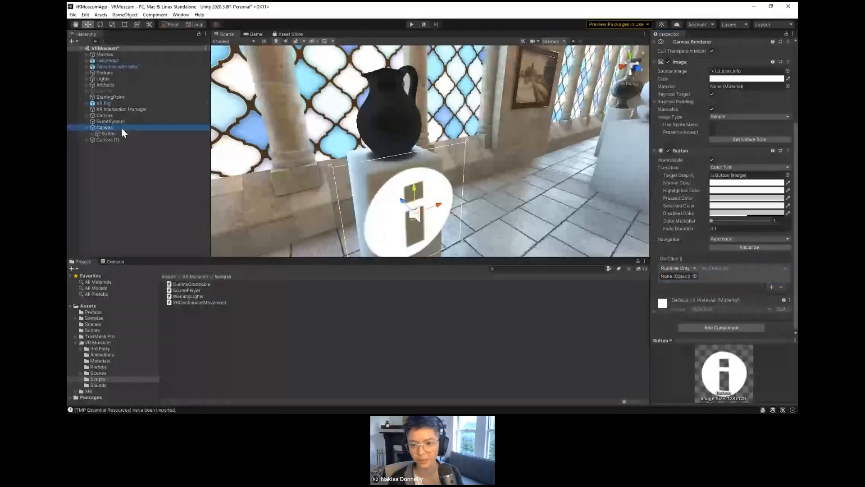
pyautogui.moveTo(122, 128); pyautogui.dragTo(675, 277)
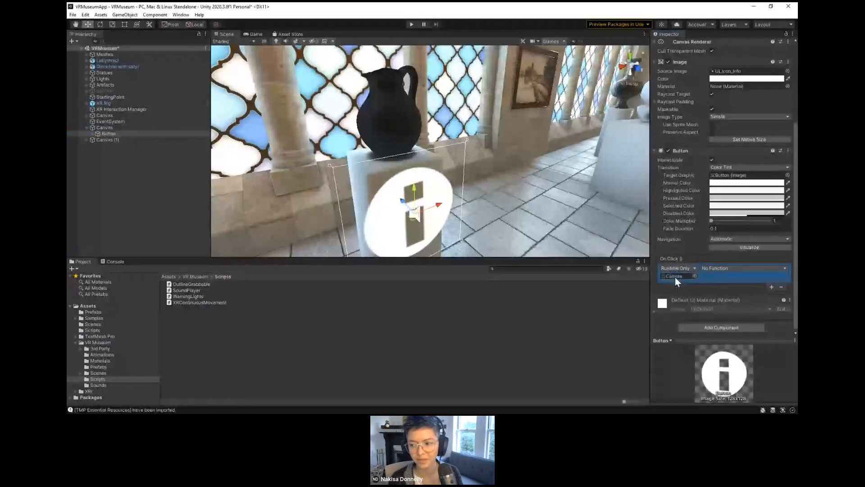
# Step: Set the On Click entry's function to SoundPlayer's ToggleSound()
pyautogui.click(715, 269)
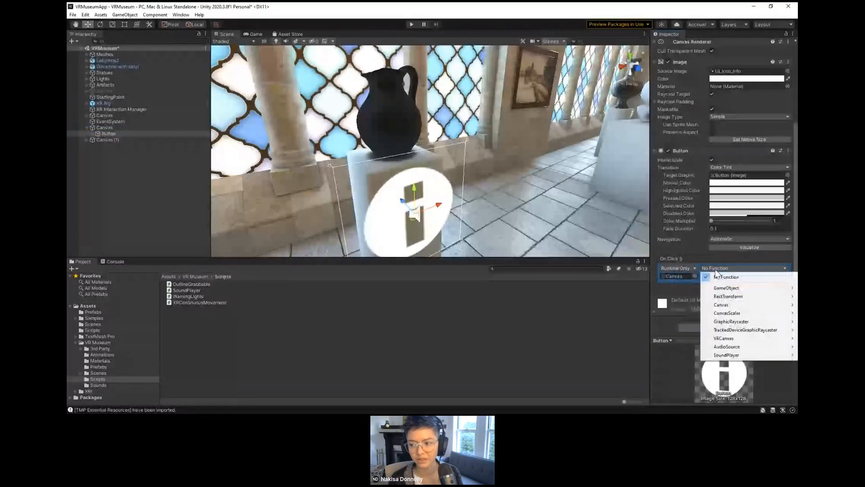
pyautogui.moveTo(725, 356)
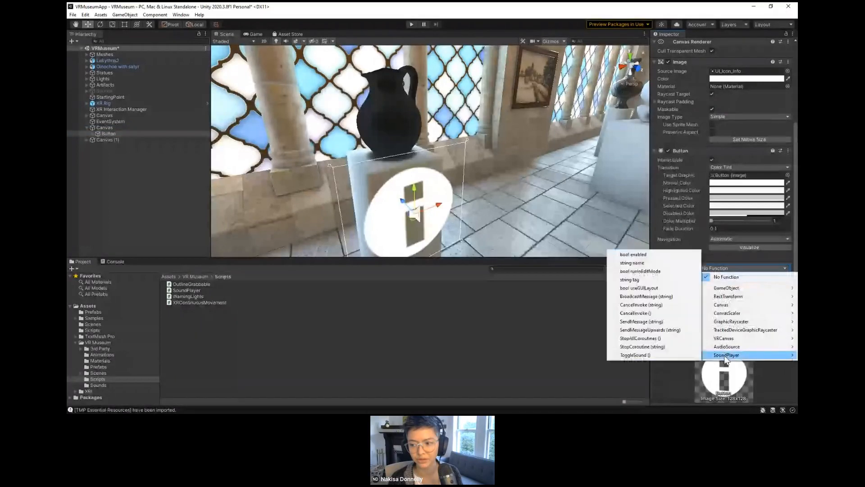
pyautogui.click(656, 356)
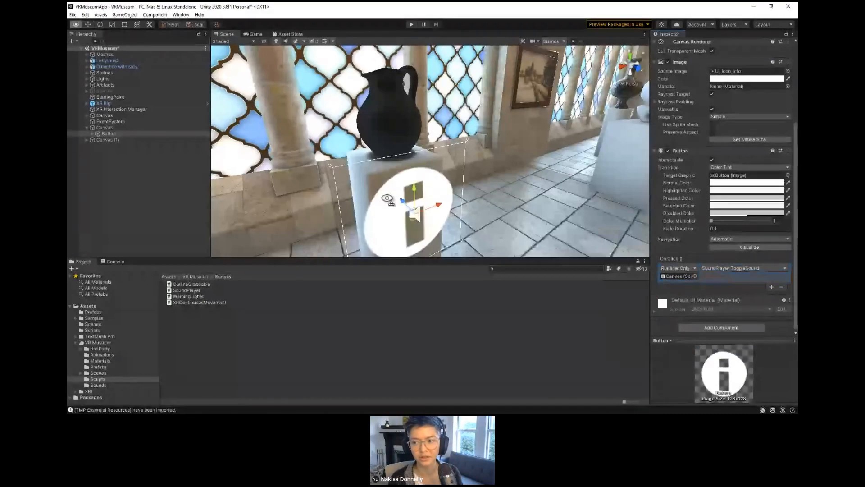
# Step: Attach the SoundPlayer script to Canvas (1), the second info button's canvas on the tall vessel's pedestal
pyautogui.moveTo(387, 199); pyautogui.dragTo(288, 227, button='right')
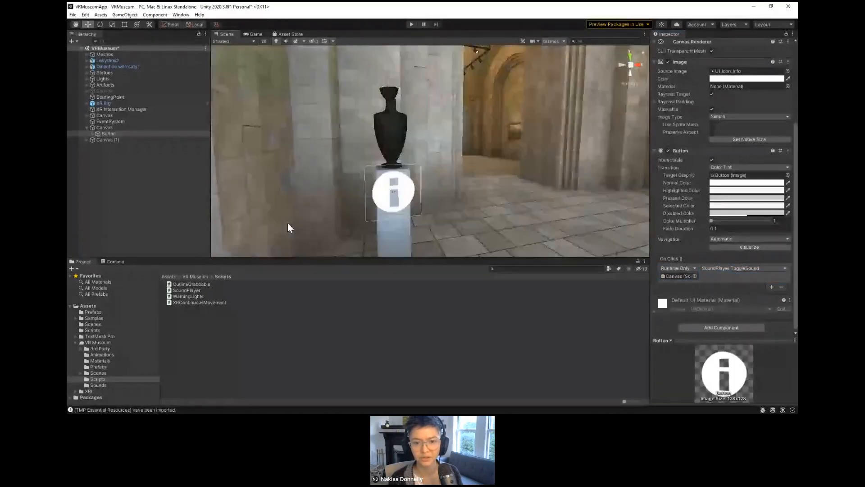
pyautogui.click(86, 139)
pyautogui.click(98, 146)
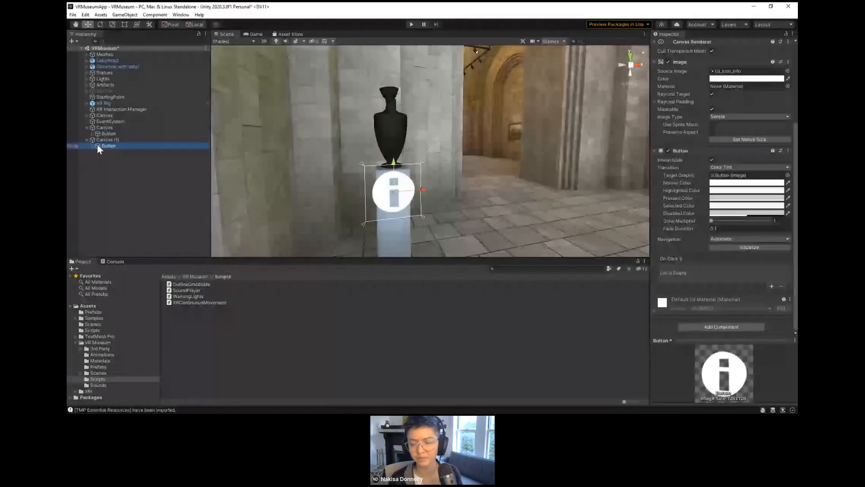
pyautogui.click(135, 140)
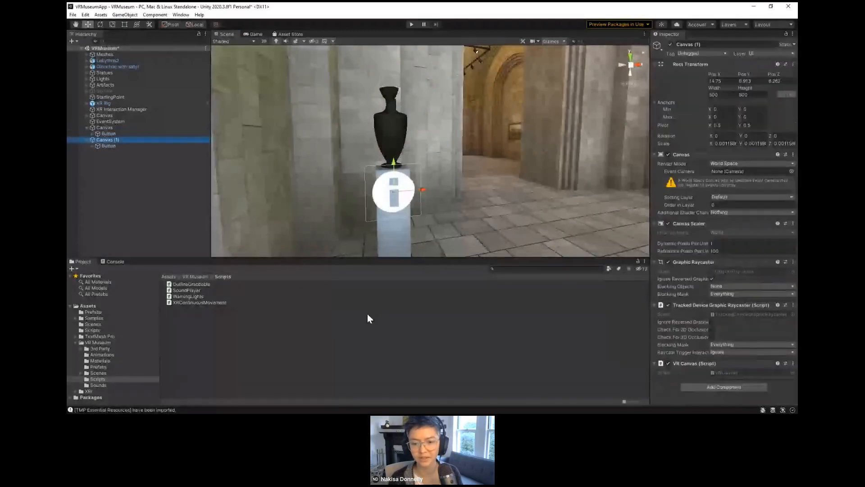
pyautogui.click(194, 291)
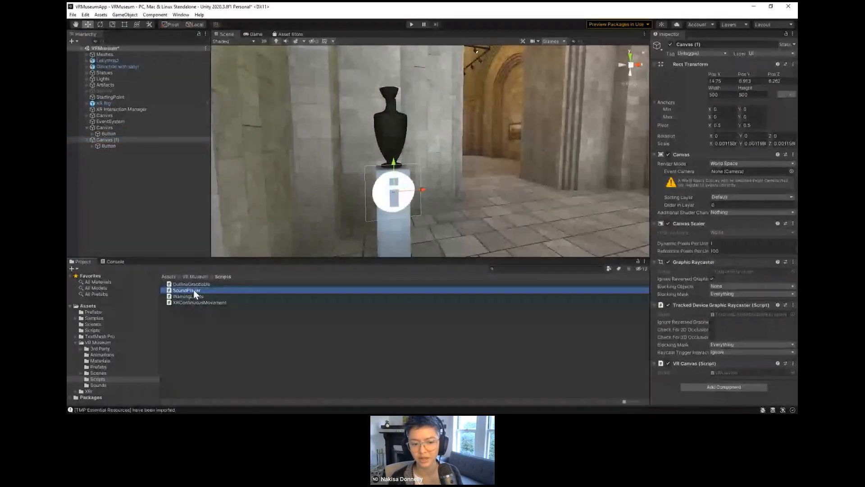
pyautogui.moveTo(195, 292); pyautogui.dragTo(668, 384)
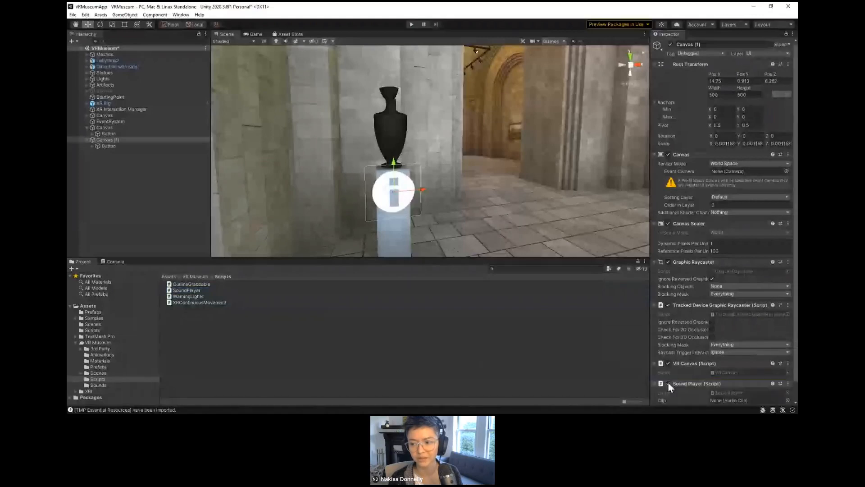
pyautogui.scroll(-2, 668, 383)
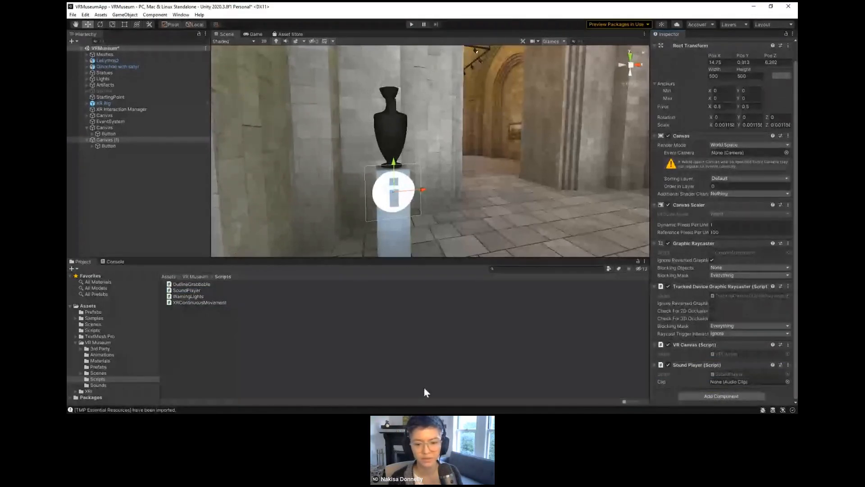
# Step: Assign the audio-lekathoy sound as the Sound Player's Clip on Canvas (1) and collapse its VR Canvas component
pyautogui.click(96, 384)
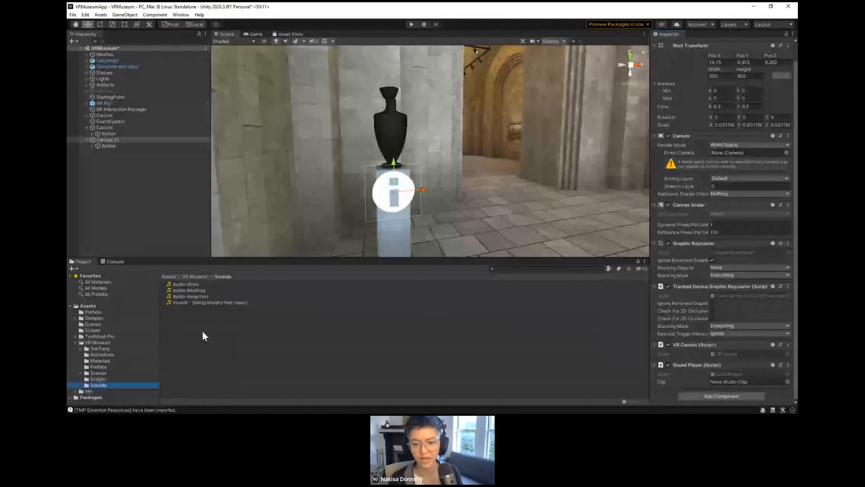
pyautogui.click(191, 291)
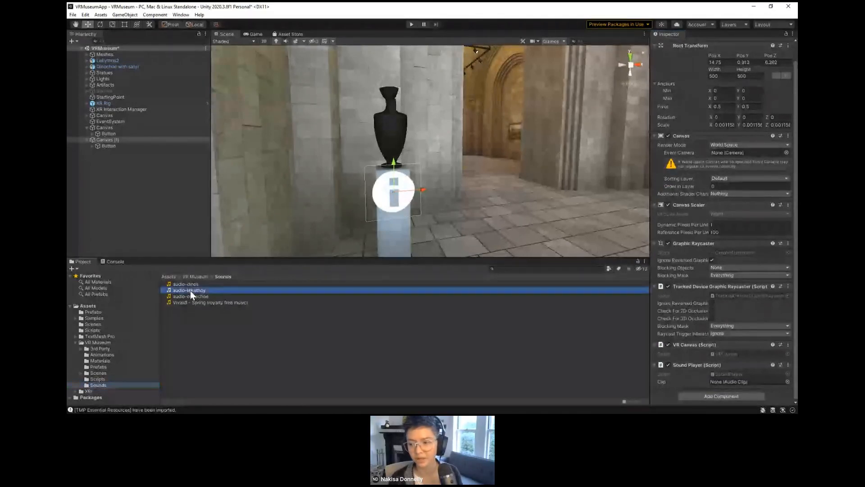
pyautogui.moveTo(190, 291); pyautogui.dragTo(726, 383)
pyautogui.click(724, 382)
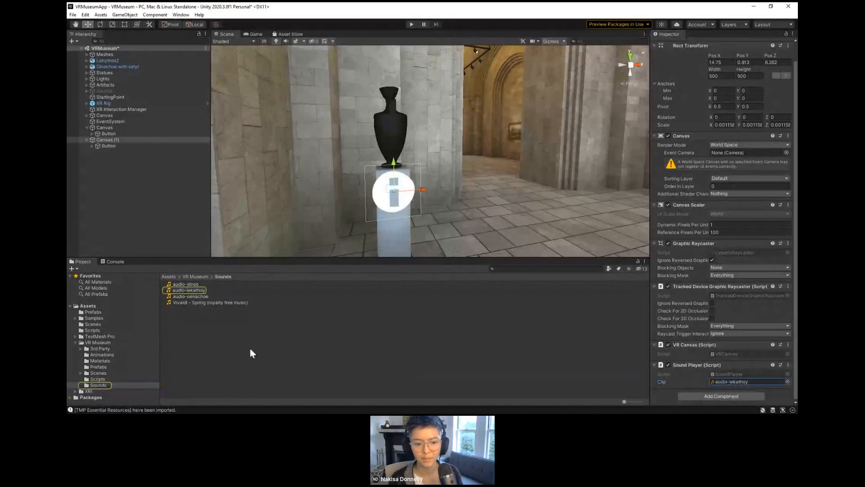
pyautogui.rightClick(662, 365)
pyautogui.click(688, 345)
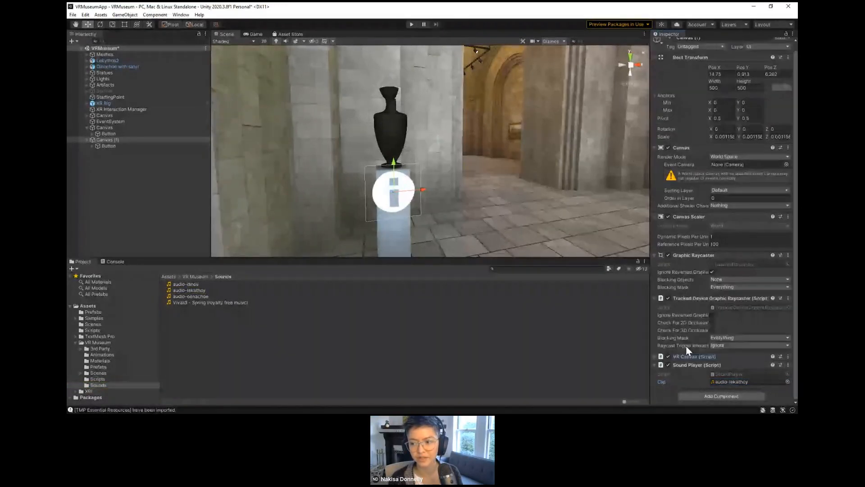
# Step: Expand Canvas (1)'s VR Canvas component and examine the XR Rig's Main Camera, LeftGrabController and RightGrabController, including the controllers' child objects
pyautogui.click(685, 356)
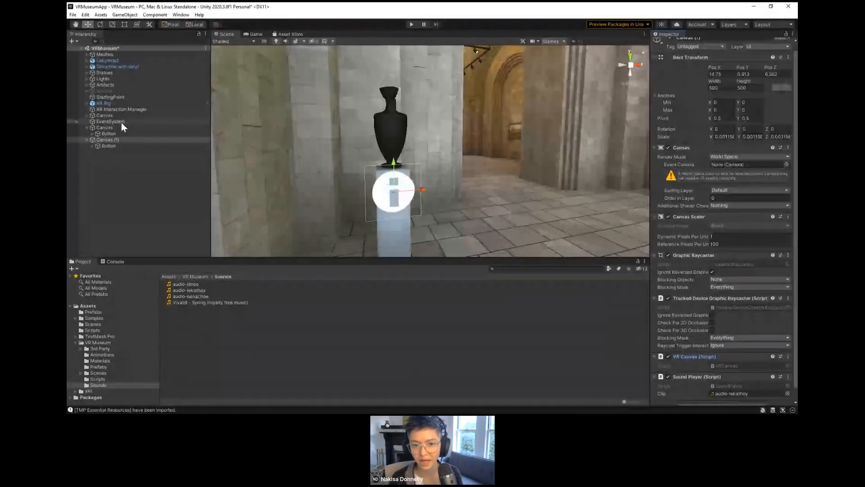
pyautogui.click(88, 104)
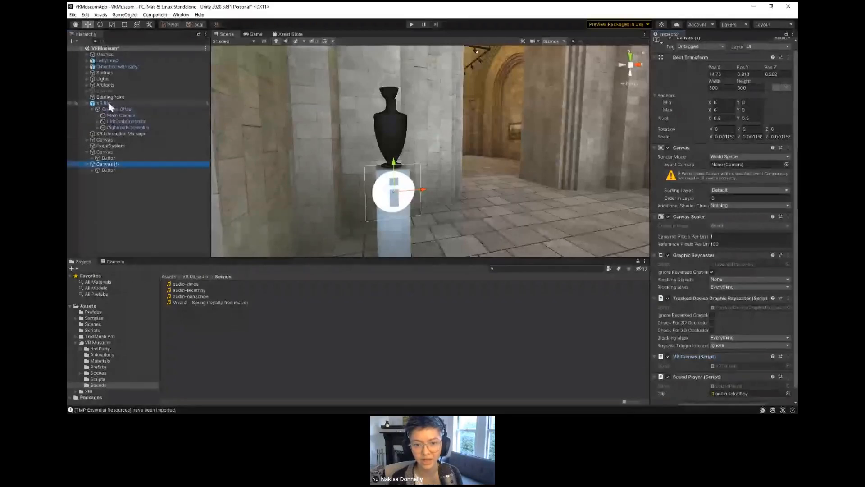
pyautogui.click(116, 115)
pyautogui.click(117, 121)
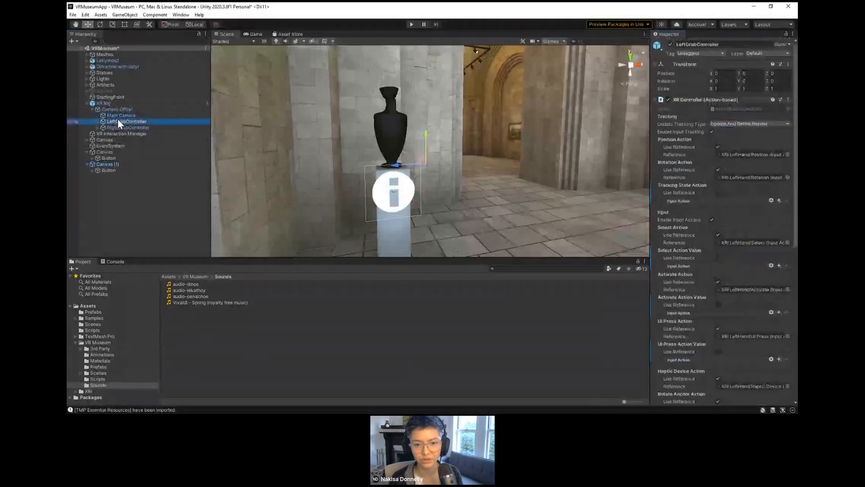
pyautogui.click(118, 127)
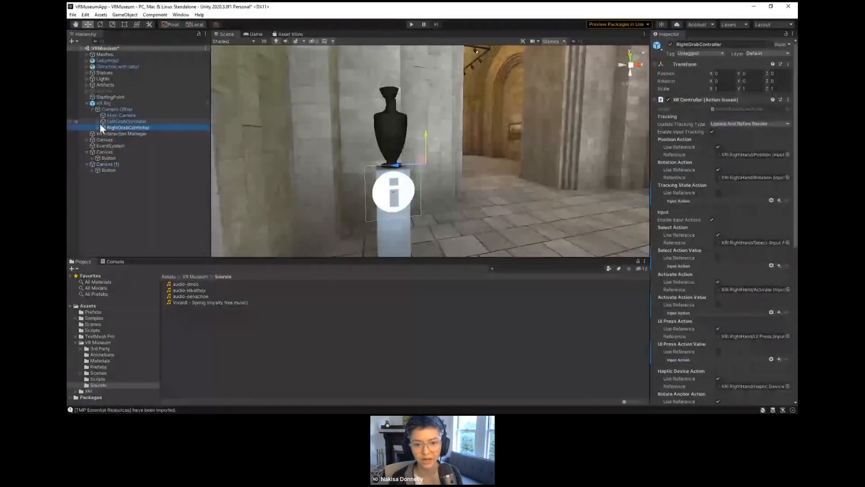
pyautogui.click(99, 123)
pyautogui.click(99, 165)
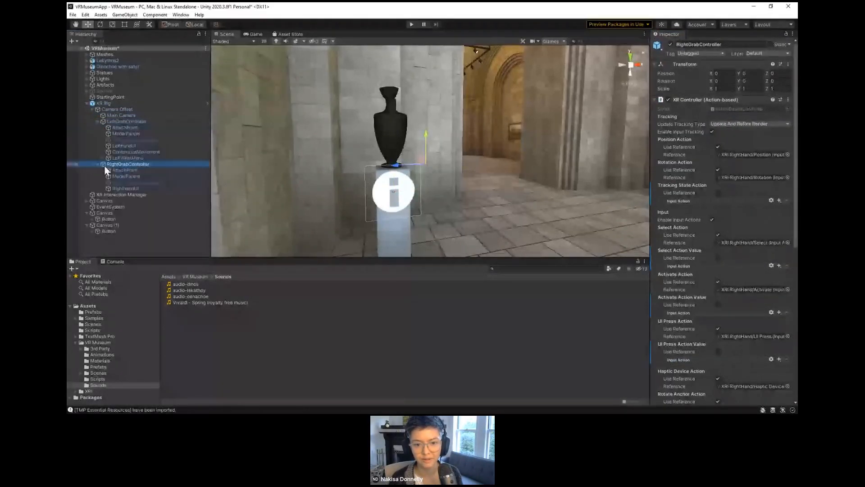
pyautogui.click(97, 164)
pyautogui.click(98, 121)
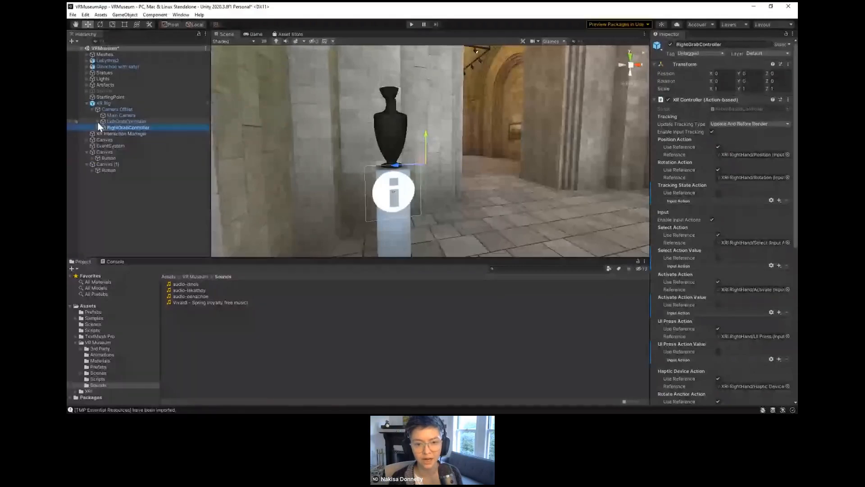
pyautogui.click(112, 106)
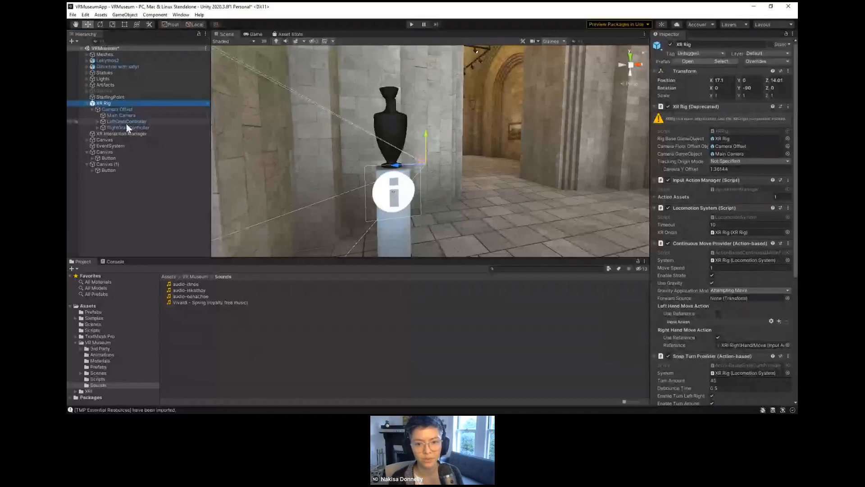
# Step: Examine LeftHandUI under LeftGrabController, including its XR Ray Interactor's Raycast Mask options, Line Renderer and XR Interactor Line Visual settings
pyautogui.click(98, 122)
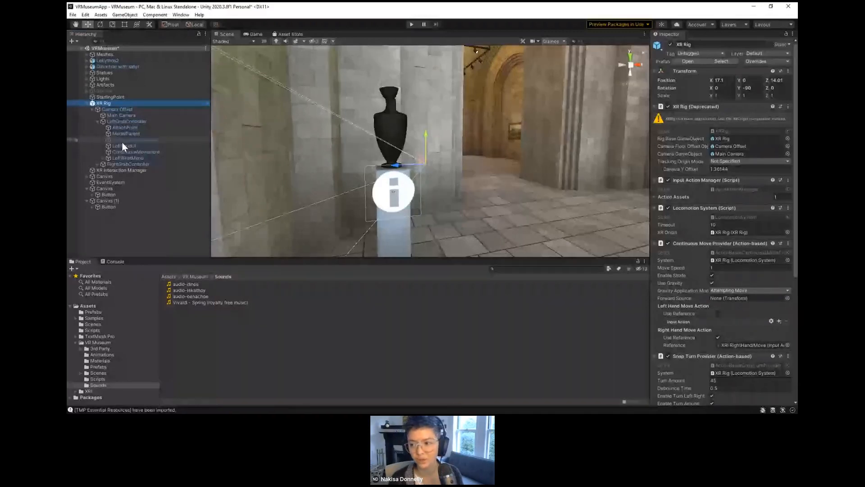
pyautogui.click(123, 146)
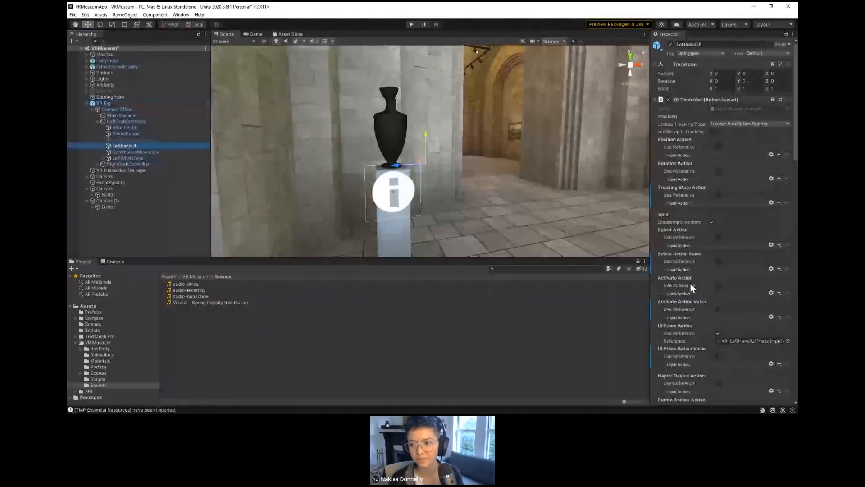
pyautogui.scroll(-10, 690, 283)
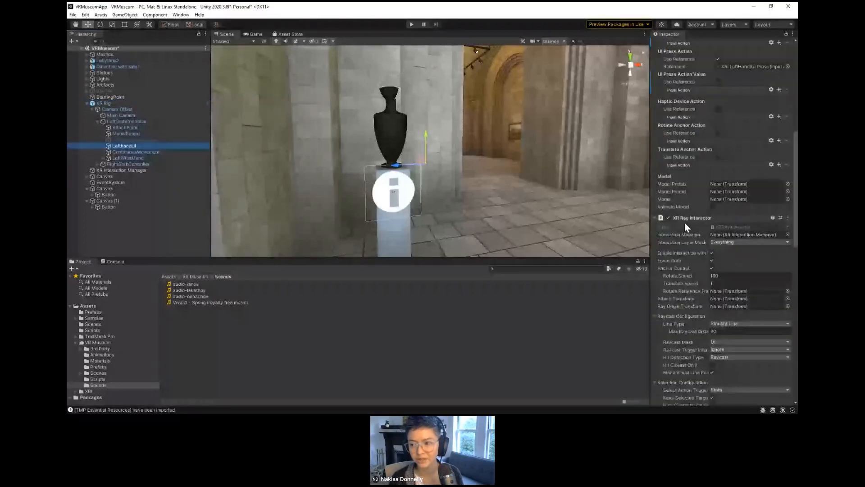
pyautogui.scroll(-5, 685, 222)
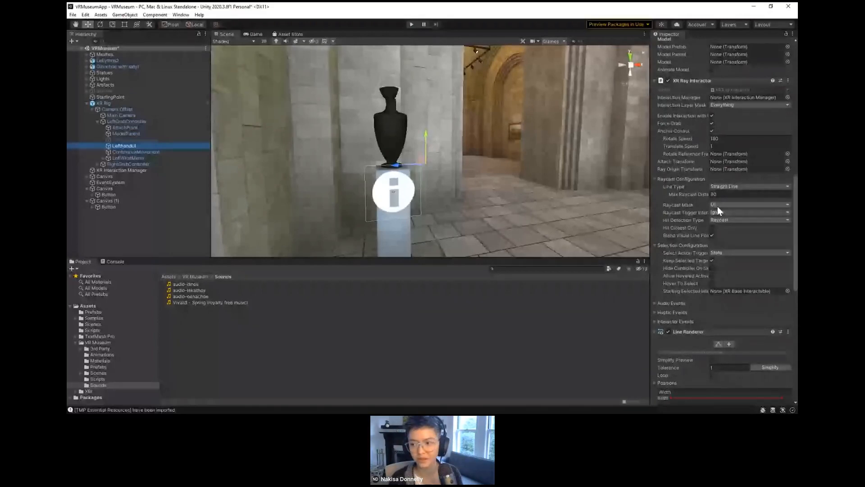
pyautogui.click(718, 207)
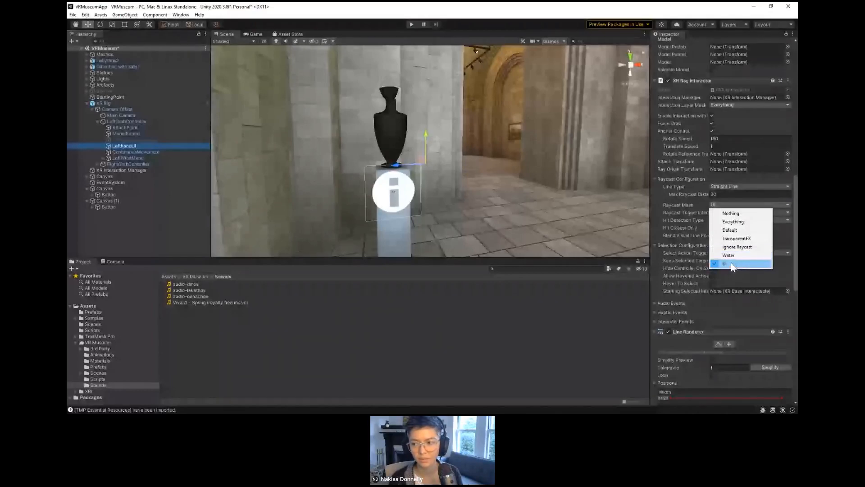
pyautogui.click(688, 202)
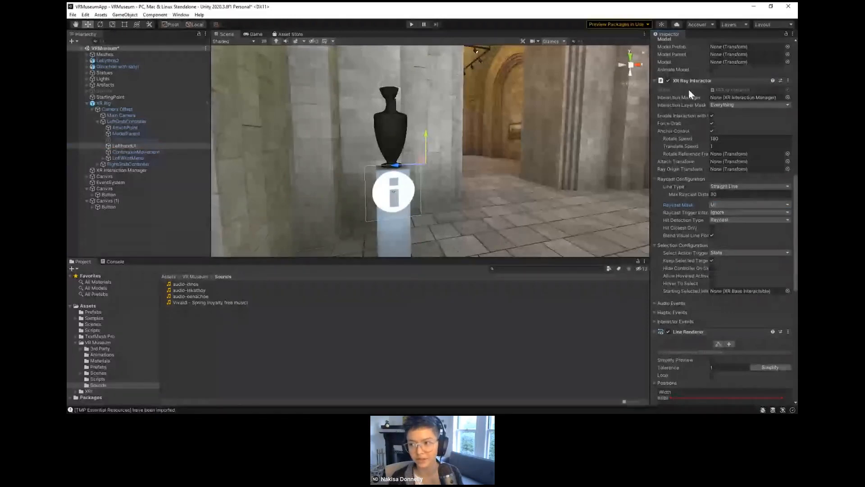
pyautogui.scroll(-5, 696, 186)
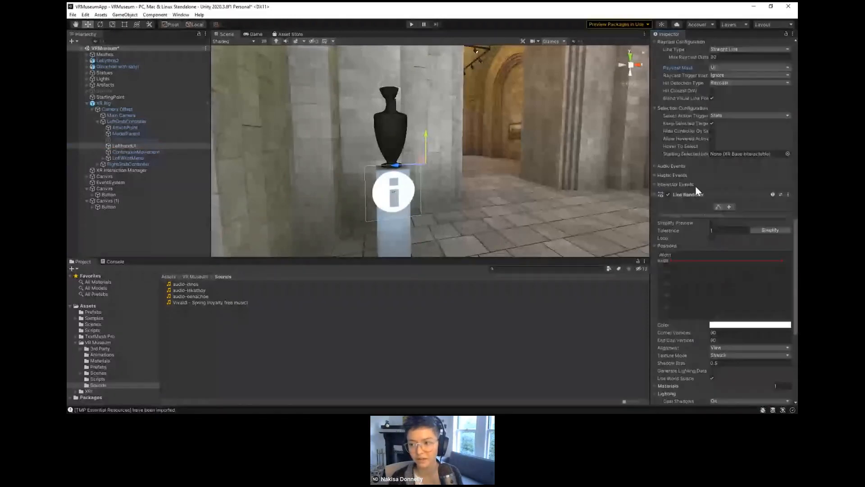
pyautogui.scroll(-7, 696, 186)
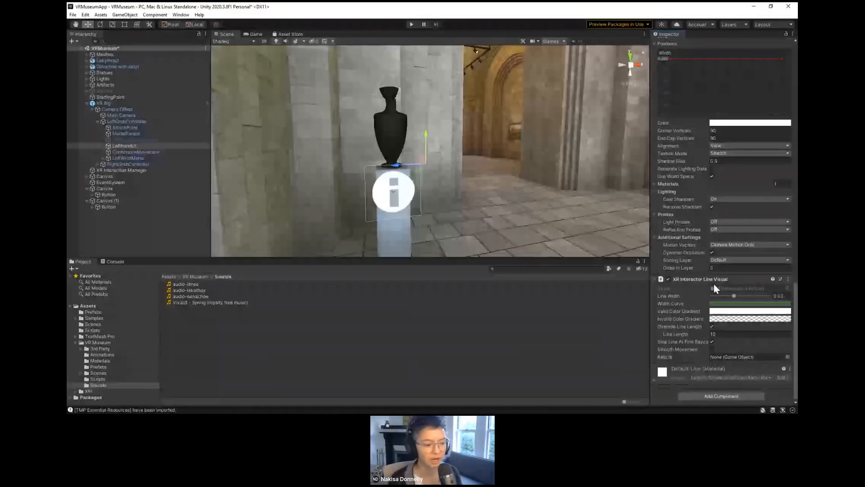
pyautogui.moveTo(707, 327)
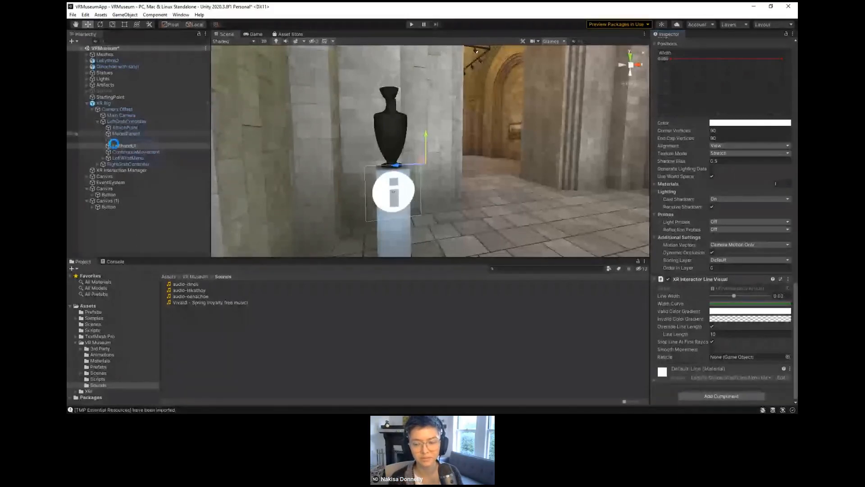
# Step: Review the components of the second info button, its parent Canvas (1) and the XR Rig's RightGrabController
pyautogui.click(382, 207)
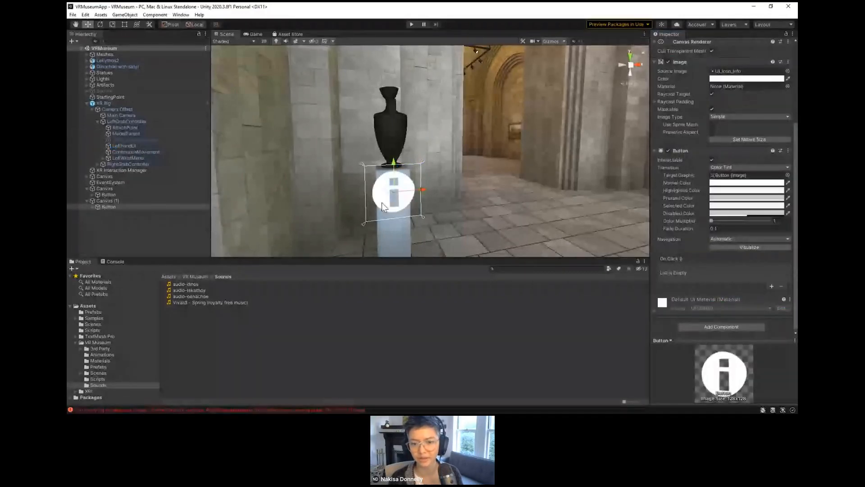
pyautogui.click(143, 200)
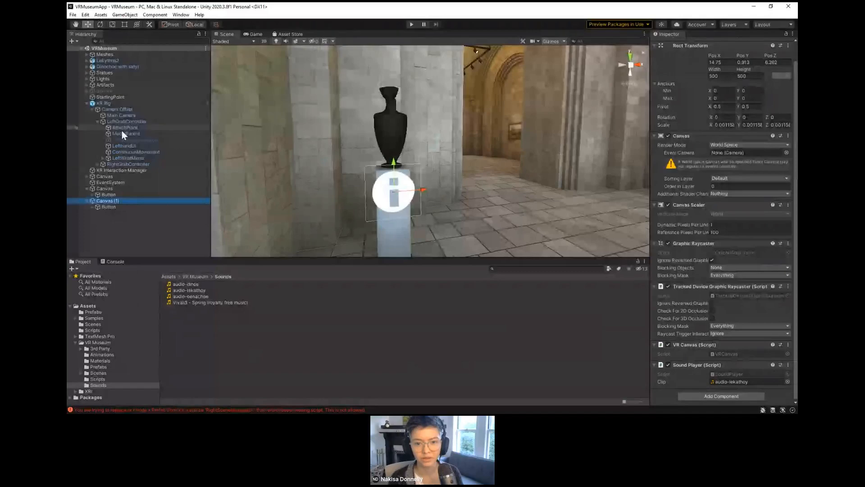
pyautogui.click(117, 165)
pyautogui.scroll(-10, 704, 338)
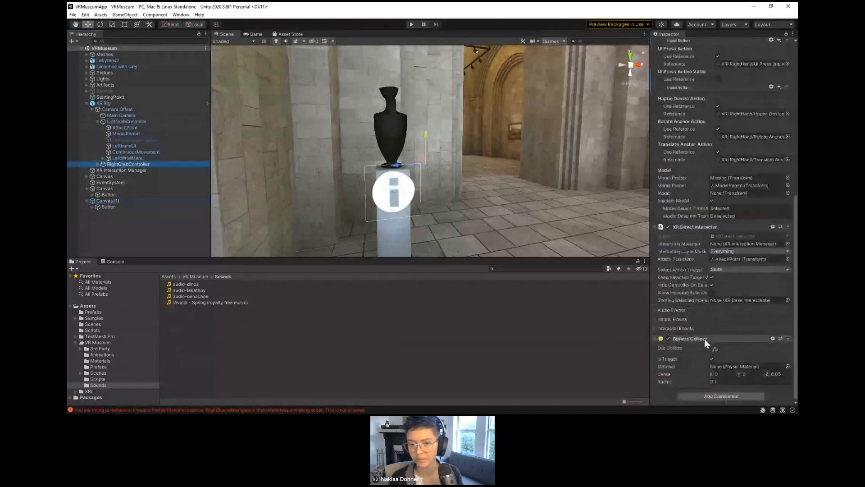
pyautogui.click(96, 165)
pyautogui.click(97, 165)
pyautogui.click(135, 158)
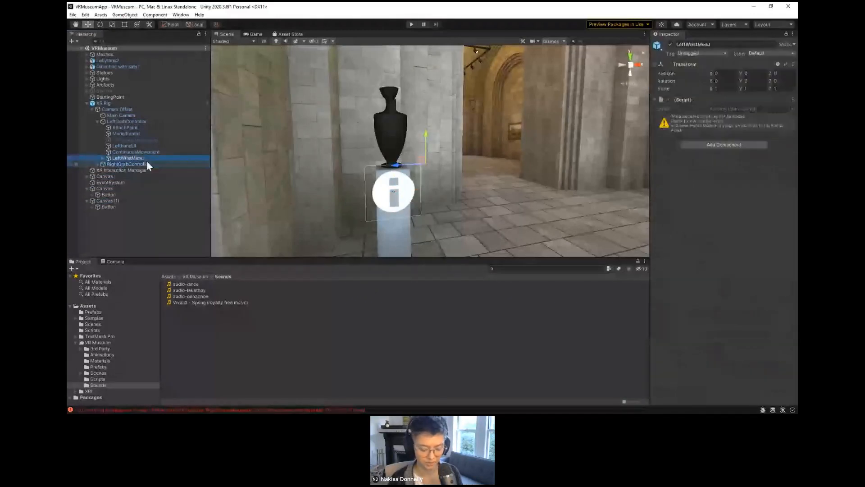
pyautogui.moveTo(134, 142); pyautogui.dragTo(134, 142)
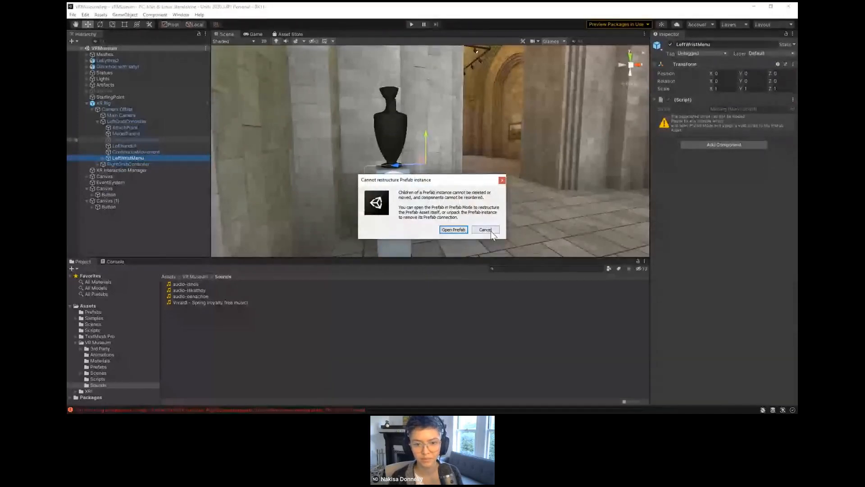
pyautogui.click(486, 230)
pyautogui.click(94, 122)
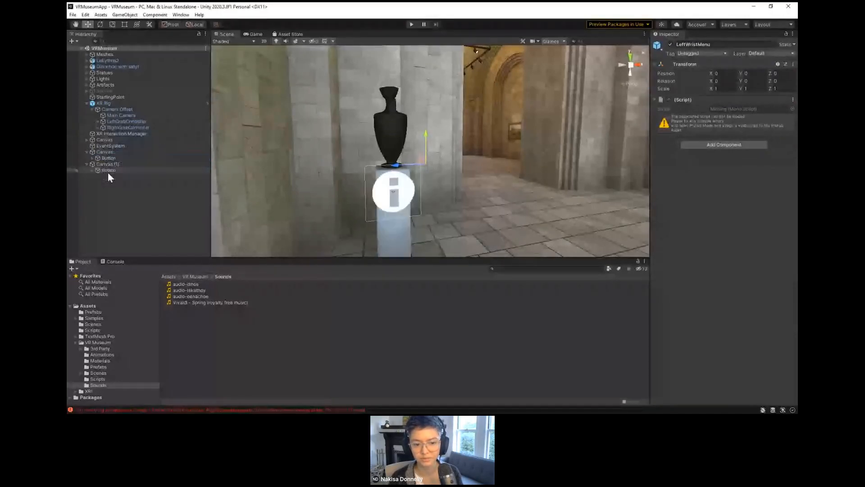
# Step: Add an On Click entry to the second info button with its parent Canvas (1) as the target object
pyautogui.click(107, 164)
pyautogui.scroll(-1, 702, 356)
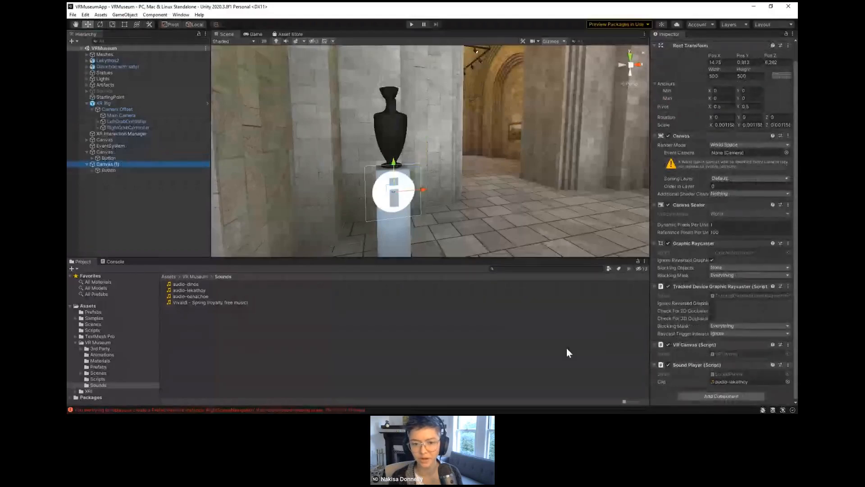
pyautogui.click(108, 170)
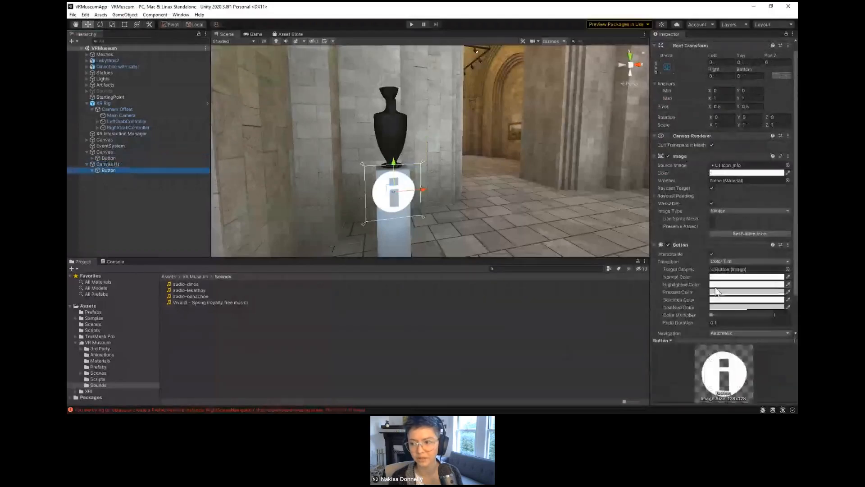
pyautogui.scroll(-3, 717, 292)
pyautogui.scroll(-1, 691, 288)
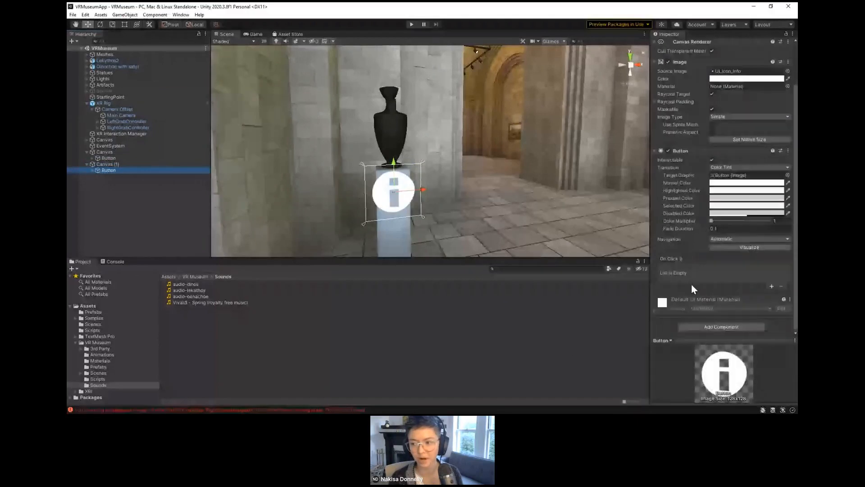
pyautogui.click(770, 286)
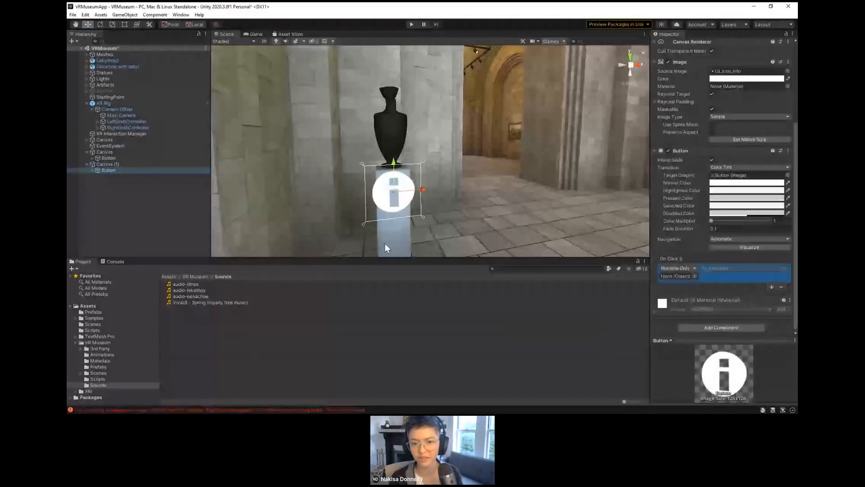
pyautogui.moveTo(118, 163); pyautogui.dragTo(674, 276)
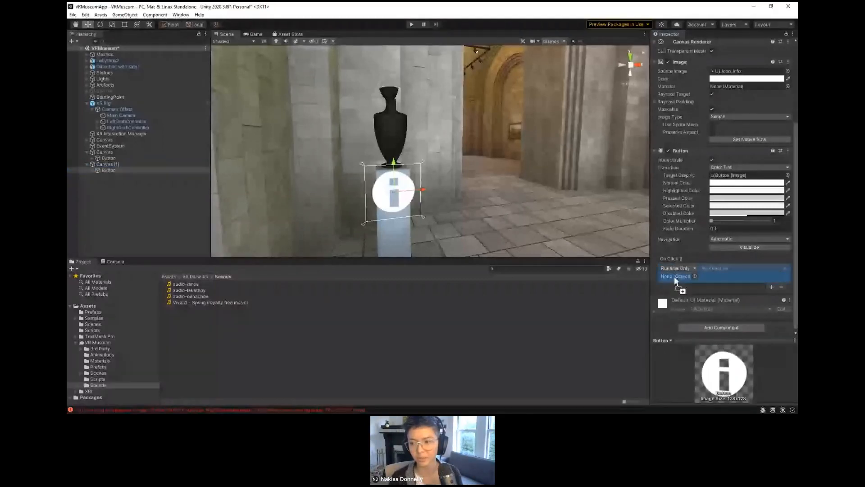
# Step: Set the second info button's On Click function to SoundPlayer's ToggleSound()
pyautogui.click(717, 269)
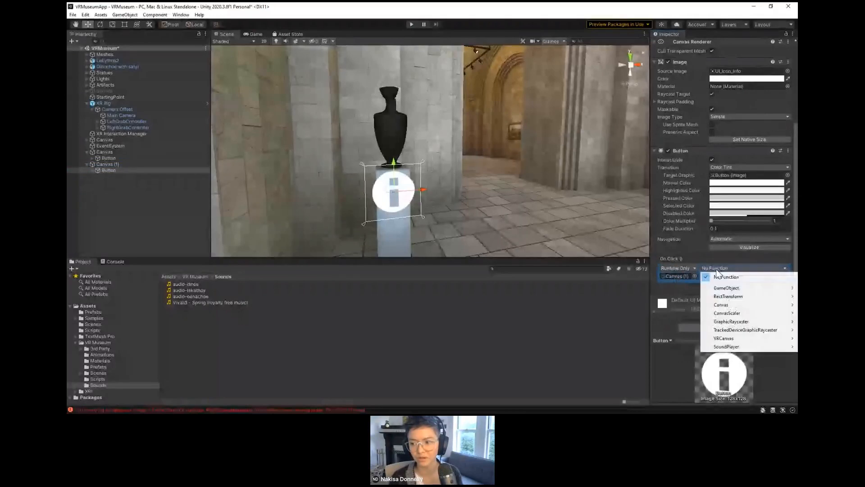
pyautogui.moveTo(727, 347)
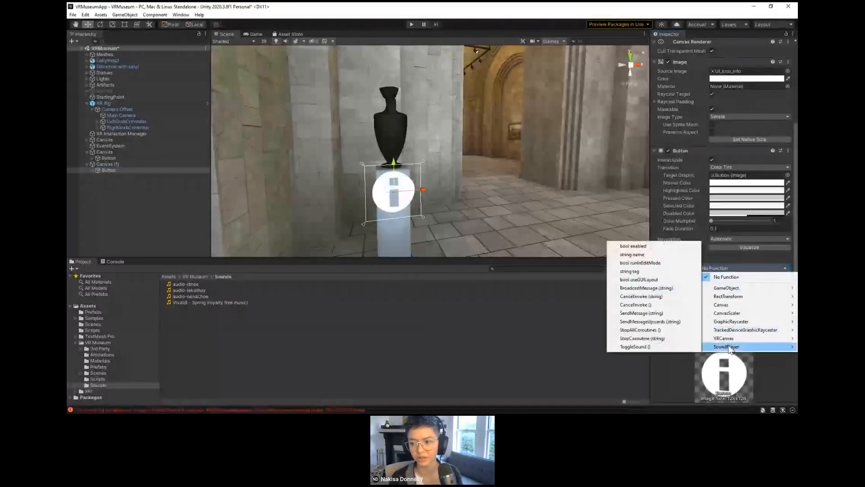
pyautogui.click(676, 347)
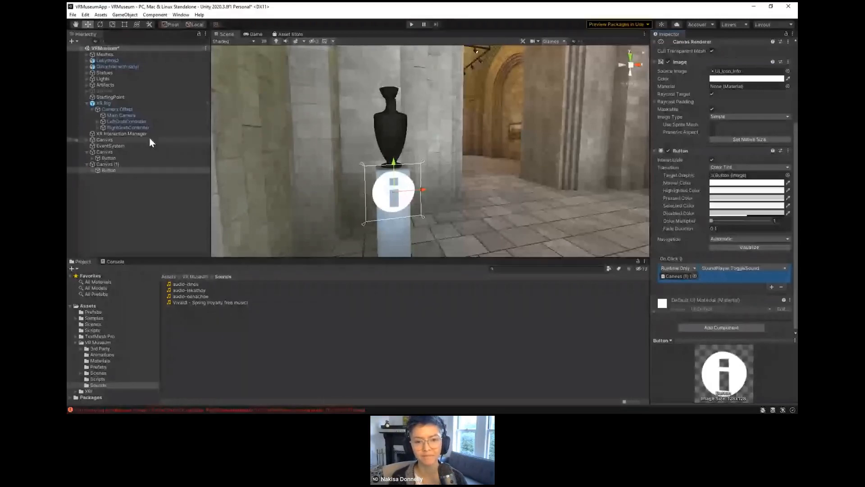
# Step: Examine the XR Rig's components, including its Locomotion System, Continuous Move Provider and Snap Turn Provider settings
pyautogui.click(128, 103)
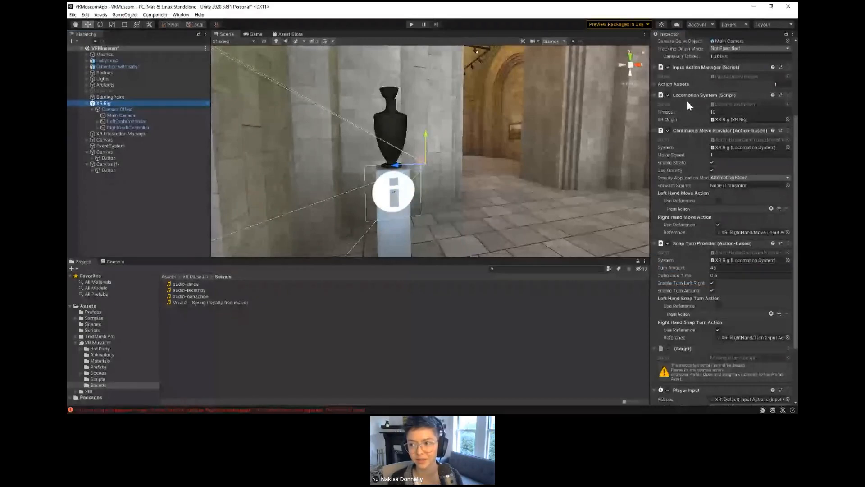
pyautogui.scroll(3, 693, 177)
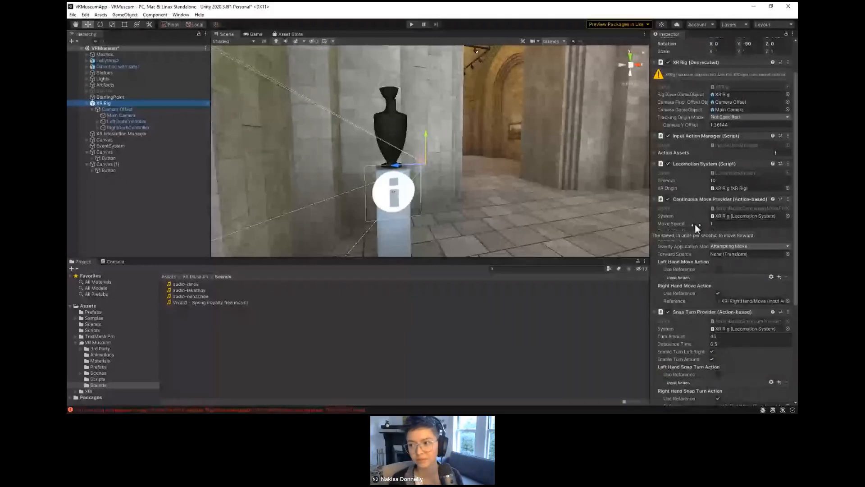
pyautogui.scroll(3, 695, 224)
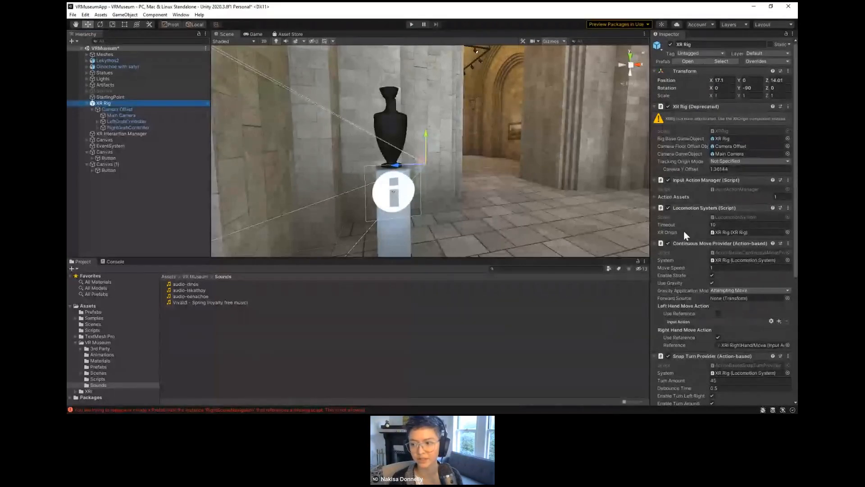
pyautogui.scroll(-3, 693, 259)
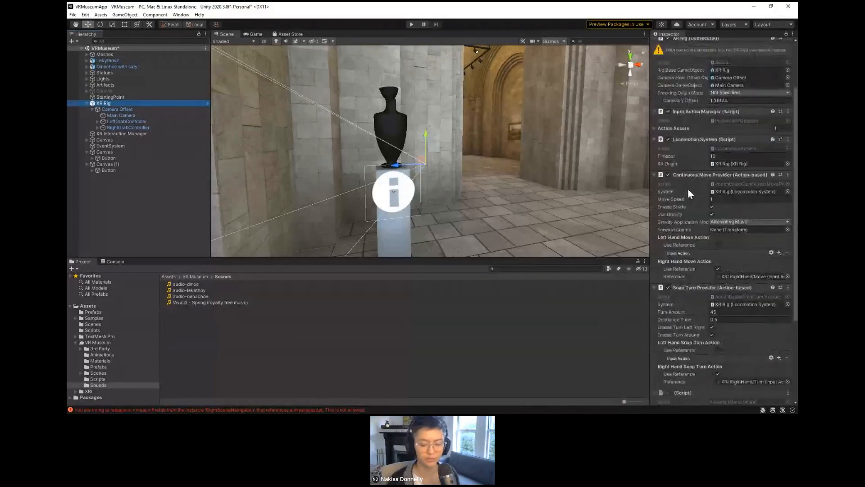
pyautogui.moveTo(688, 192)
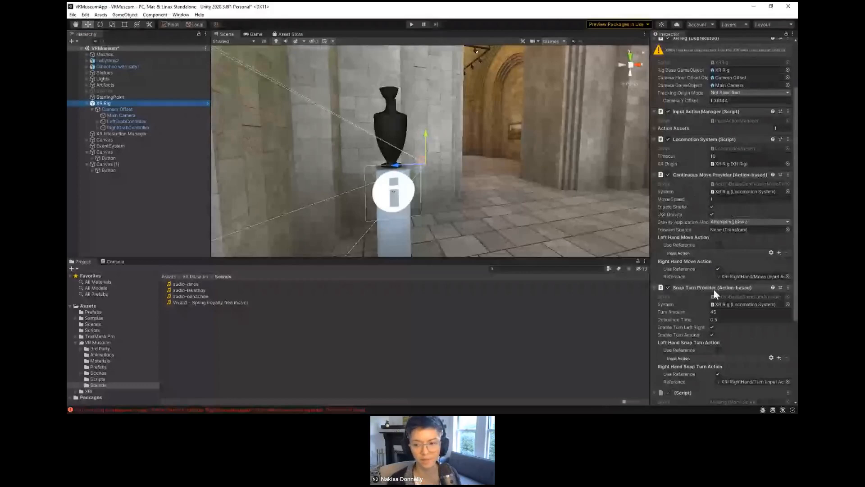
# Step: Collapse the XR Rig's Camera Offset children in the hierarchy and save the VRMuseum scene
pyautogui.click(92, 109)
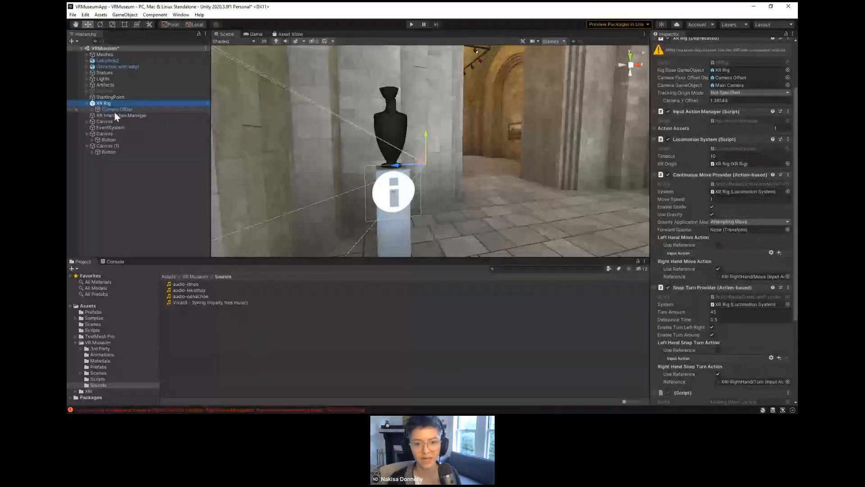
pyautogui.click(94, 109)
pyautogui.click(100, 106)
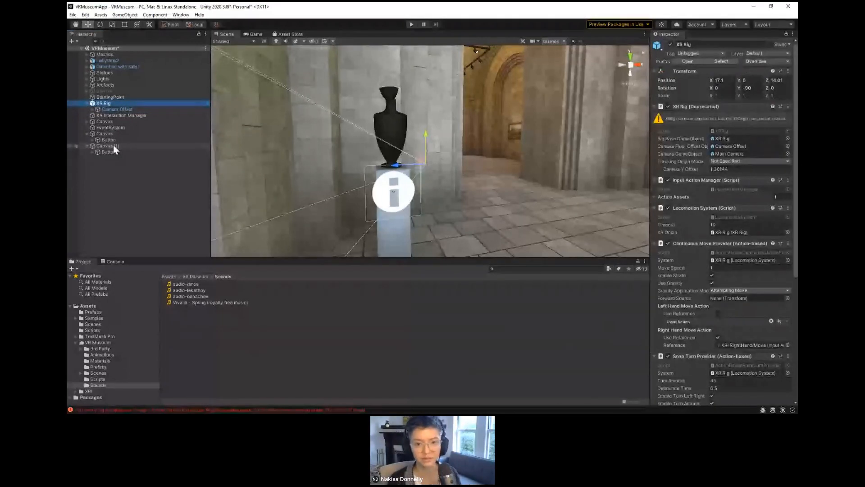
pyautogui.hotkey('ctrl', 's')
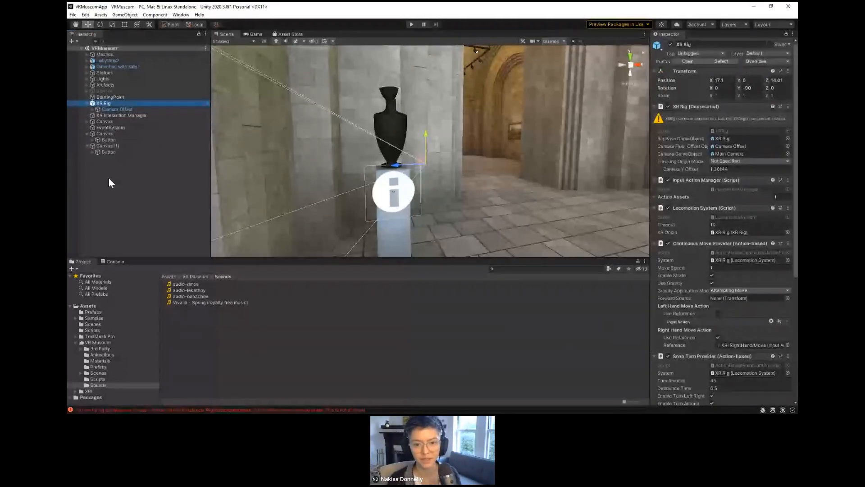
# Step: Review Canvas (1)'s VR Canvas and Sound Player components and its button's On Click entry
pyautogui.click(107, 146)
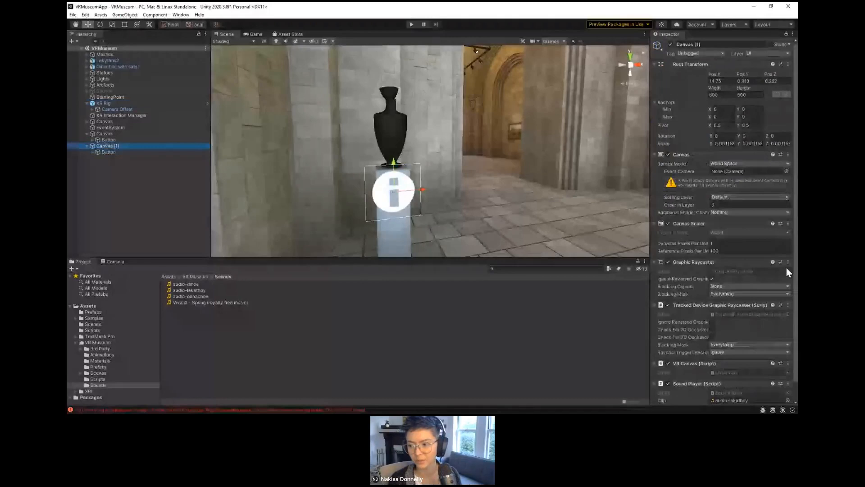
pyautogui.scroll(-2, 787, 270)
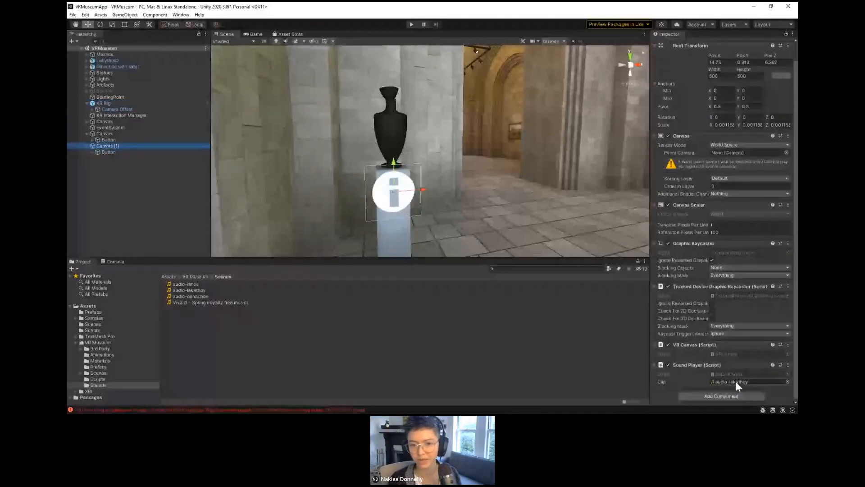
pyautogui.click(175, 153)
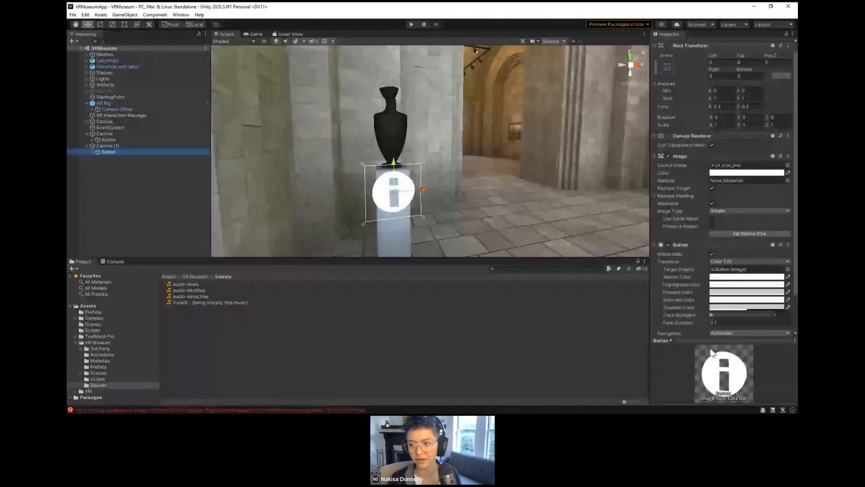
pyautogui.scroll(-5, 708, 292)
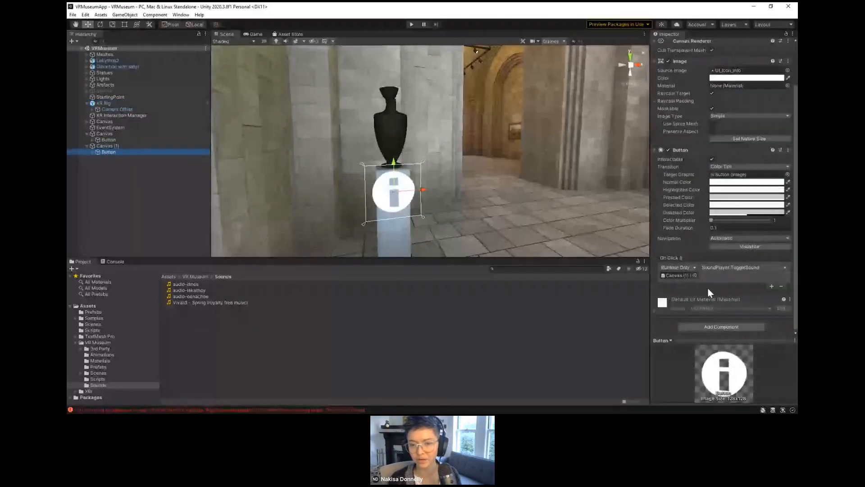
pyautogui.click(147, 147)
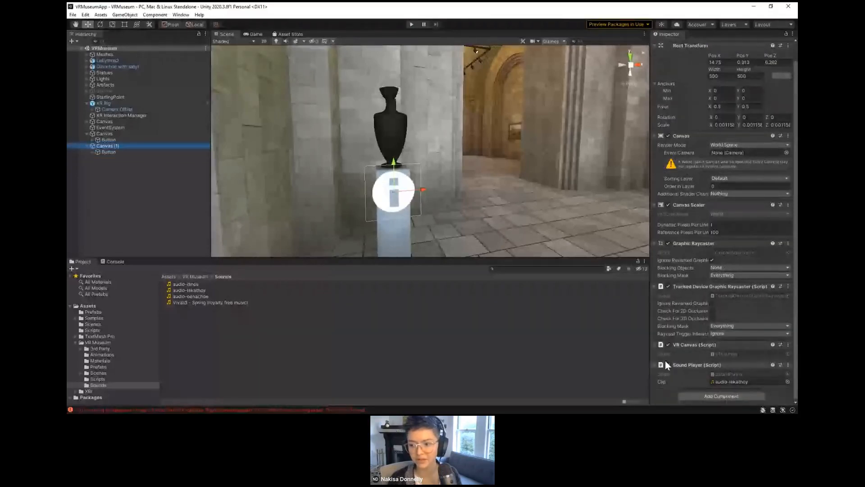
# Step: Switch to Visual Studio and review the VRCanvas script's RequireComponent attribute, OnEnable method and worldCamera assignment
pyautogui.hotkey('alt', 'Tab')
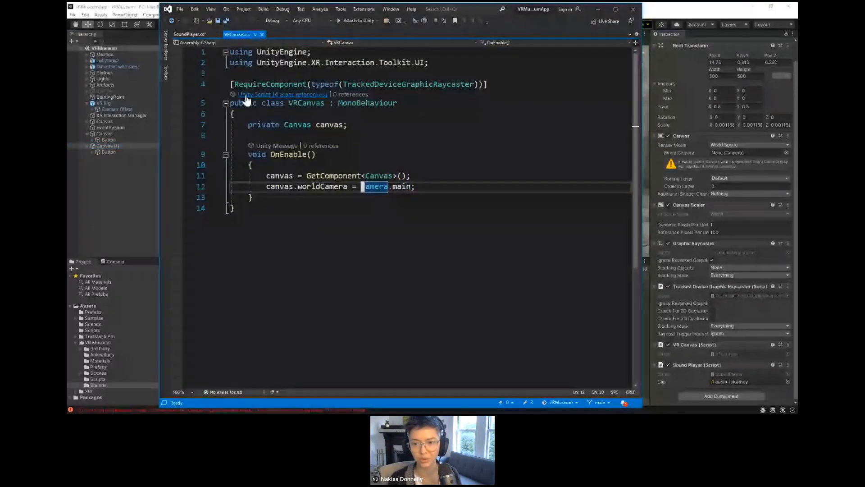
pyautogui.moveTo(220, 85); pyautogui.dragTo(296, 90)
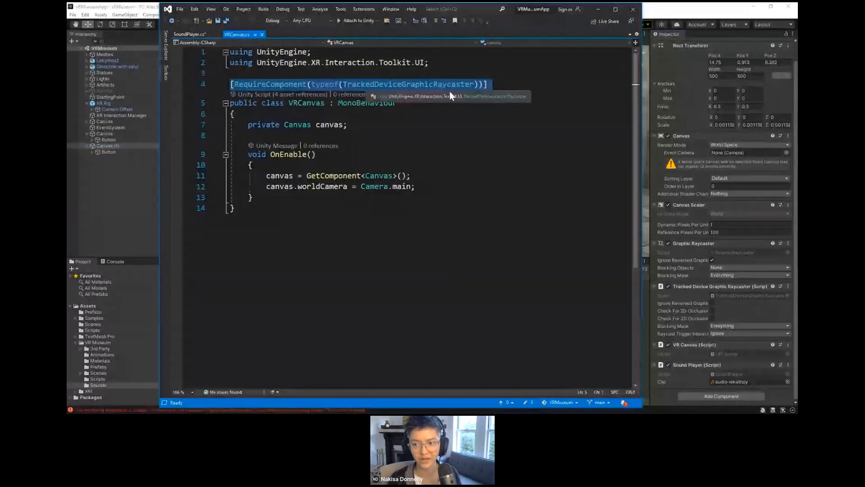
pyautogui.keyDown('shift'); pyautogui.click(490, 85); pyautogui.keyUp('shift')
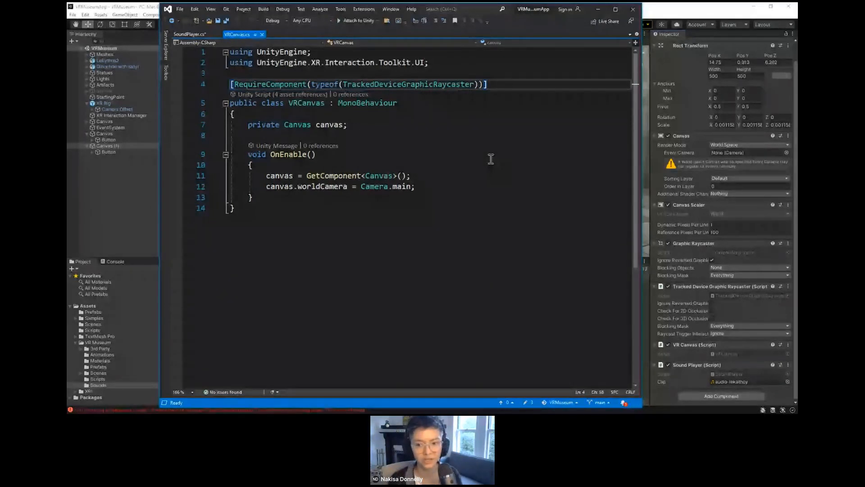
pyautogui.click(283, 155)
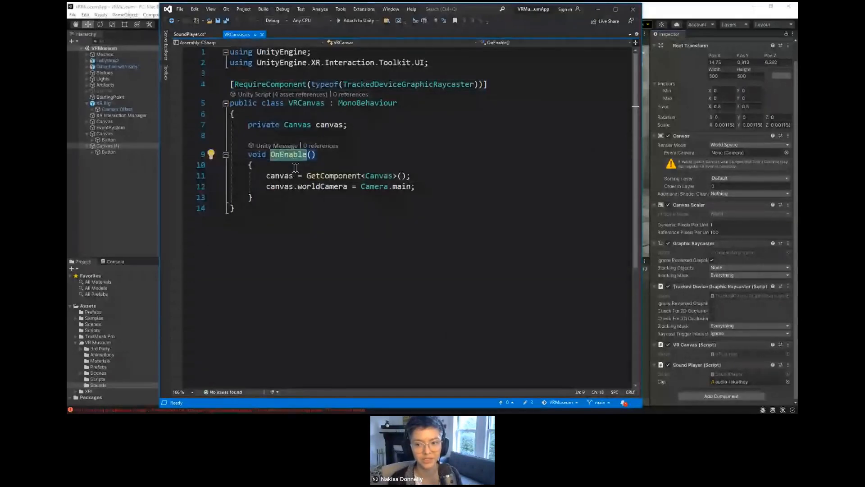
pyautogui.moveTo(276, 186)
pyautogui.moveTo(266, 186); pyautogui.dragTo(412, 187)
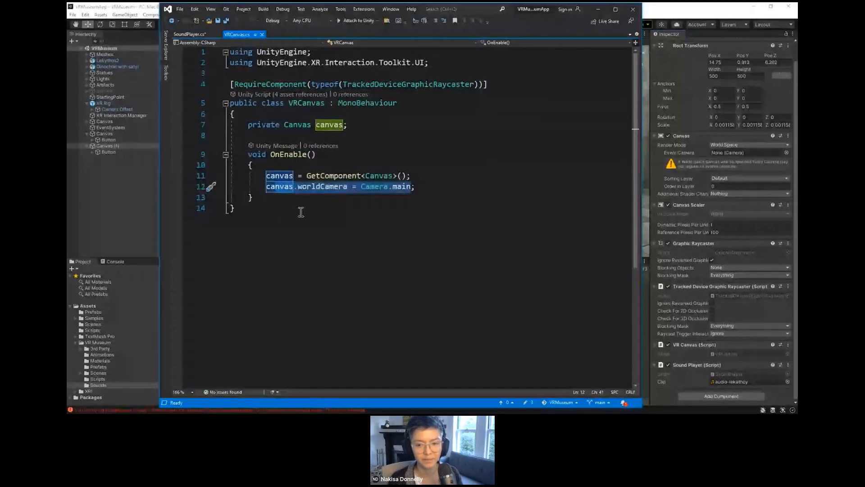
pyautogui.click(290, 187)
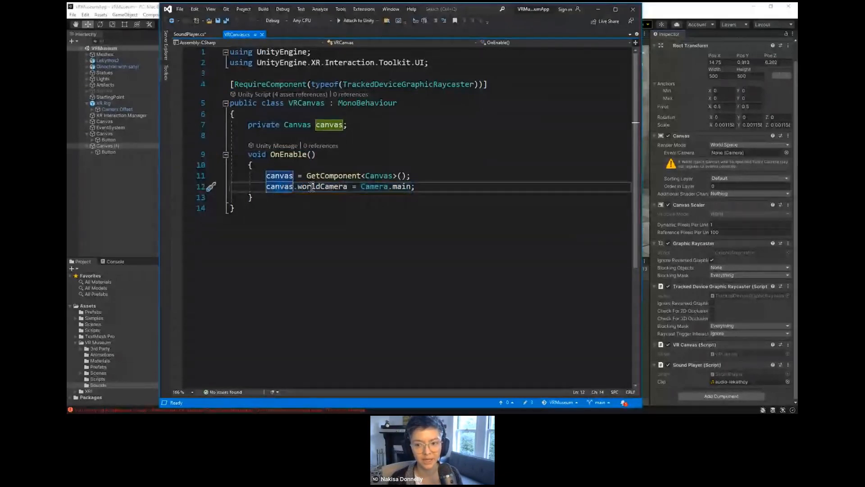
pyautogui.moveTo(312, 187); pyautogui.dragTo(404, 187)
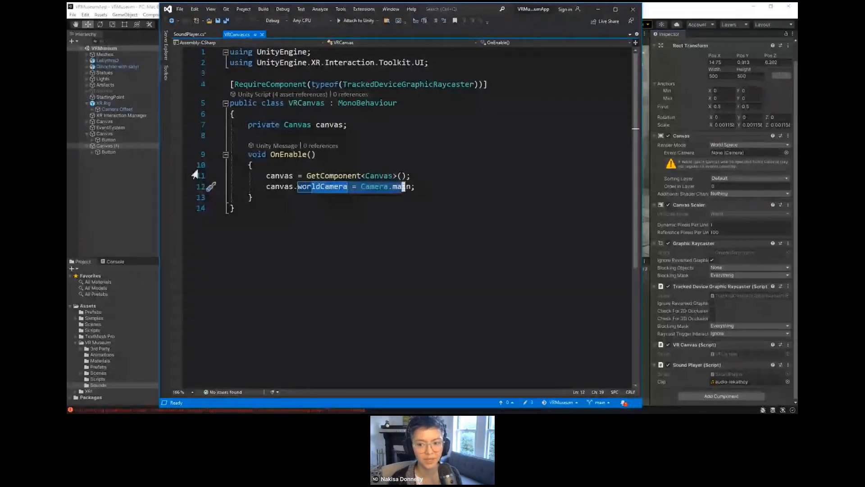
# Step: Switch back to Unity and compare the components of the world-space canvases and the EventSystem
pyautogui.click(121, 146)
pyautogui.click(115, 134)
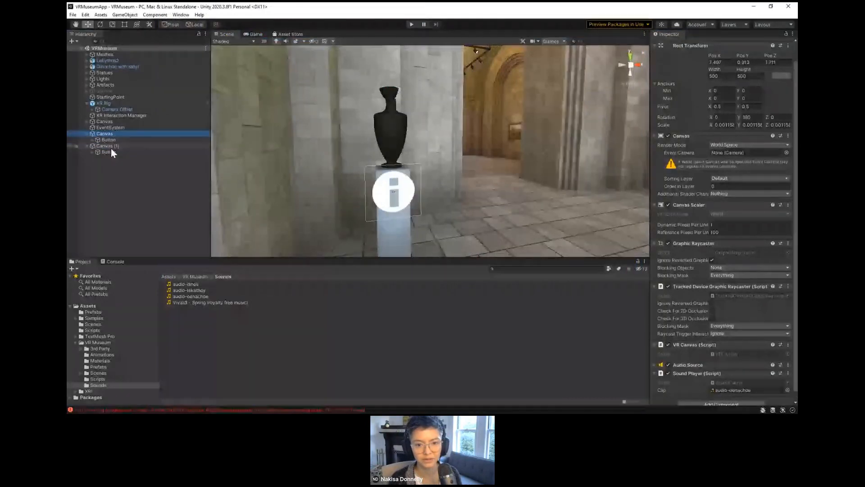
pyautogui.click(110, 147)
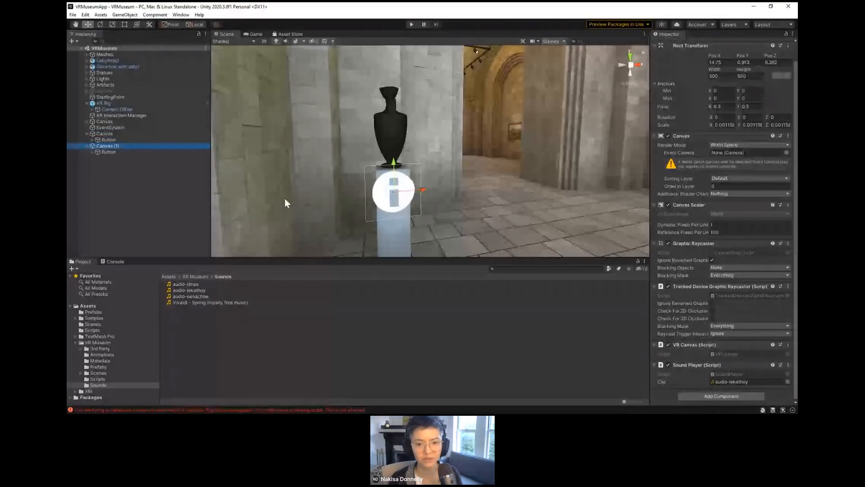
pyautogui.click(124, 129)
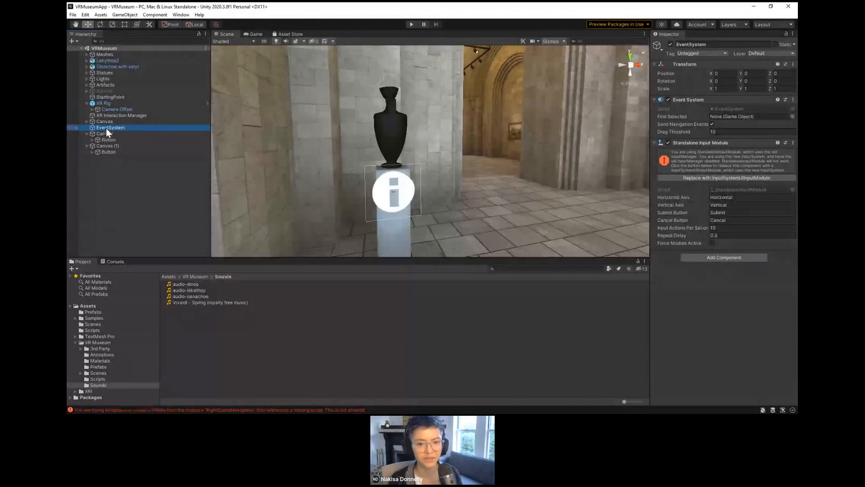
pyautogui.press('Up')
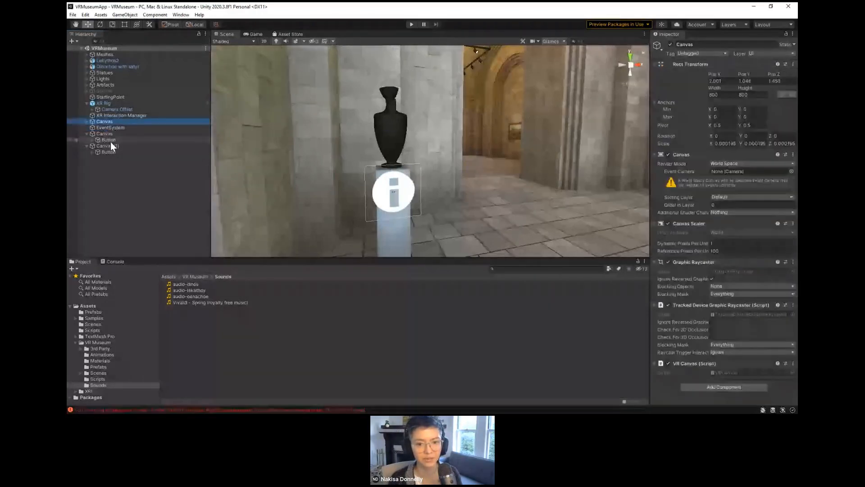
pyautogui.click(108, 145)
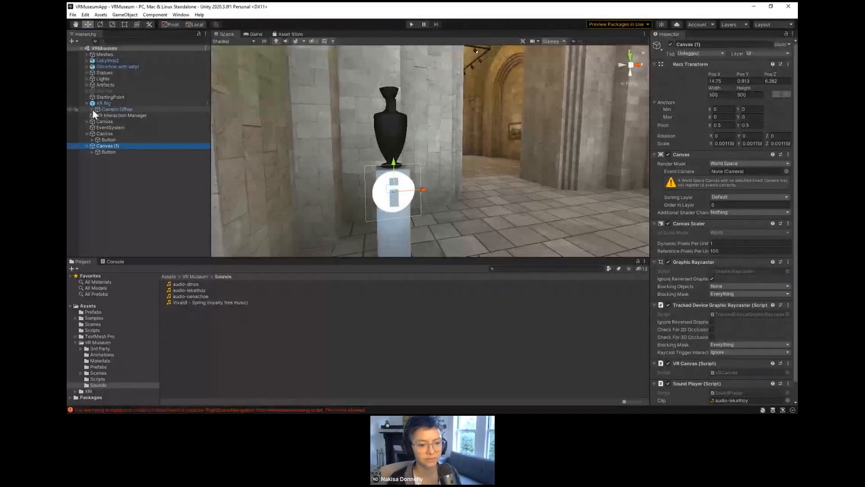
# Step: Clear the hierarchy selection and test the museum scene briefly in Play mode
pyautogui.click(137, 230)
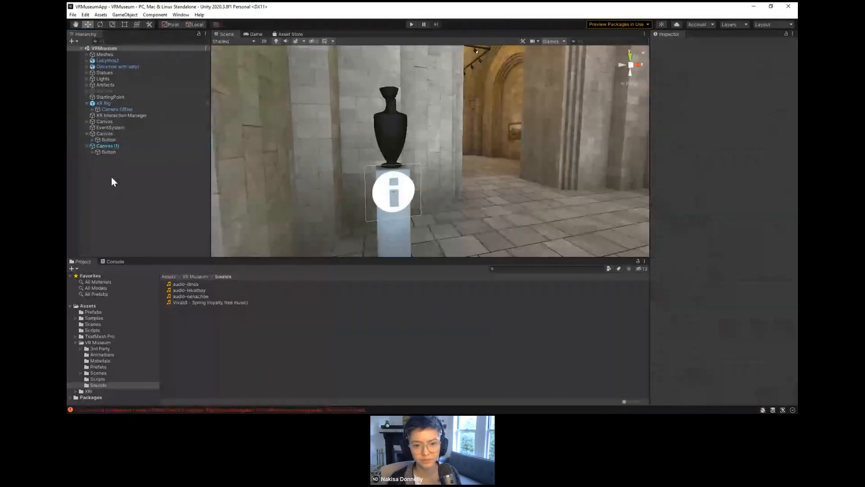
pyautogui.click(101, 91)
pyautogui.click(139, 202)
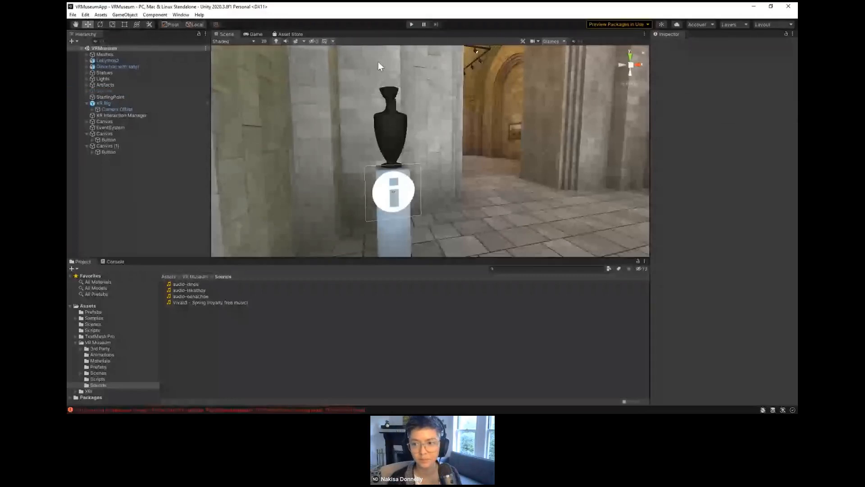
pyautogui.hotkey('ctrl', 'p')
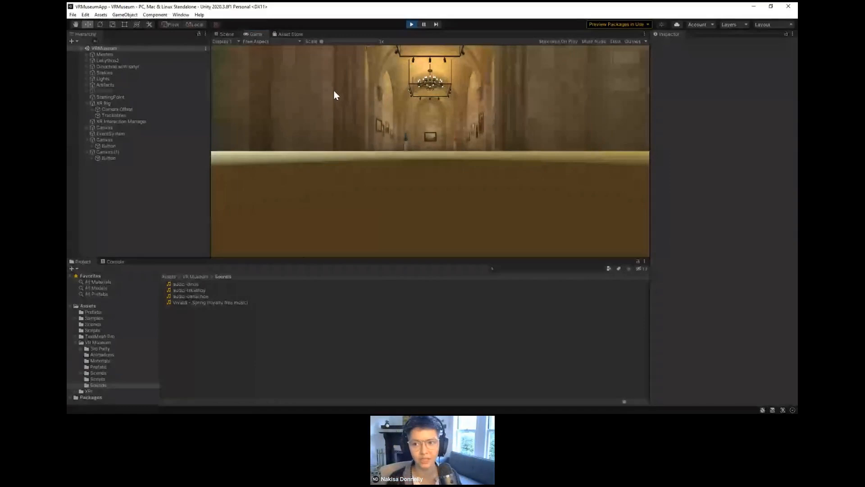
pyautogui.click(412, 25)
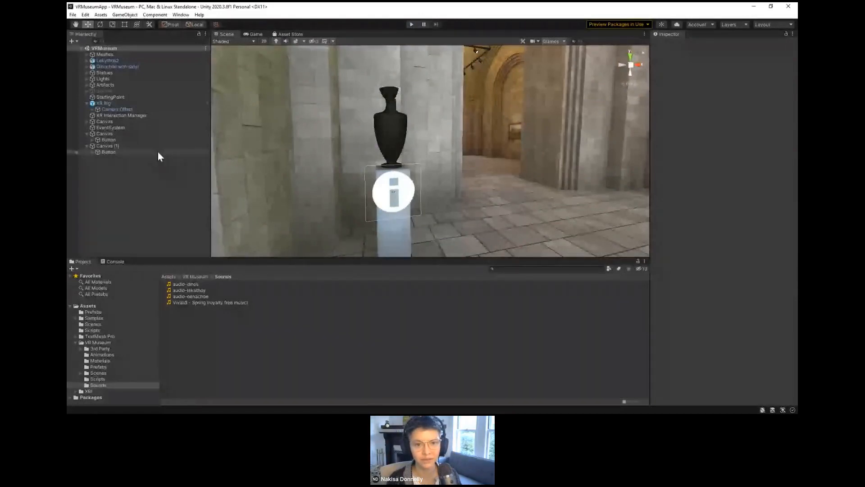
# Step: Install XR Plugin Management in the Project Settings and enable the Oculus plug-in provider for the desktop platform
pyautogui.click(88, 16)
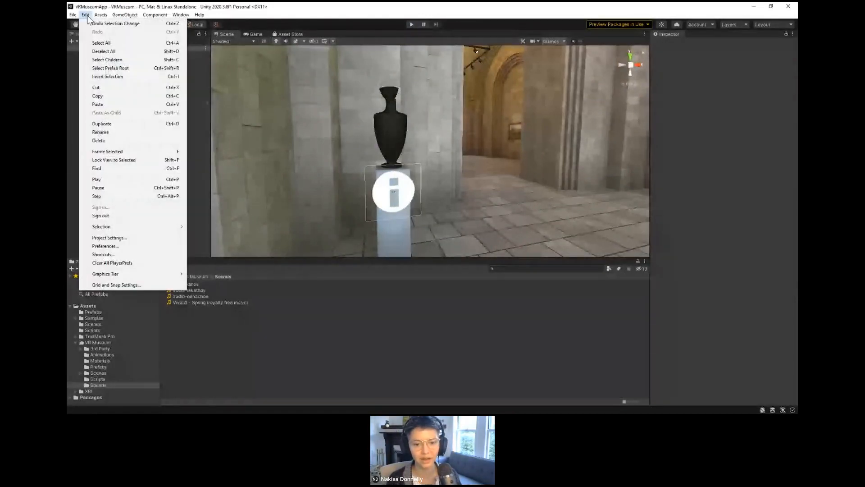
pyautogui.click(106, 238)
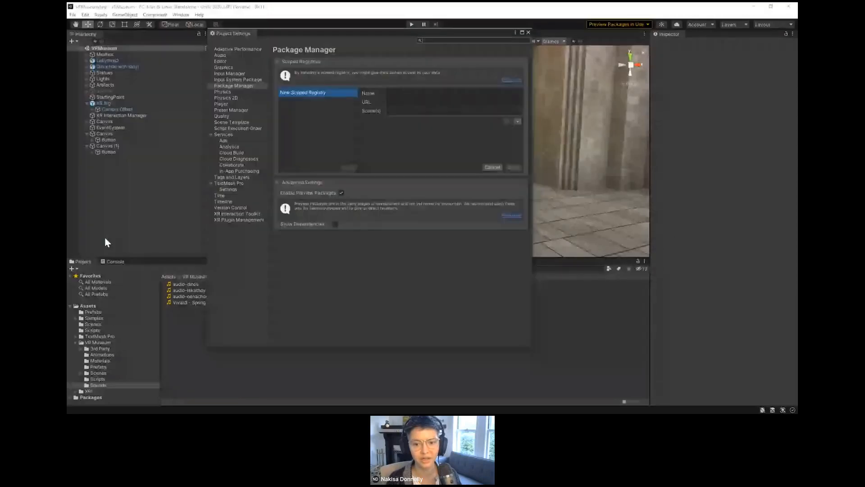
pyautogui.click(230, 220)
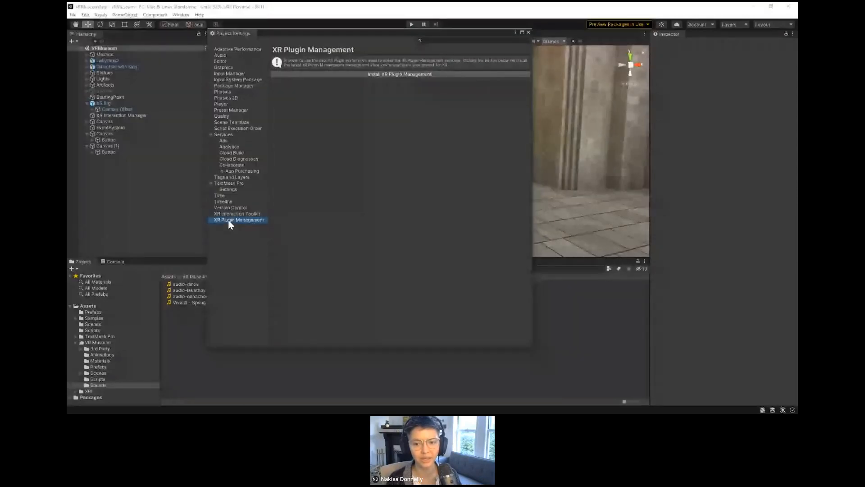
pyautogui.click(394, 75)
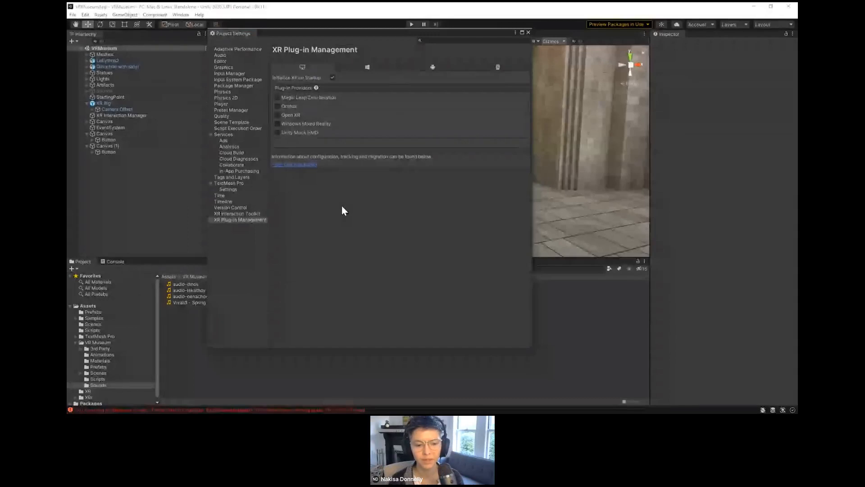
pyautogui.click(284, 112)
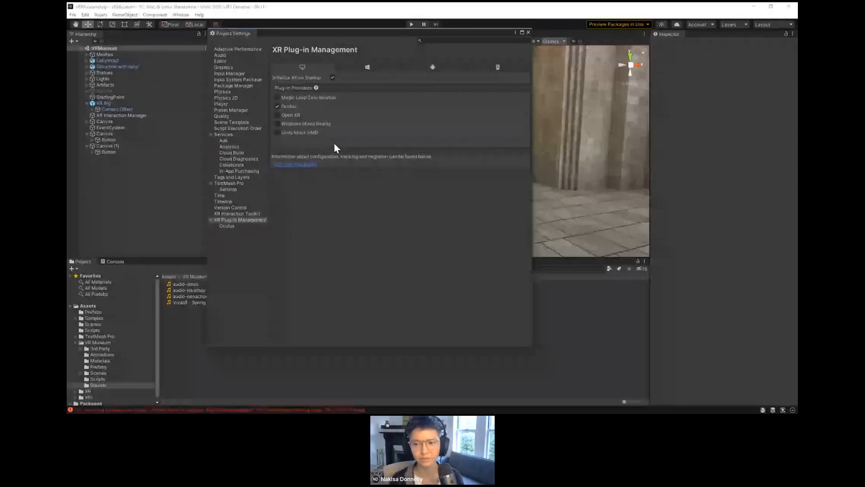
pyautogui.click(528, 33)
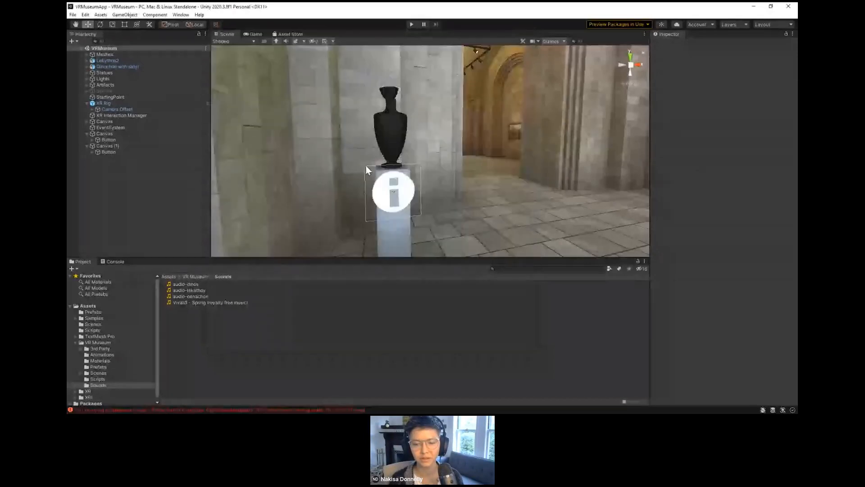
# Step: Test the scene in Play mode with the headset, moving the XR Rig to about X 15.4, Z 4.3, and exit Play mode
pyautogui.click(412, 24)
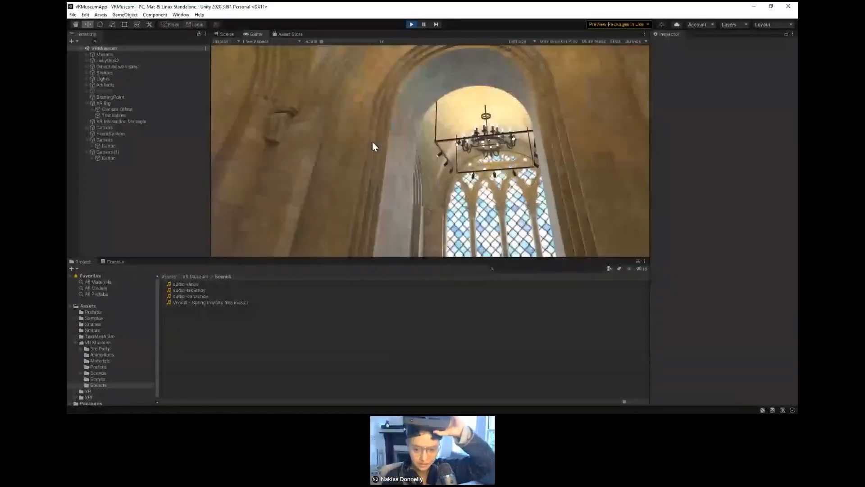
pyautogui.click(227, 34)
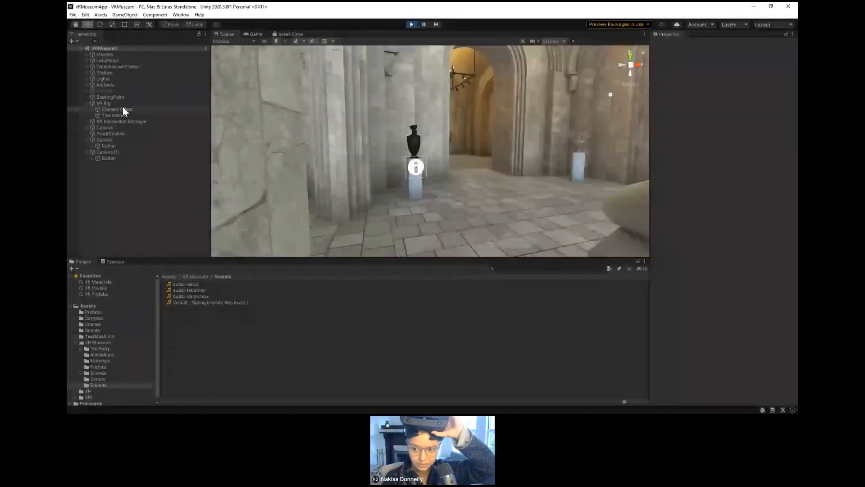
pyautogui.doubleClick(123, 104)
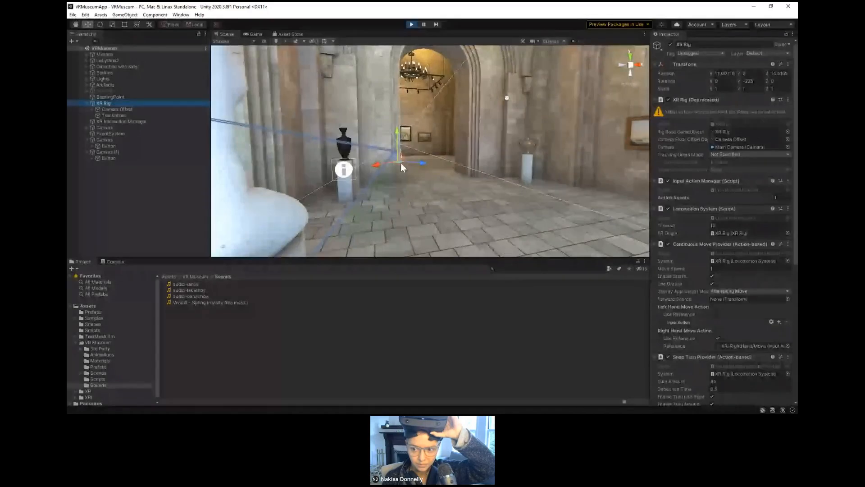
pyautogui.moveTo(401, 163); pyautogui.dragTo(368, 247)
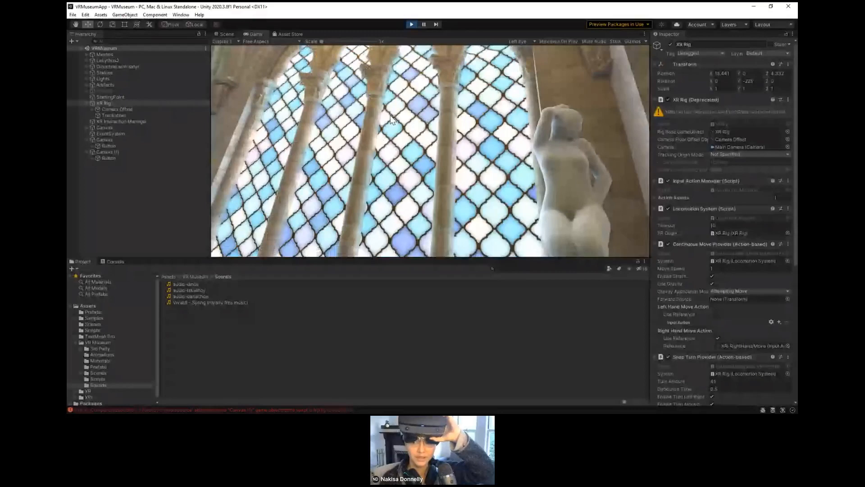
pyautogui.click(411, 24)
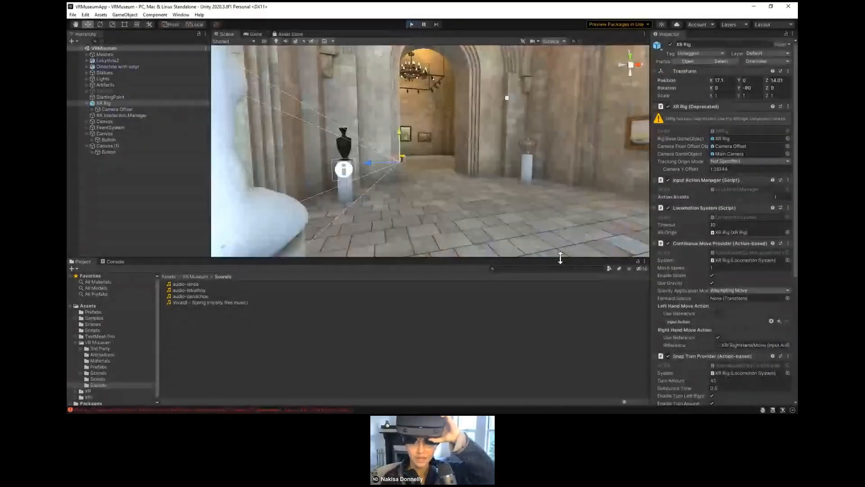
# Step: Add an Audio Source component to the Canvas (1) object that holds the lekythos info button
pyautogui.click(109, 151)
pyautogui.click(110, 145)
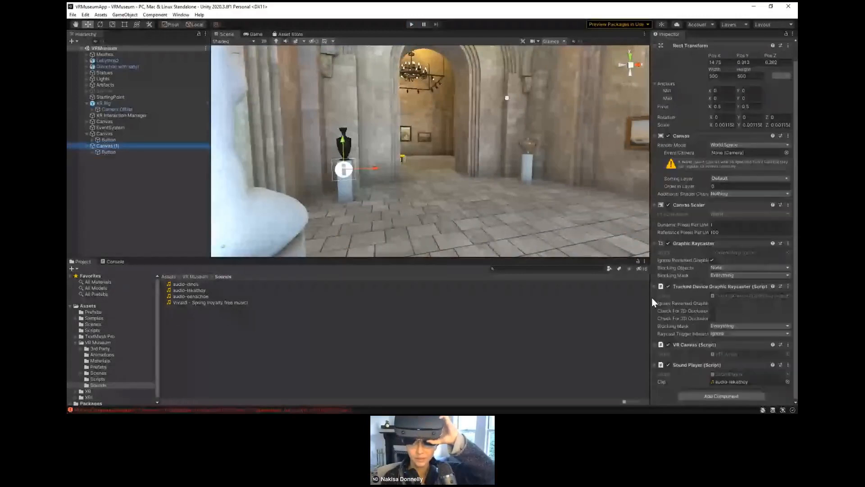
pyautogui.click(690, 398)
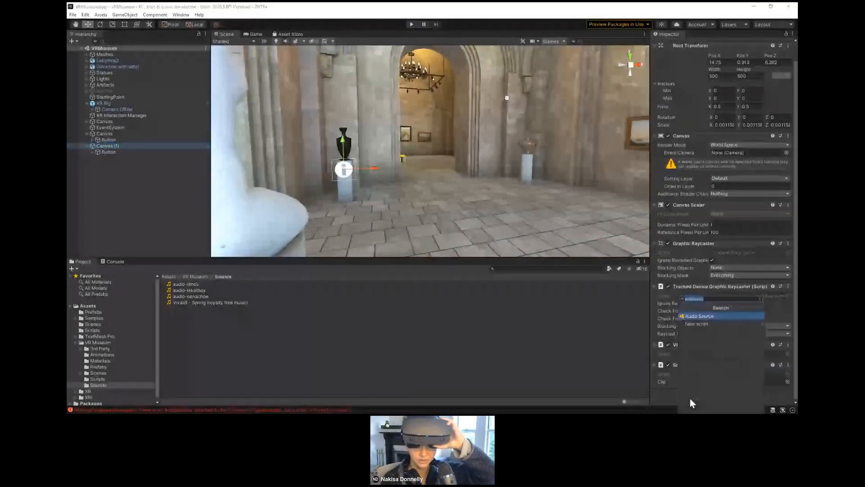
pyautogui.press('Return')
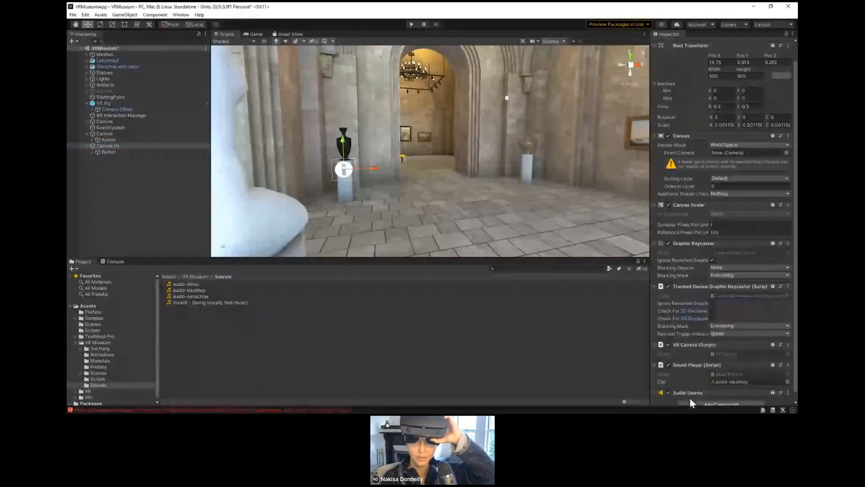
# Step: Test the scene in Play mode, moving the XR Rig toward the black vase and checking the game view, and exit Play mode
pyautogui.click(411, 27)
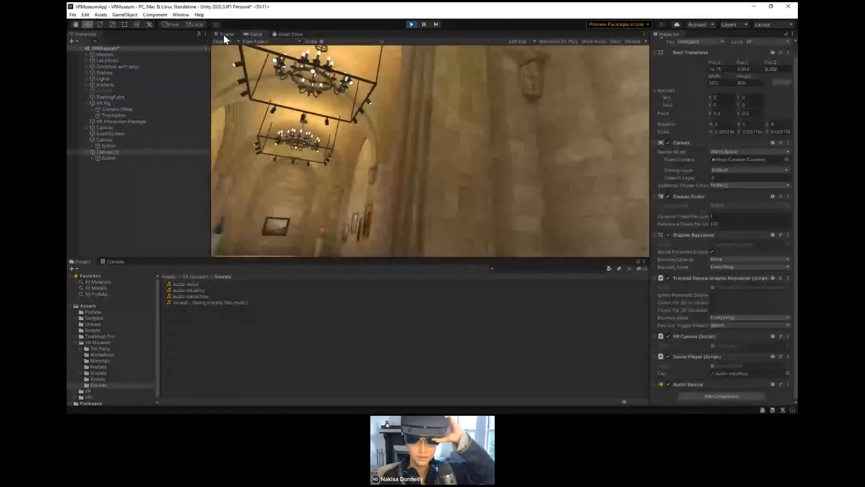
pyautogui.click(223, 34)
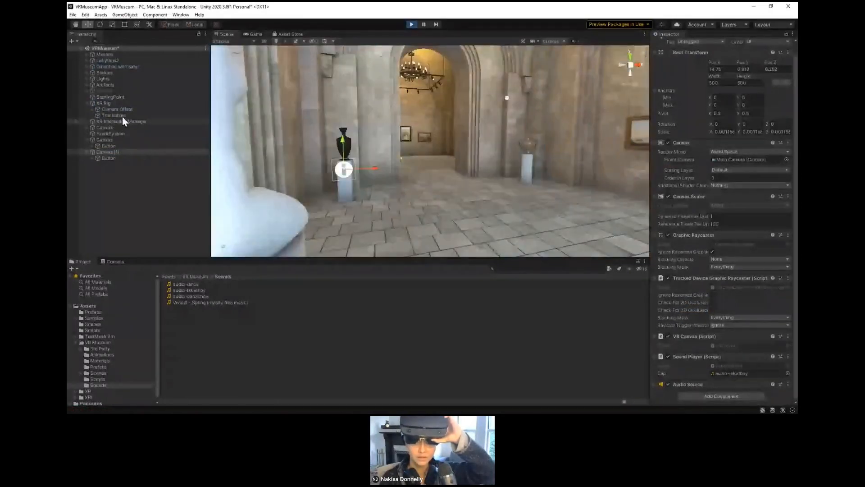
pyautogui.click(110, 103)
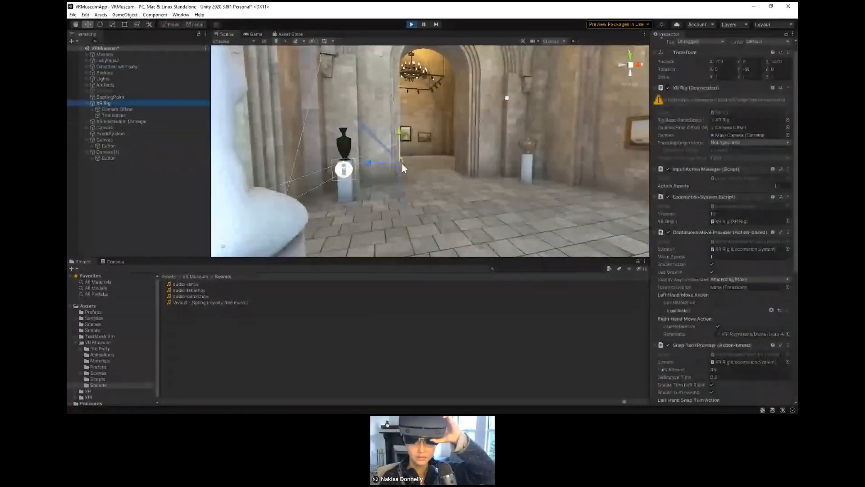
pyautogui.moveTo(402, 168); pyautogui.dragTo(374, 164, button='middle')
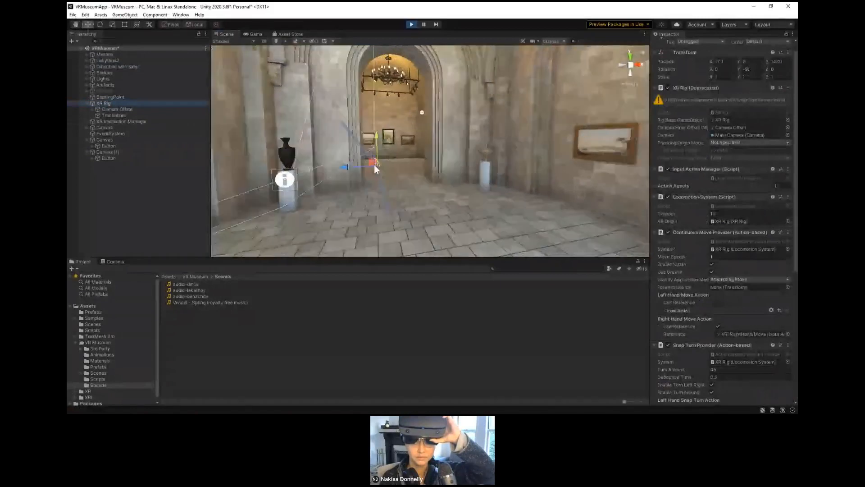
pyautogui.moveTo(374, 164); pyautogui.dragTo(376, 157, button='right')
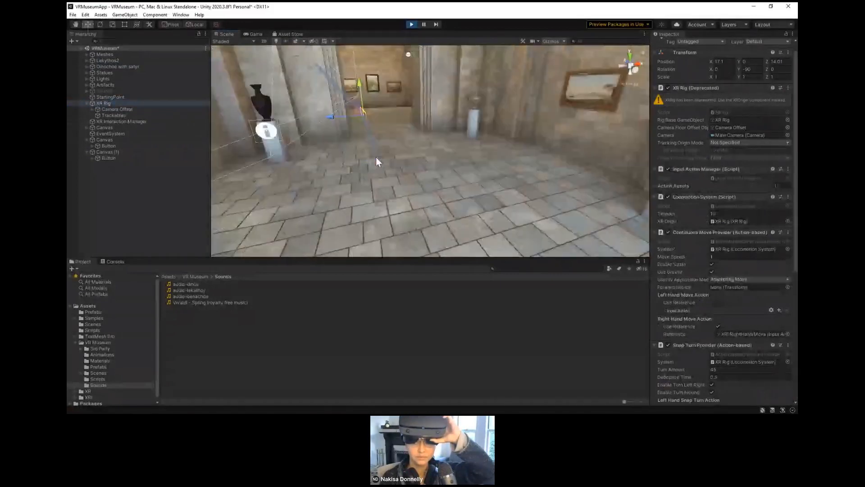
pyautogui.moveTo(376, 157); pyautogui.dragTo(375, 159, button='middle')
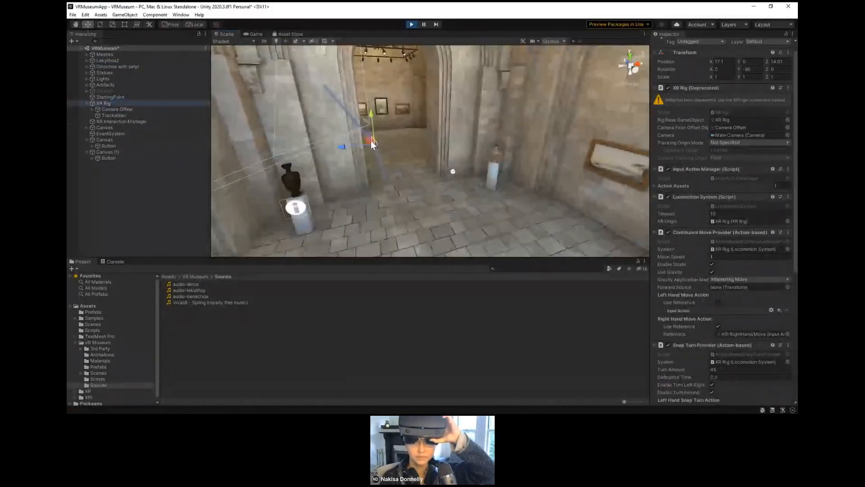
pyautogui.moveTo(371, 141); pyautogui.dragTo(315, 249)
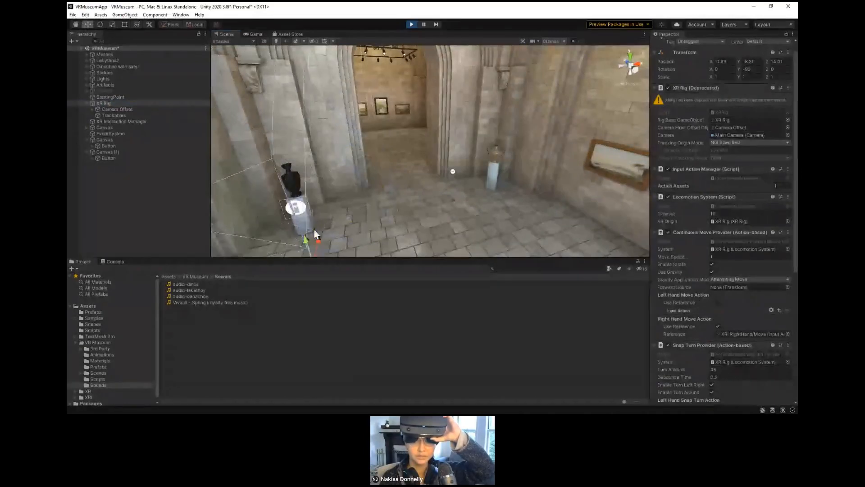
pyautogui.click(257, 34)
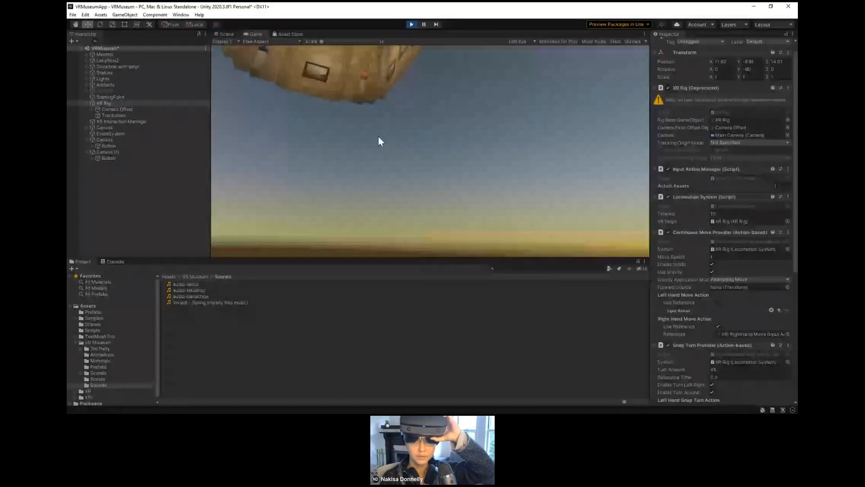
pyautogui.click(411, 25)
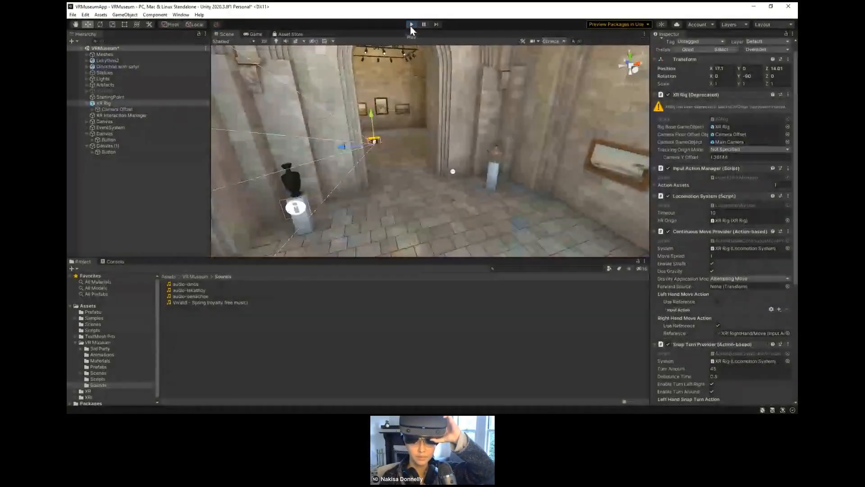
# Step: Move the XR Rig in front of the black vase to about X 14.93, Z 5.5 and run a Play mode test
pyautogui.moveTo(465, 183); pyautogui.dragTo(446, 170, button='middle')
pyautogui.moveTo(446, 170); pyautogui.dragTo(376, 184, button='right')
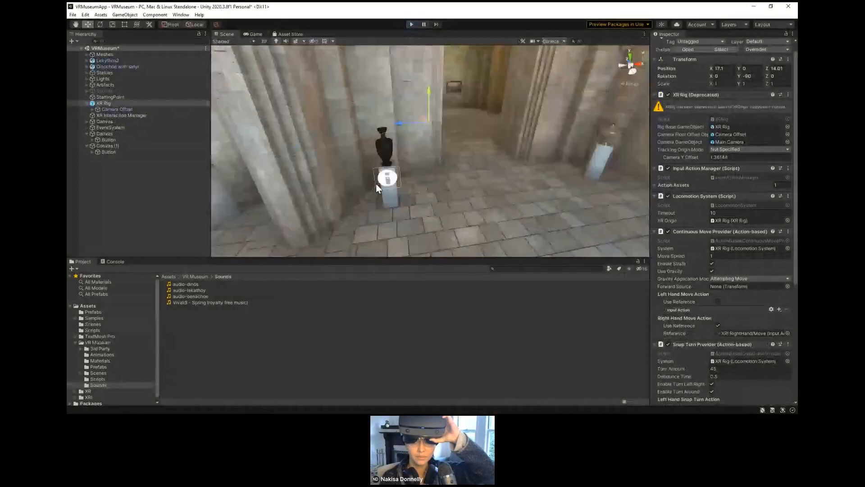
pyautogui.moveTo(376, 183); pyautogui.dragTo(257, 197, button='middle')
pyautogui.moveTo(362, 128); pyautogui.dragTo(301, 194, button='middle')
pyautogui.moveTo(421, 123); pyautogui.dragTo(330, 196)
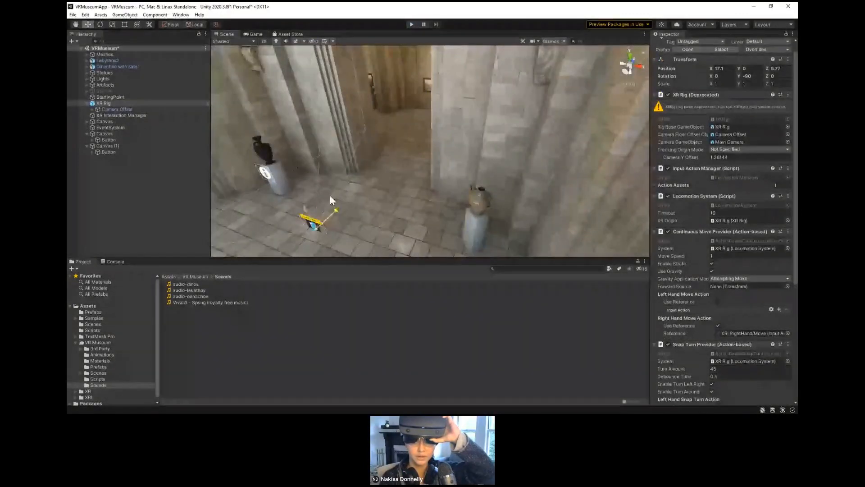
pyautogui.moveTo(285, 224); pyautogui.dragTo(226, 212)
pyautogui.click(412, 25)
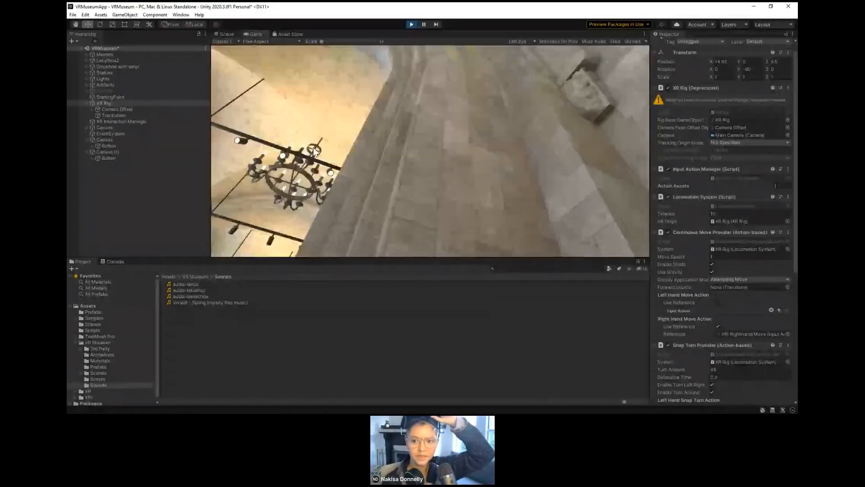
pyautogui.click(412, 25)
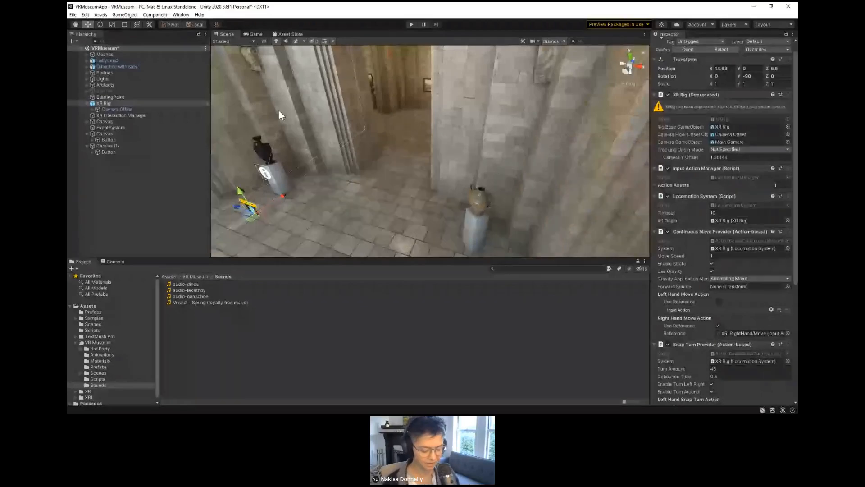
# Step: Add a directional light as a child of Lekythos2 with intensity 0.25 and move it to about Y 12.7, Z -9.6
pyautogui.keyDown('alt'); pyautogui.moveTo(258, 145); pyautogui.dragTo(323, 160); pyautogui.keyUp('alt')
pyautogui.click(308, 158)
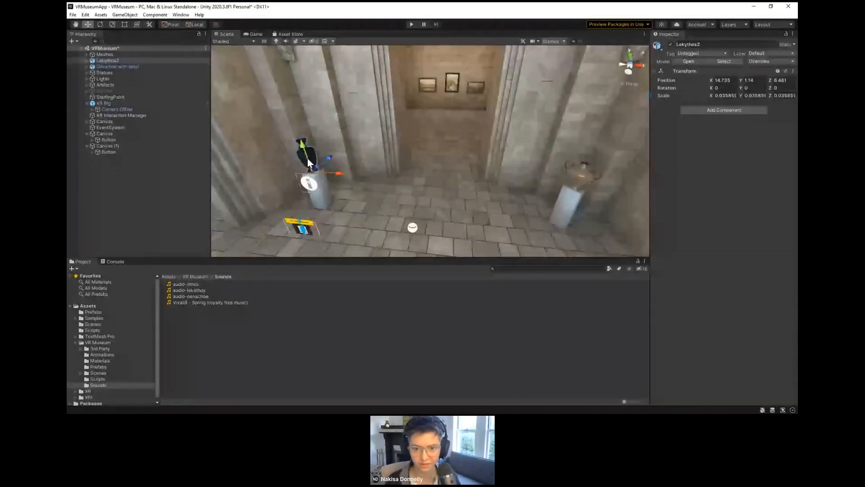
pyautogui.click(105, 61)
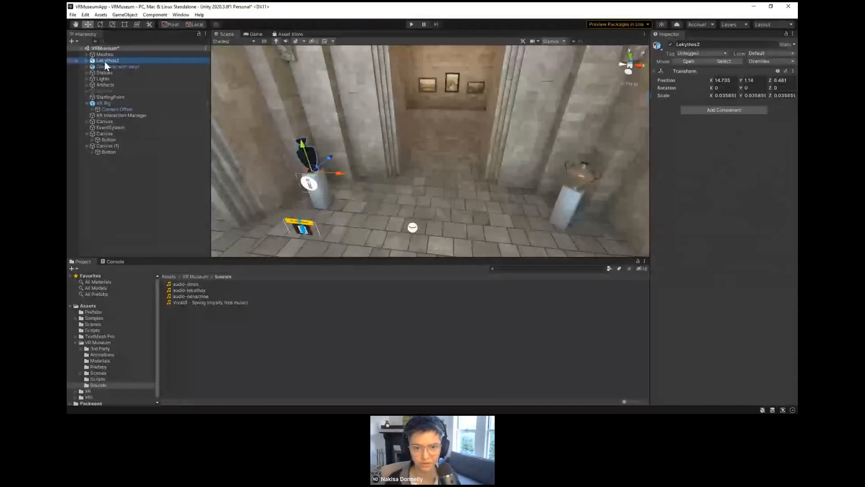
pyautogui.rightClick(105, 61)
pyautogui.click(88, 60)
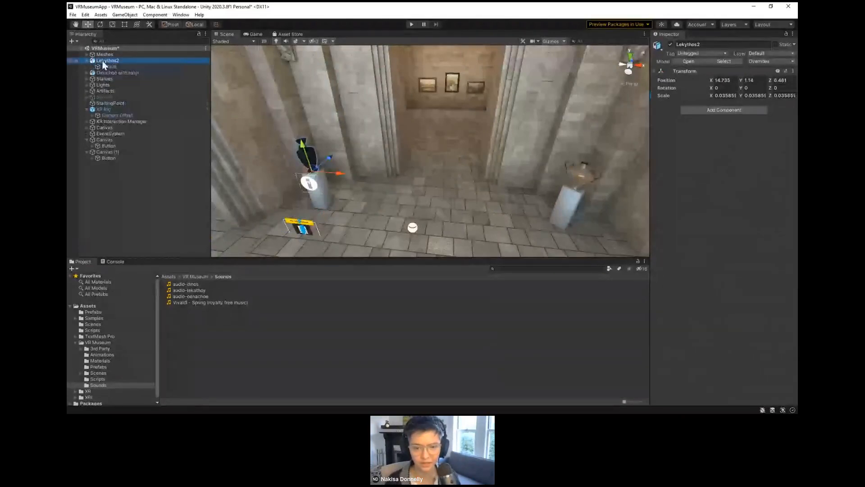
pyautogui.rightClick(102, 61)
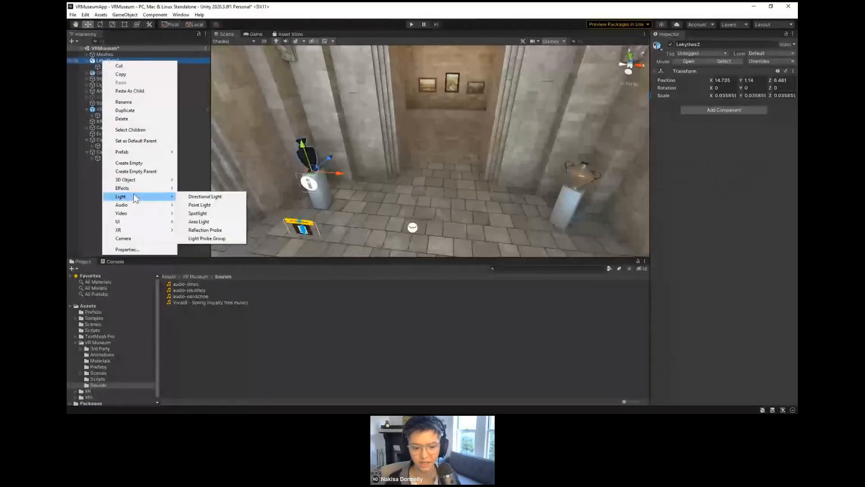
pyautogui.click(188, 199)
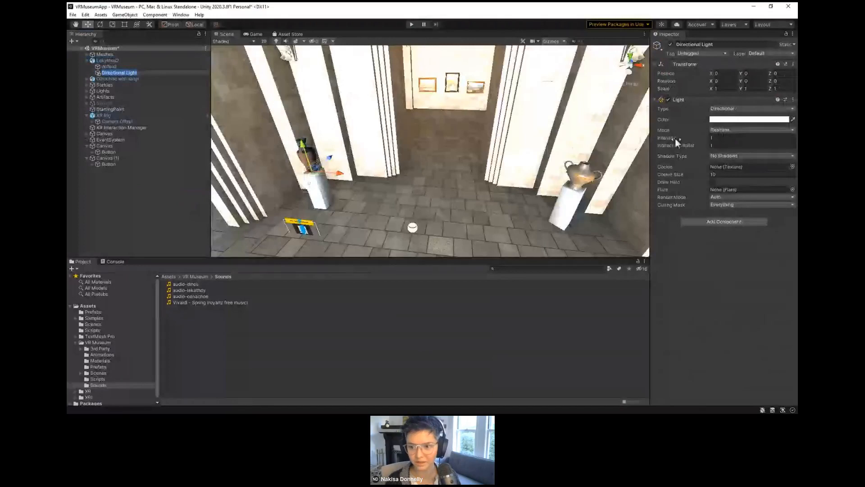
pyautogui.moveTo(675, 137); pyautogui.dragTo(666, 139)
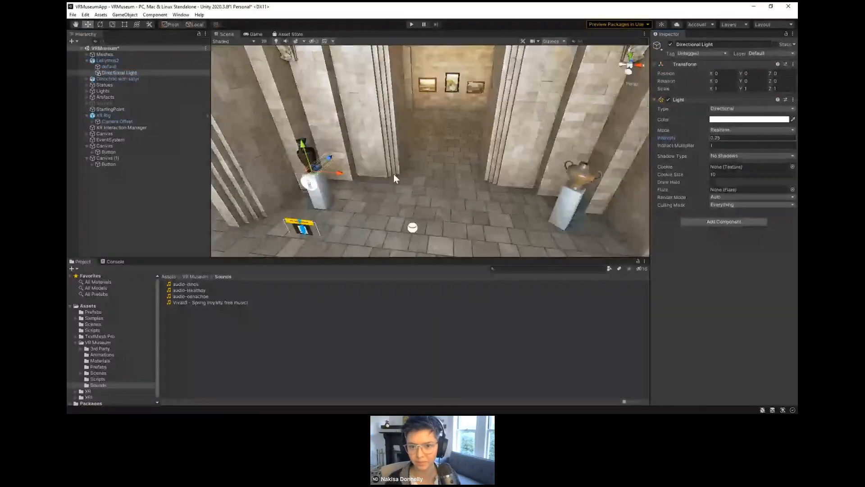
pyautogui.moveTo(328, 157); pyautogui.dragTo(290, 139)
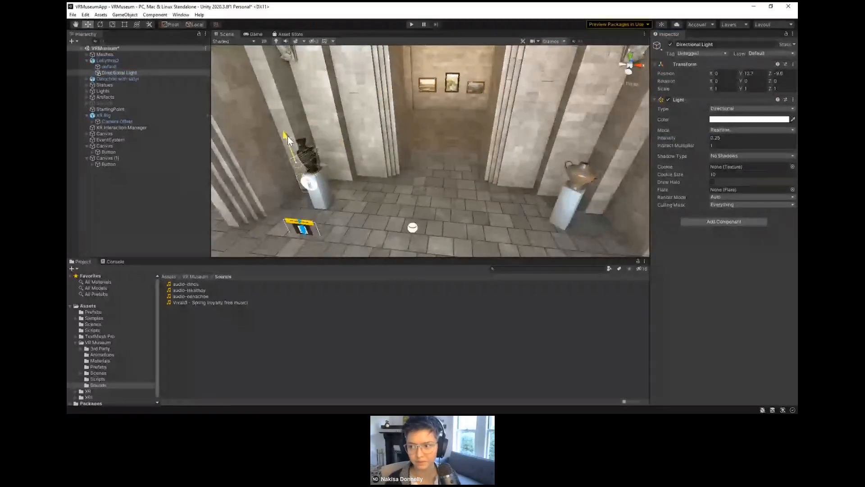
# Step: Change the vase's light type to Spot, move it back to about Z -40.5 and raise its intensity to about 1.95
pyautogui.click(726, 109)
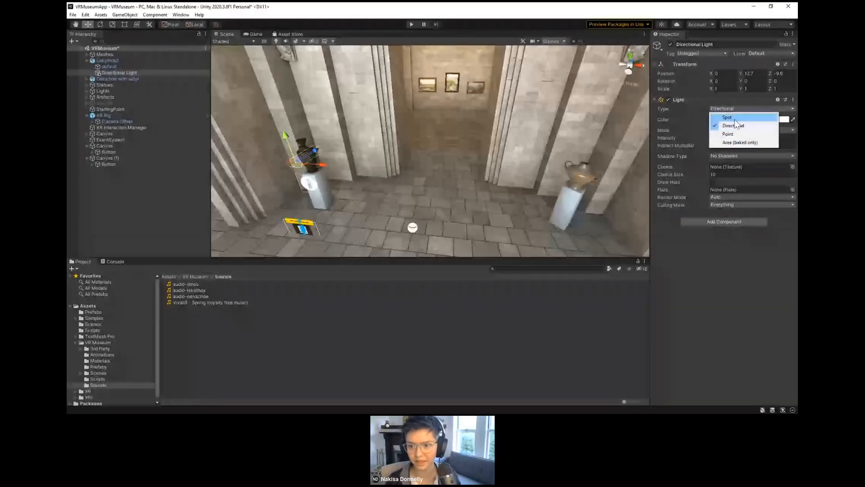
pyautogui.click(726, 117)
pyautogui.moveTo(314, 151); pyautogui.dragTo(249, 193)
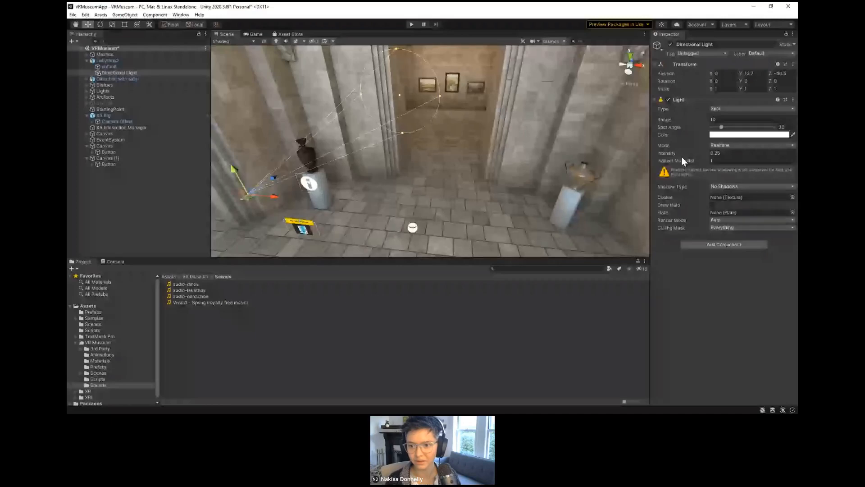
pyautogui.moveTo(681, 156); pyautogui.dragTo(704, 159)
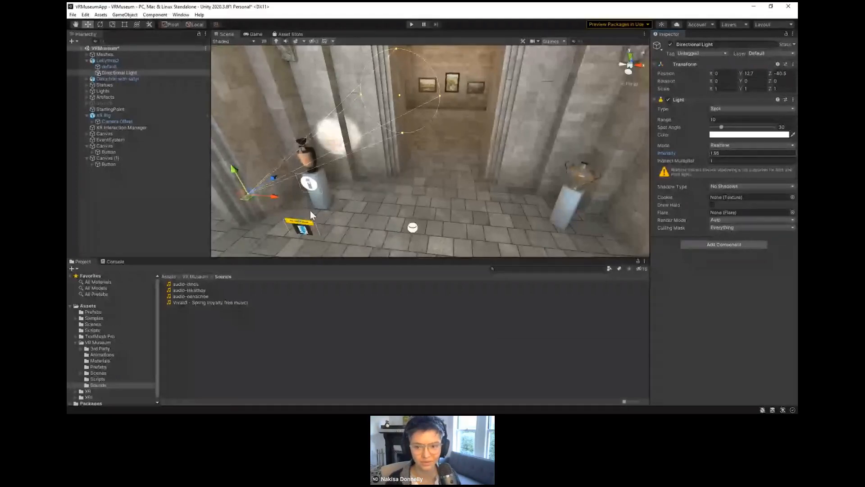
pyautogui.press('alt')
pyautogui.keyDown('alt'); pyautogui.moveTo(308, 179); pyautogui.dragTo(448, 147); pyautogui.keyUp('alt')
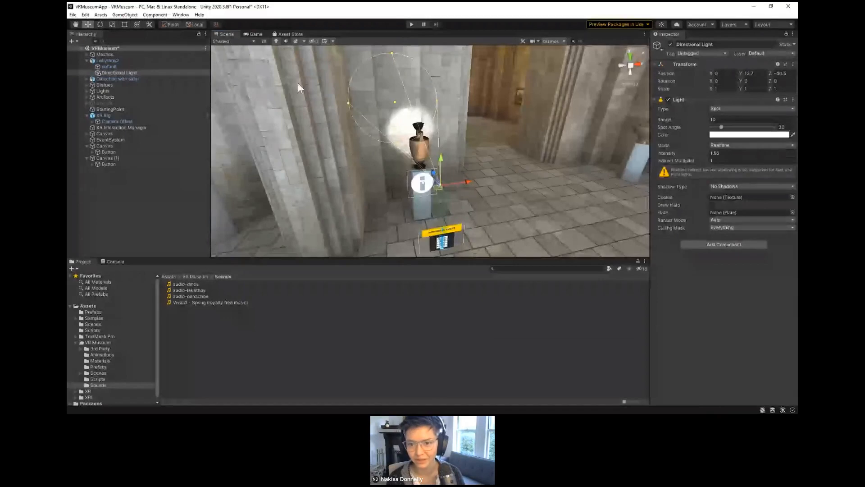
# Step: Open the Lighting settings window and generate the scene's lighting with the existing lightmapping settings
pyautogui.click(181, 15)
pyautogui.moveTo(226, 127)
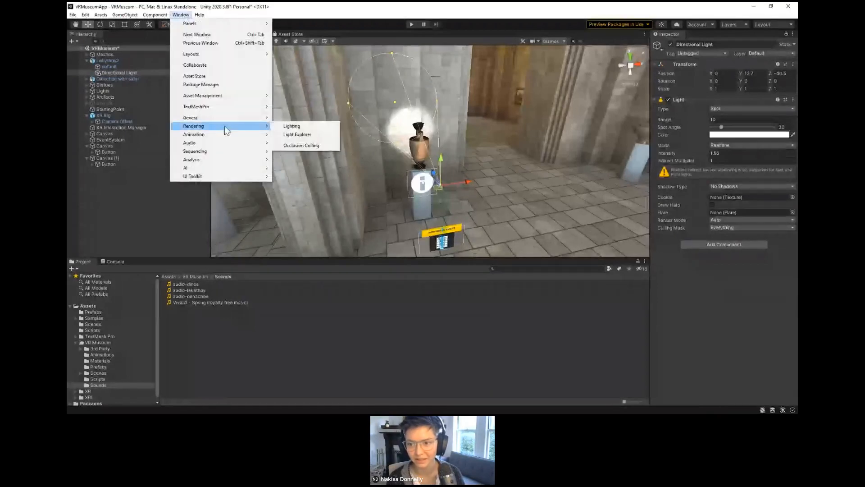
pyautogui.click(296, 124)
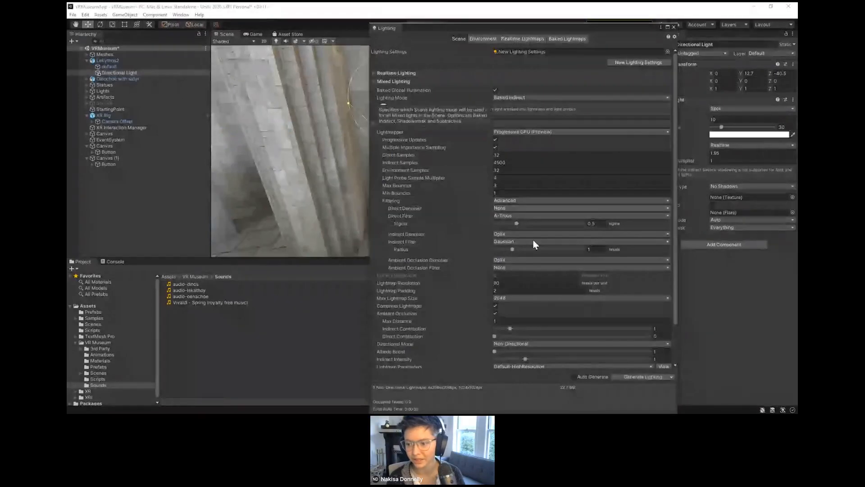
pyautogui.click(640, 376)
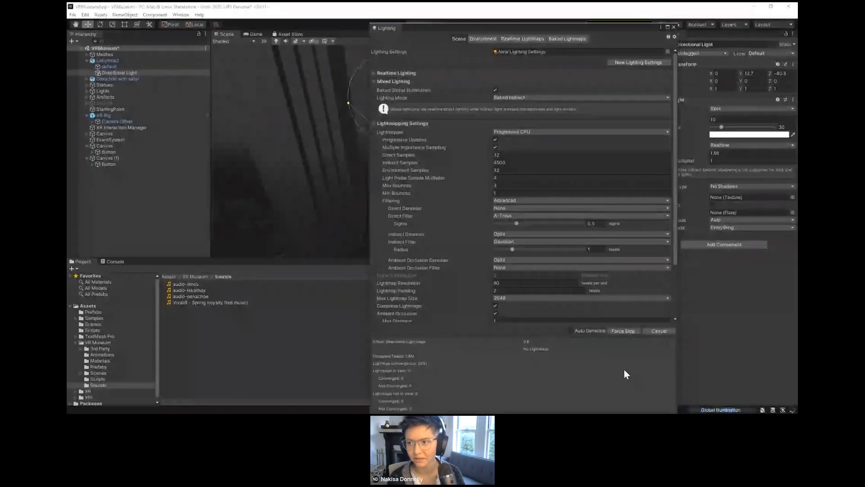
pyautogui.moveTo(566, 34); pyautogui.dragTo(536, 41)
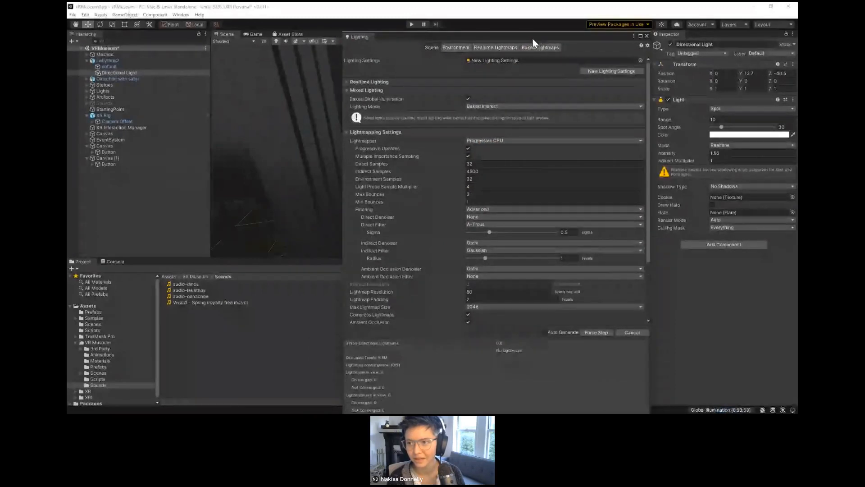
pyautogui.moveTo(524, 36)
pyautogui.mouseDown()
pyautogui.moveTo(513, 53)
pyautogui.moveTo(514, 29)
pyautogui.mouseUp()
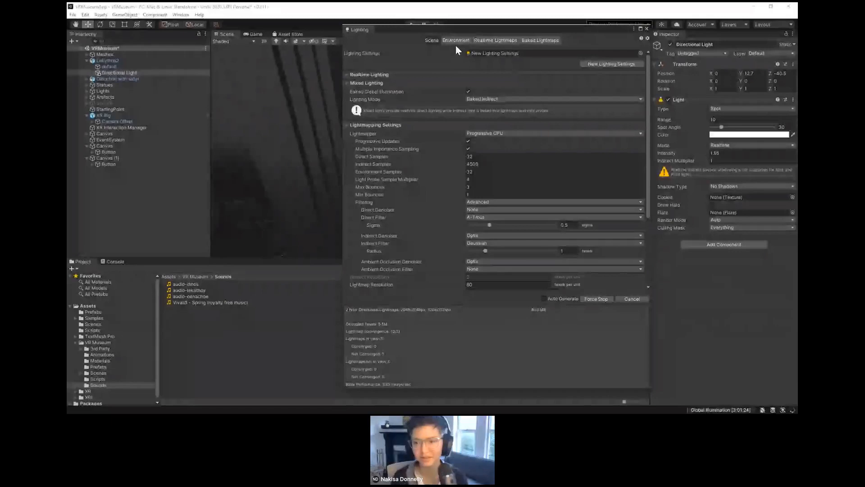
# Step: Rearrange the Lighting window around the scene view and examine the spotlit vase while the lightmaps bake
pyautogui.moveTo(416, 194); pyautogui.dragTo(377, 301)
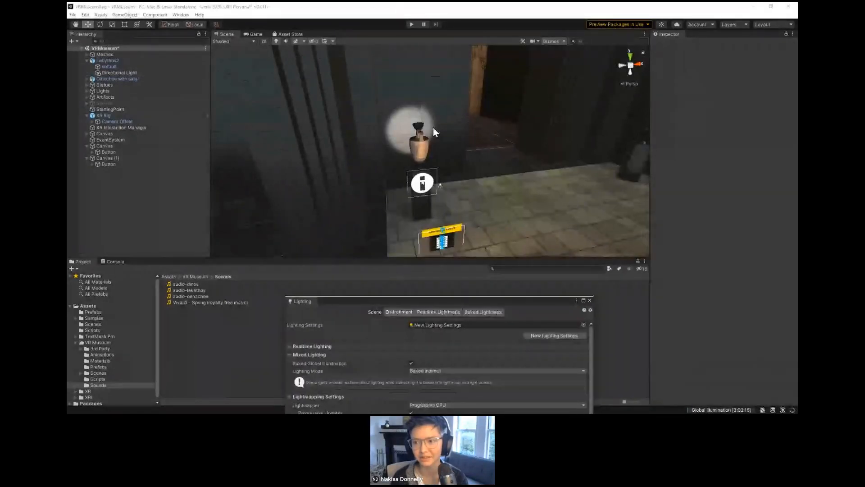
pyautogui.keyDown('alt'); pyautogui.moveTo(440, 176); pyautogui.dragTo(406, 171); pyautogui.keyUp('alt')
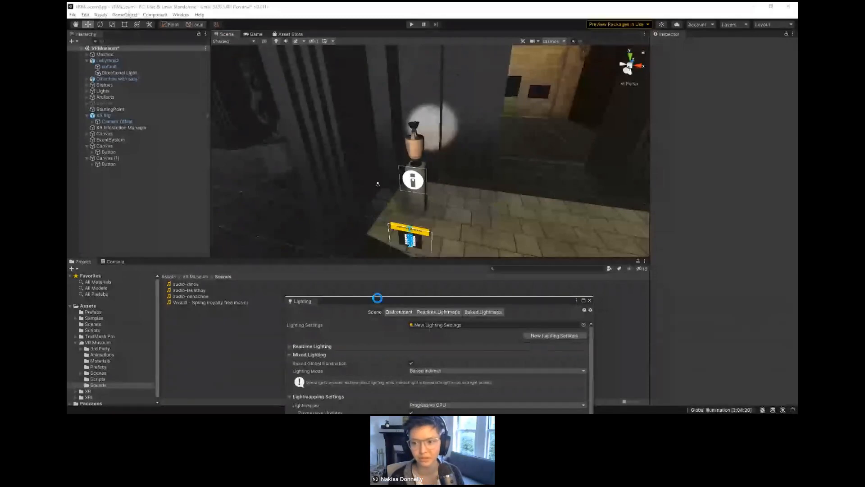
pyautogui.moveTo(379, 301); pyautogui.dragTo(433, 52)
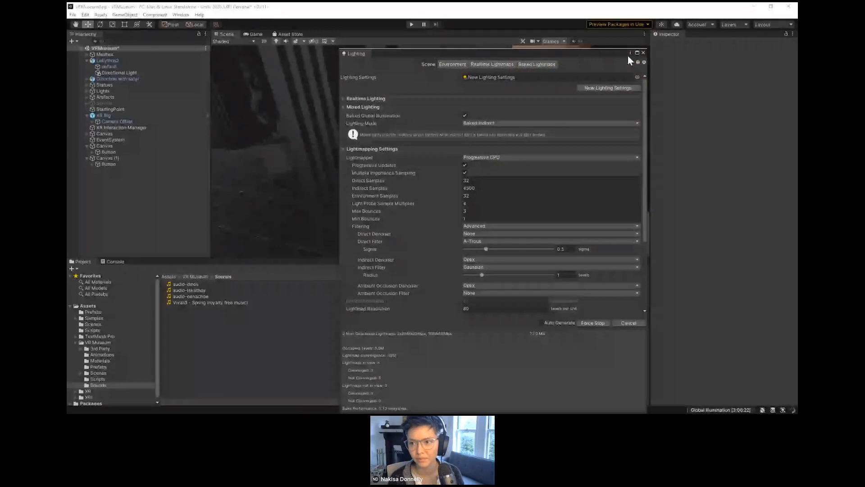
pyautogui.moveTo(356, 54); pyautogui.dragTo(701, 39)
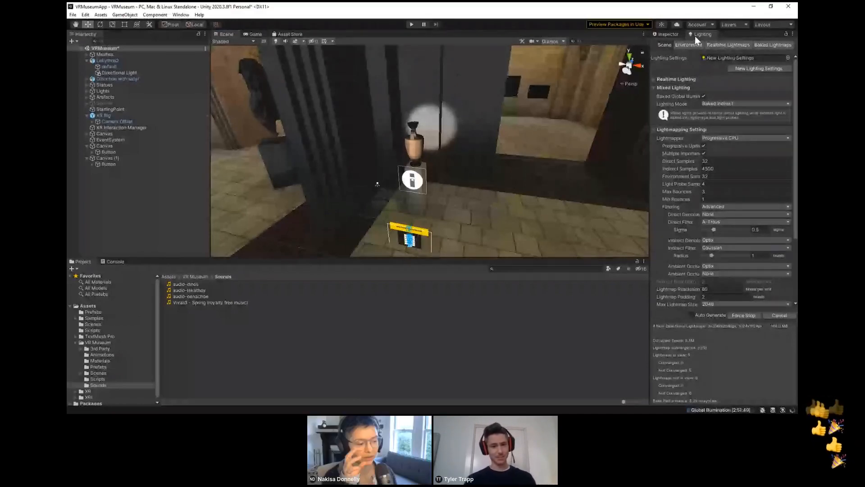
pyautogui.moveTo(694, 36); pyautogui.dragTo(633, 9)
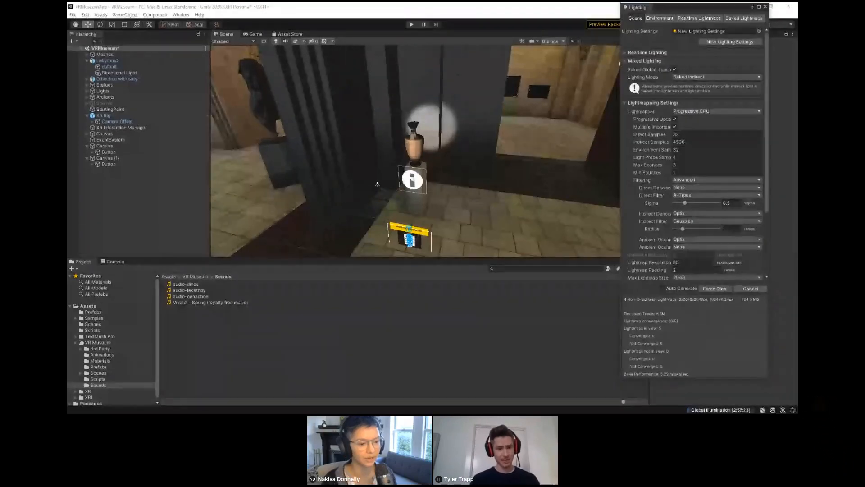